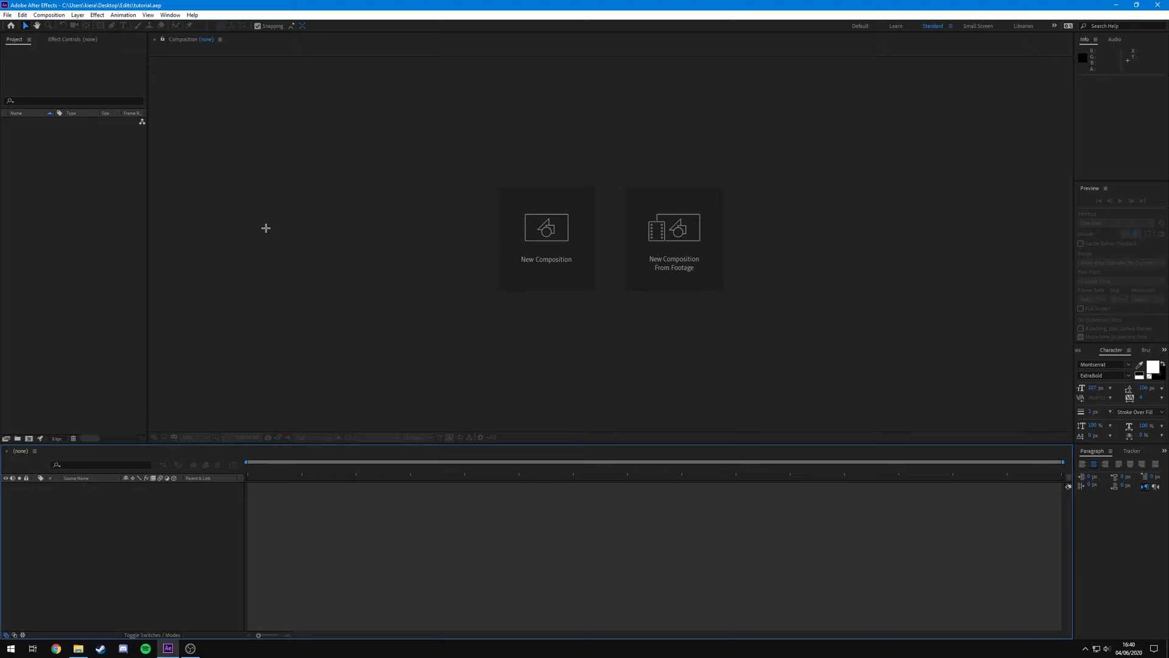
- Make a new 1920×1080, 60 fps composition named 'tutorial' with a 0:00:20:00 duration
{"action": "left_click", "coordinate": [516, 261]}
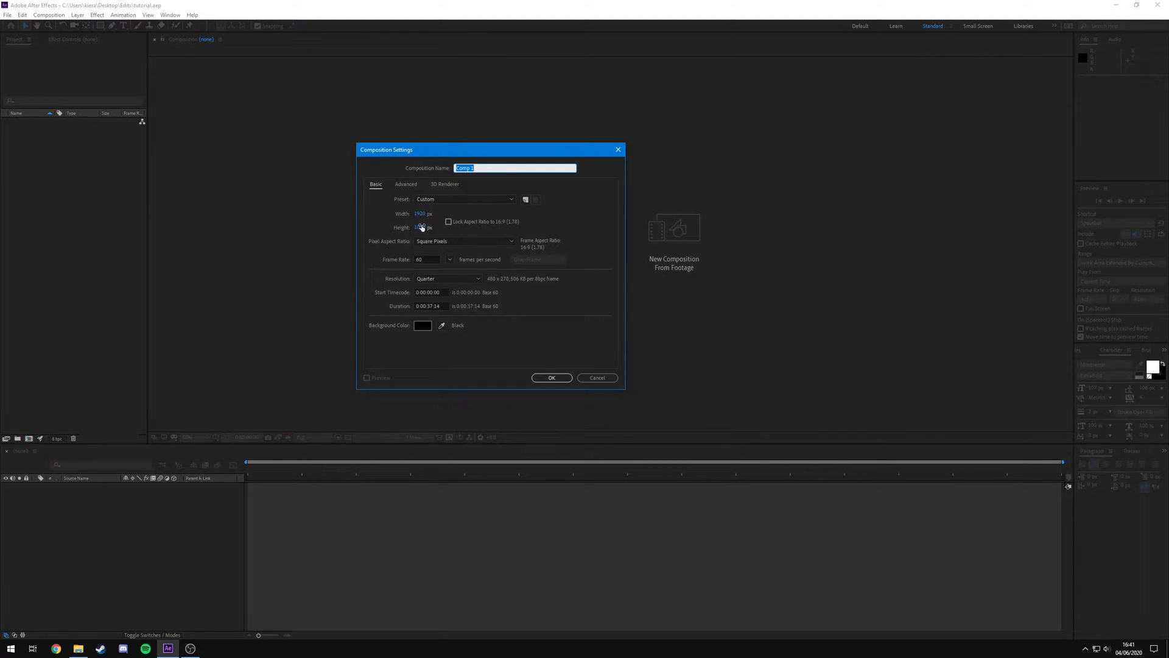
{"action": "left_click", "coordinate": [442, 306]}
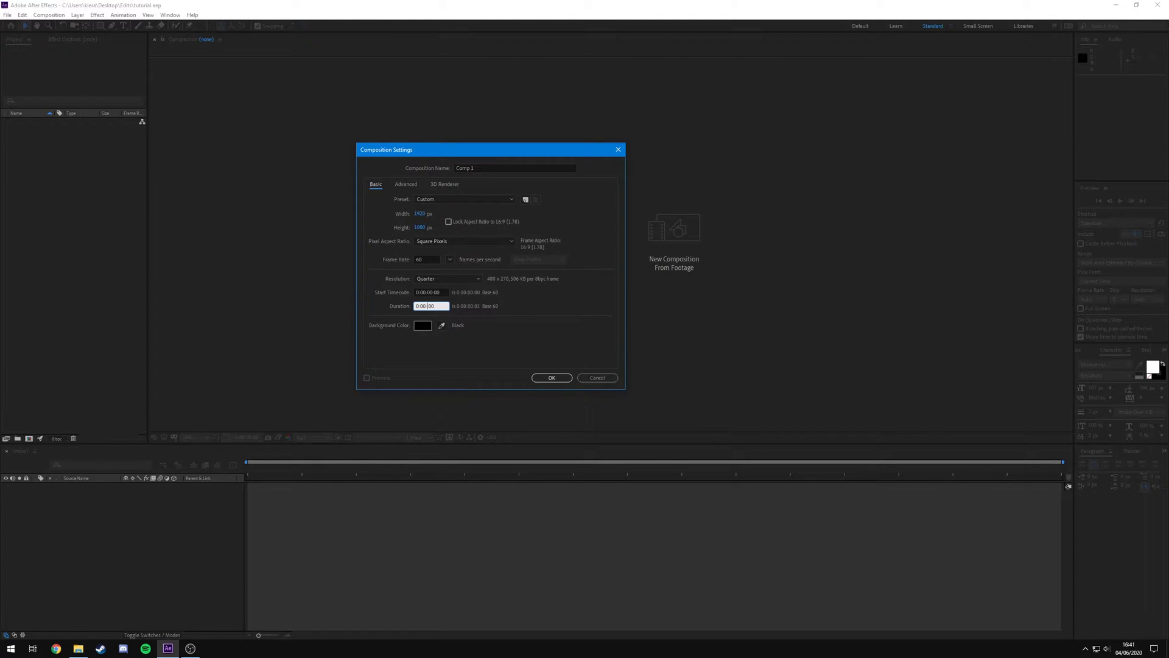
{"action": "left_click", "coordinate": [482, 166]}
{"action": "type", "text": "tutorial"}
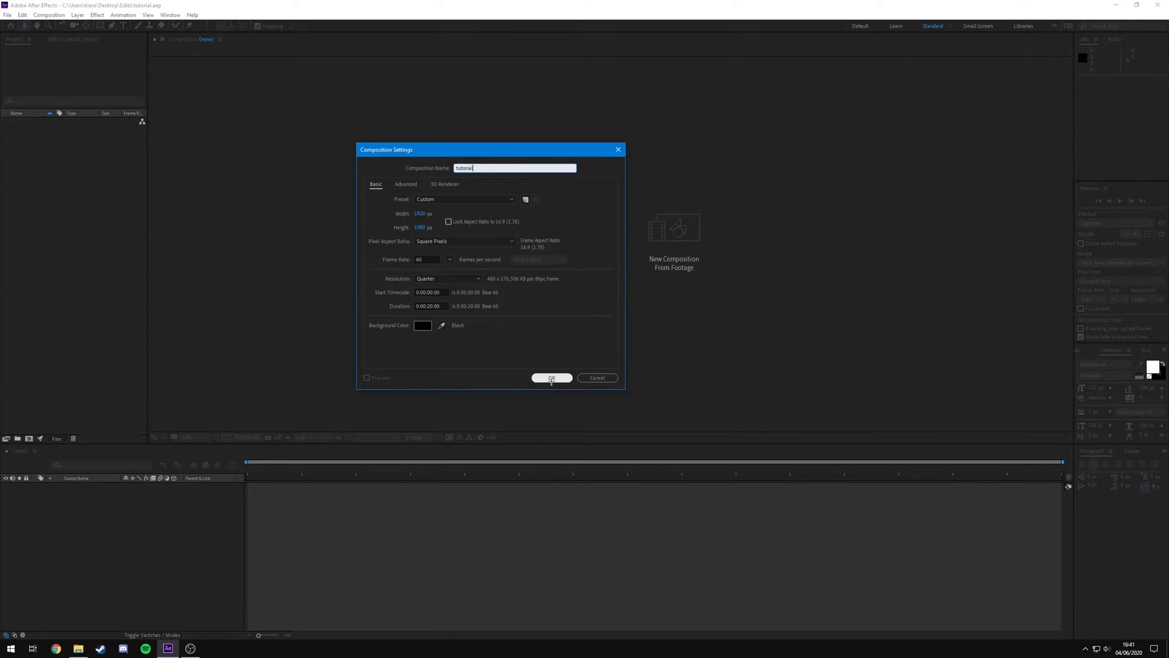
{"action": "left_click", "coordinate": [551, 378]}
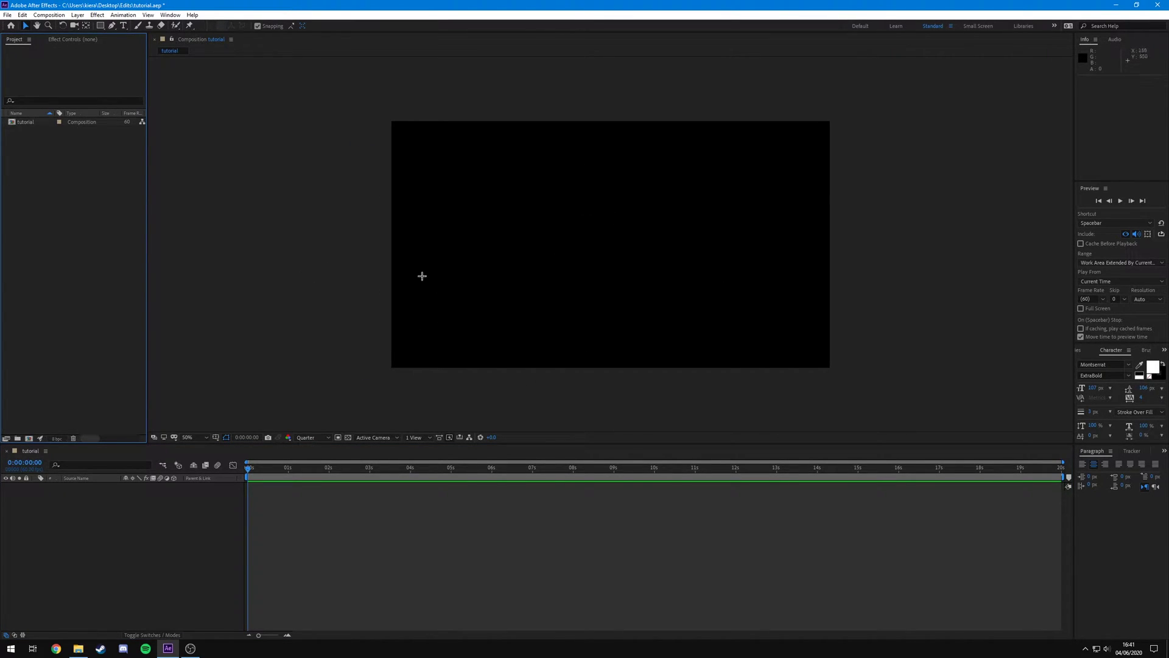
- Drag the Ascend (22) clip from File Explorer into the After Effects Project panel
{"action": "left_click", "coordinate": [77, 648]}
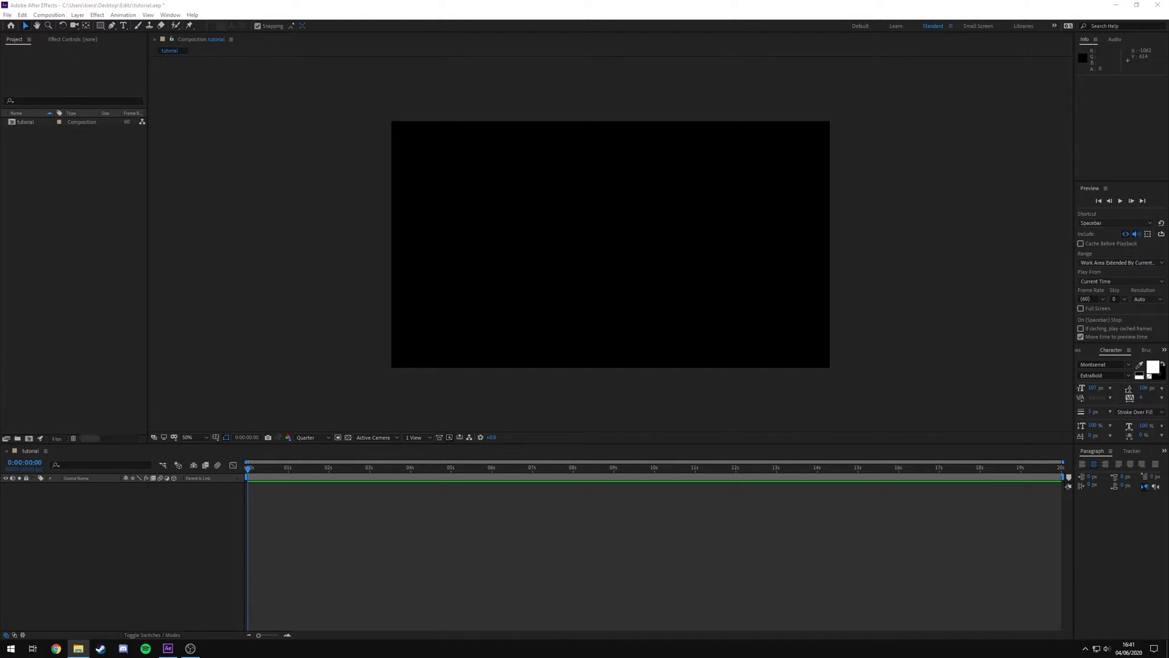
{"action": "left_click_drag", "start_coordinate": [168, 648], "coordinate": [92, 195]}
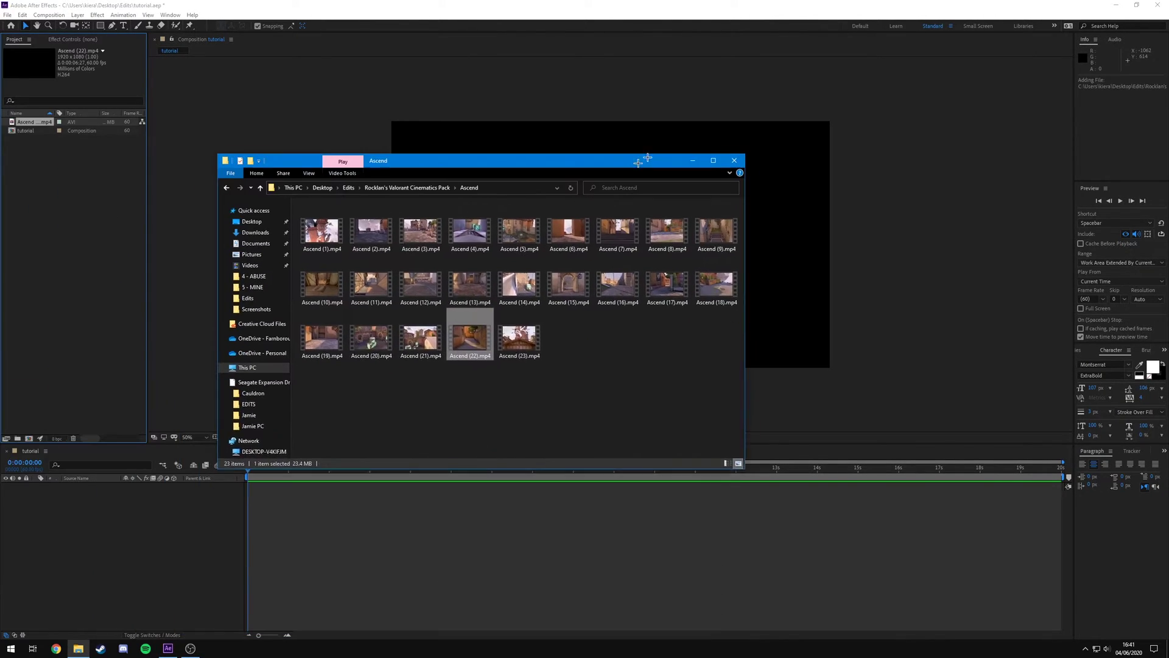
{"action": "left_click_drag", "start_coordinate": [647, 157], "coordinate": [678, 141]}
- Browse the pack's Bind, Haven and Ascend folders and pick Ascend (22).mp4
{"action": "left_click", "coordinate": [439, 171]}
{"action": "double_click", "coordinate": [365, 209]}
{"action": "left_click_drag", "start_coordinate": [376, 365], "coordinate": [577, 266]}
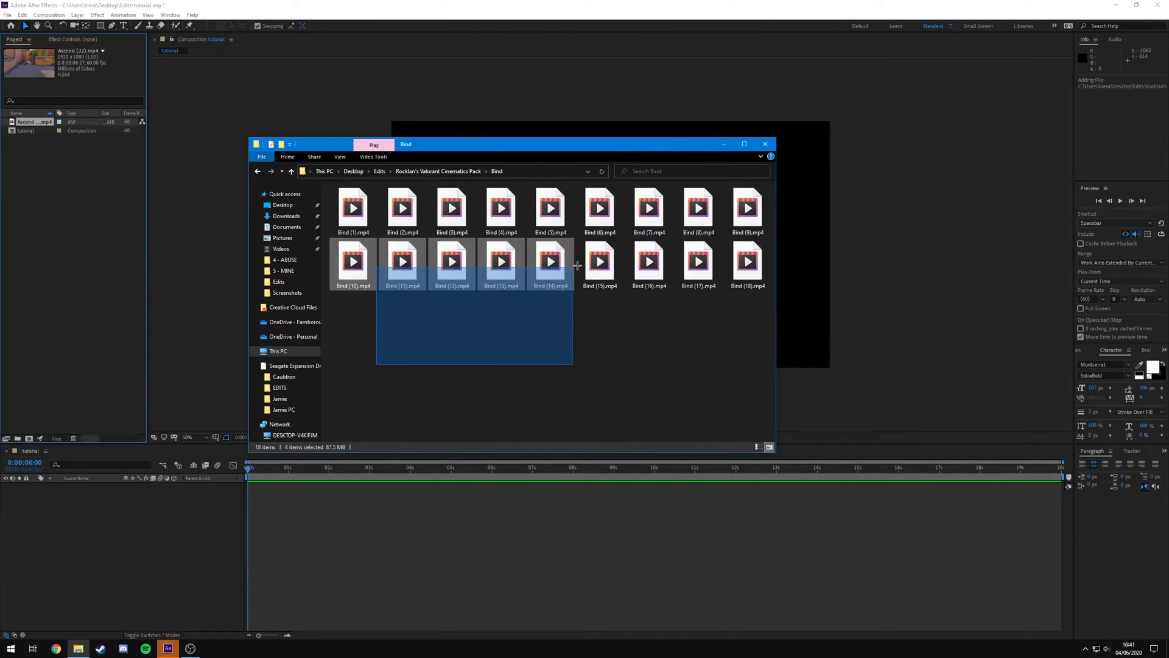
{"action": "key", "text": "ctrl+a"}
{"action": "left_click", "coordinate": [438, 171]}
{"action": "double_click", "coordinate": [554, 211]}
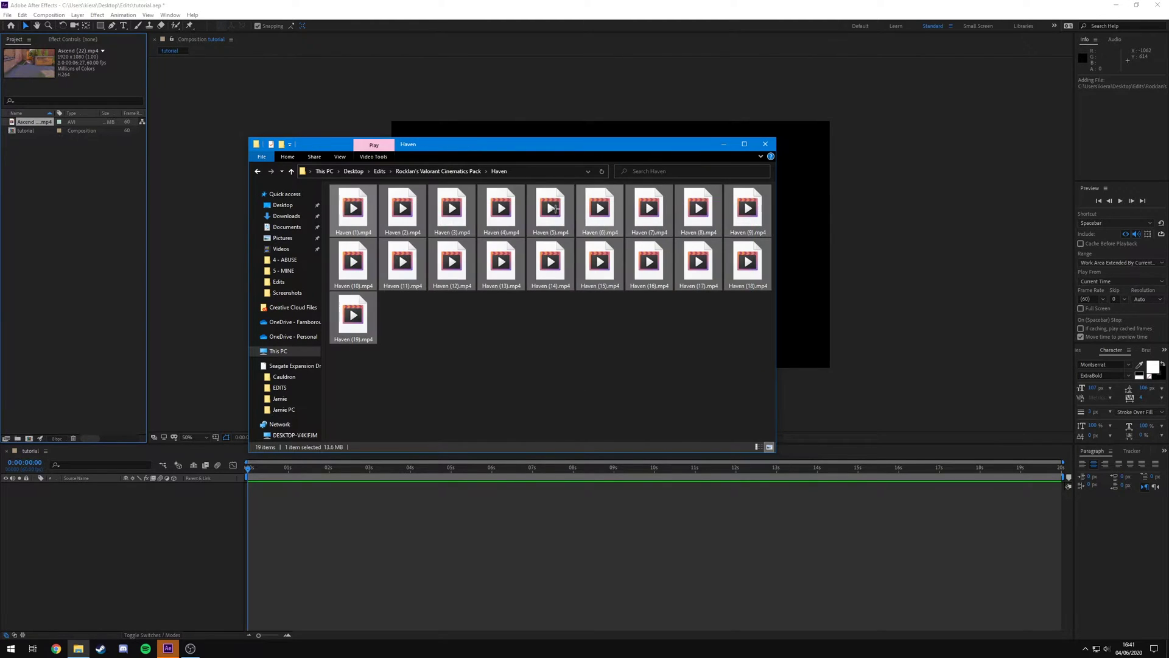
{"action": "left_click", "coordinate": [420, 171]}
{"action": "double_click", "coordinate": [382, 190]}
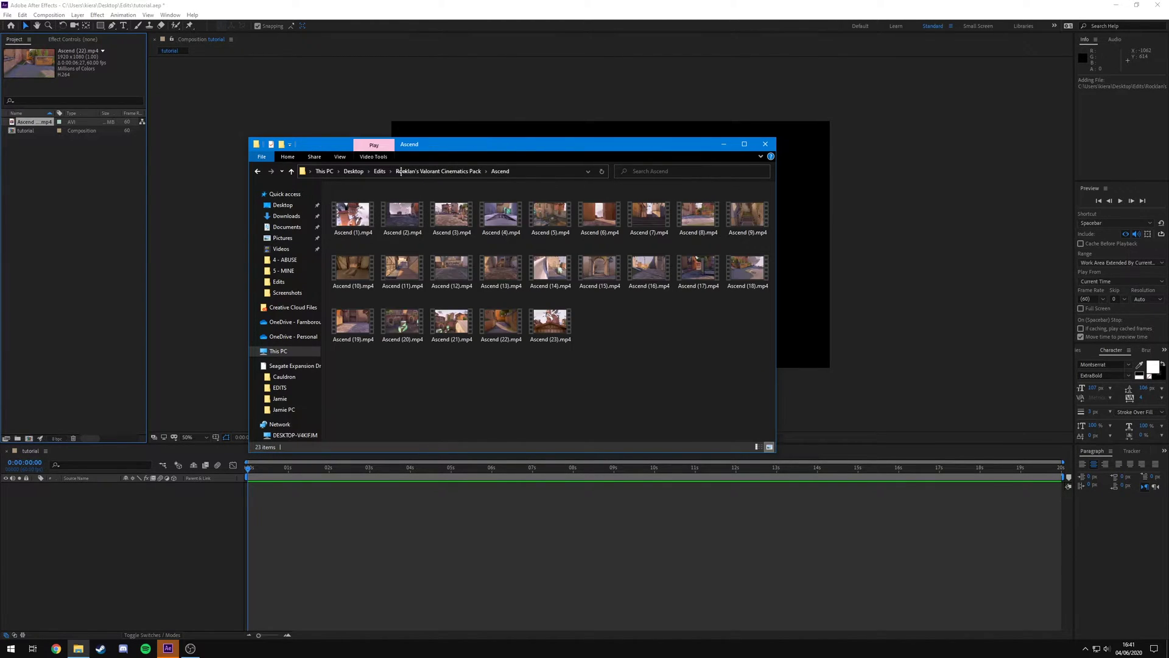
{"action": "left_click", "coordinate": [495, 313]}
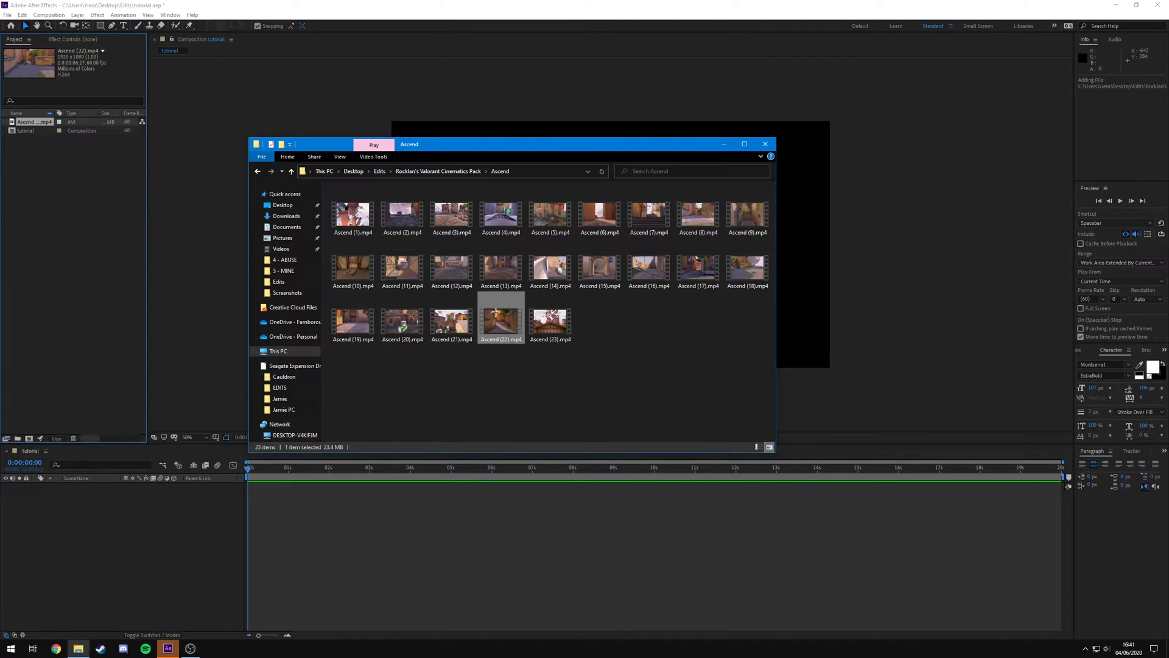
{"action": "key", "text": "alt+Tab"}
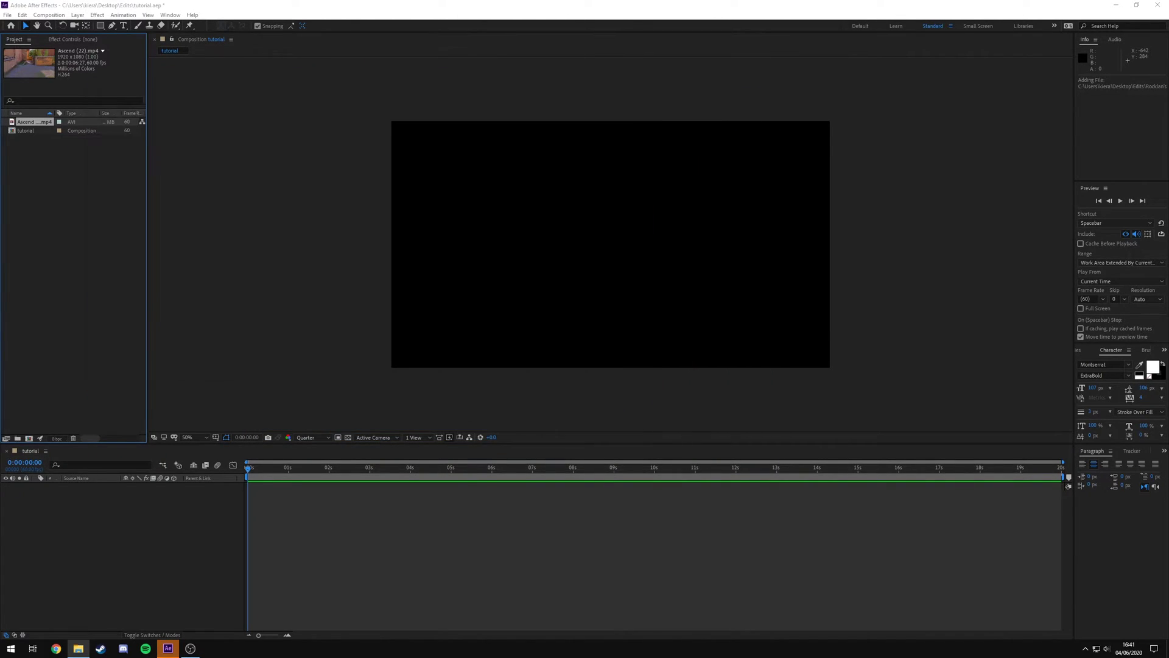
- Drop Ascend (22).mp4 onto the tutorial timeline, scrub through the alley footage, then return to 0:00
{"action": "left_click_drag", "start_coordinate": [34, 122], "coordinate": [84, 524]}
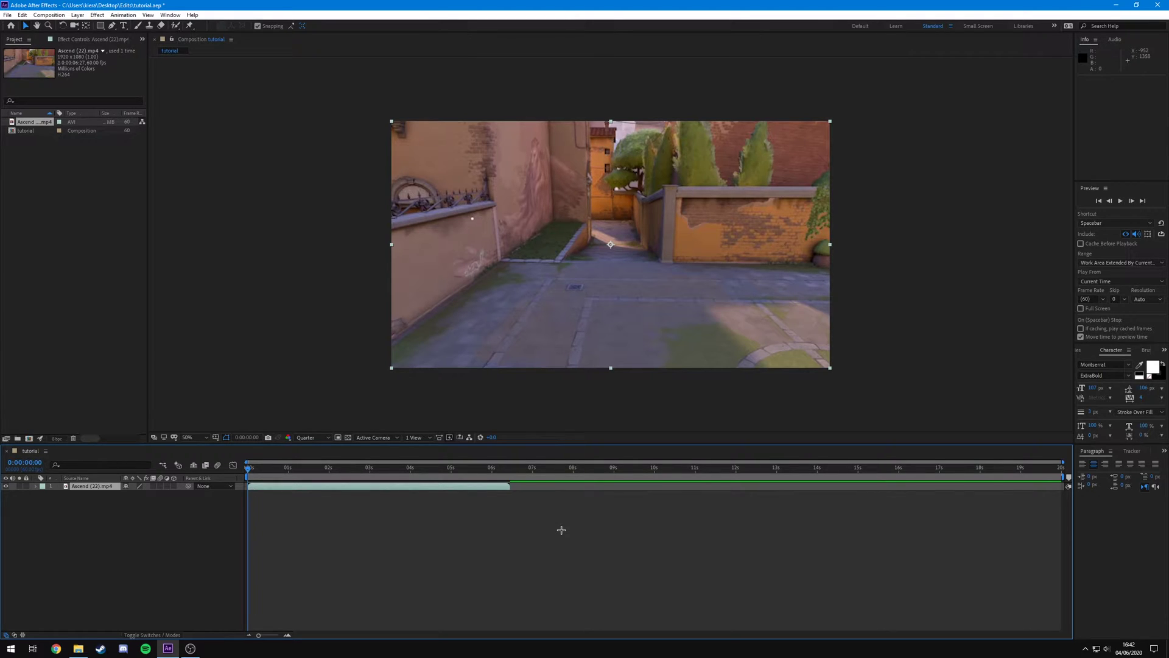
{"action": "left_click_drag", "start_coordinate": [247, 468], "coordinate": [292, 469]}
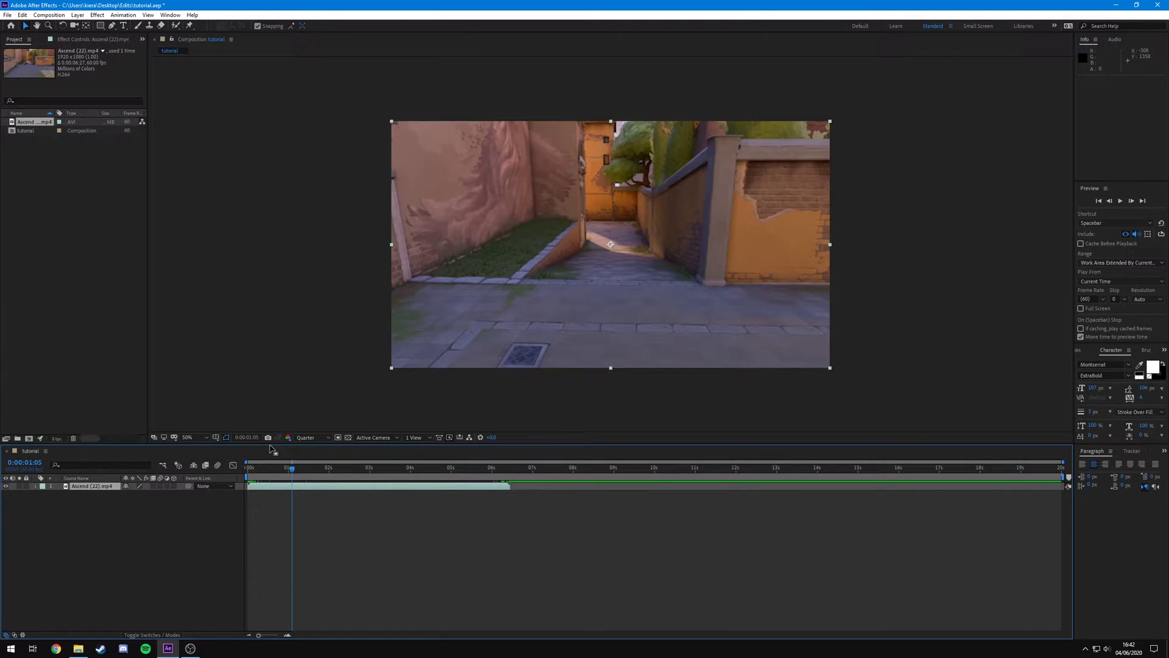
{"action": "left_click_drag", "start_coordinate": [290, 470], "coordinate": [390, 478]}
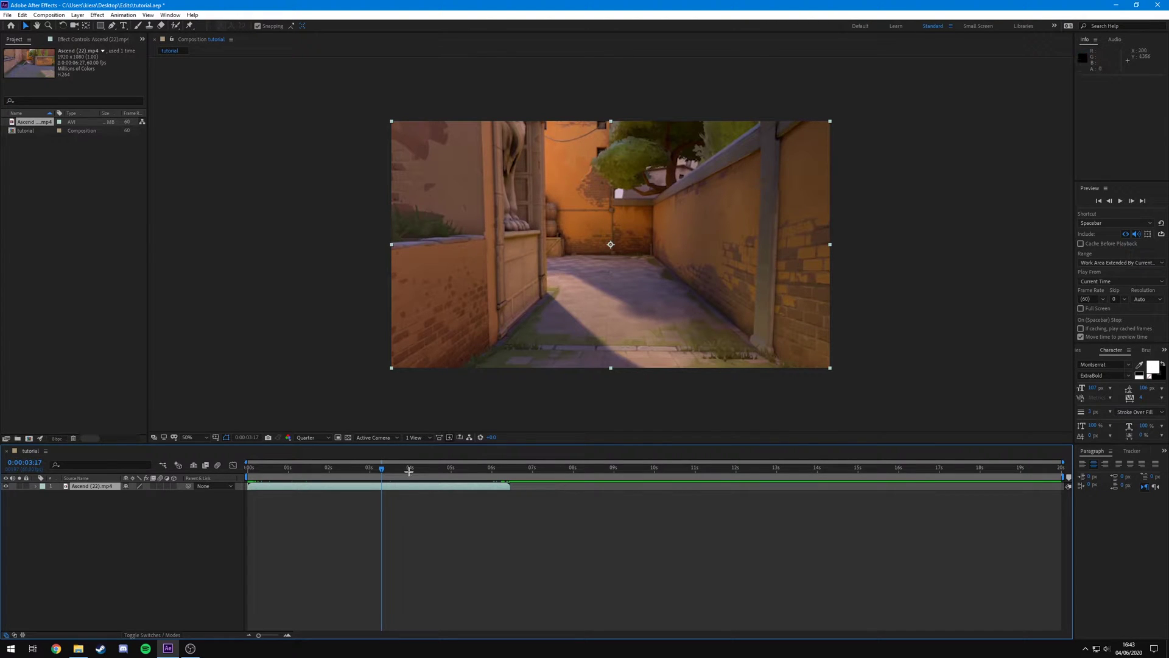
{"action": "left_click", "coordinate": [369, 468]}
{"action": "left_click_drag", "start_coordinate": [369, 468], "coordinate": [247, 472]}
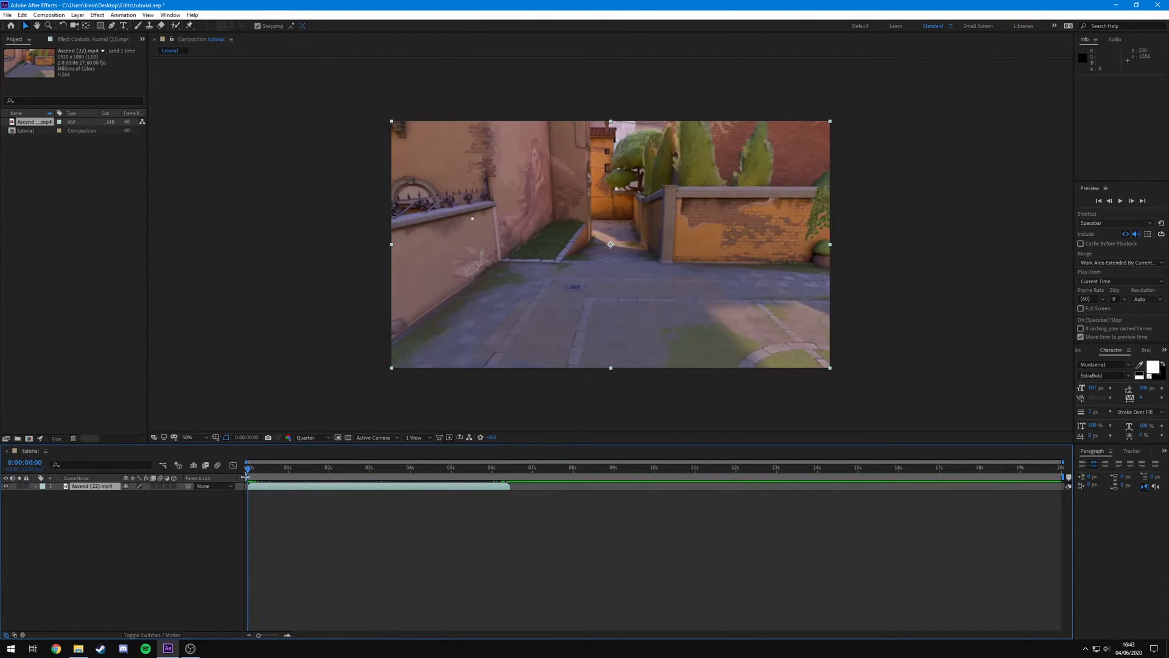
- Show the Tracker panel from Window > Tracker and apply Track Camera to the Ascend clip layer
{"action": "left_click", "coordinate": [1130, 451]}
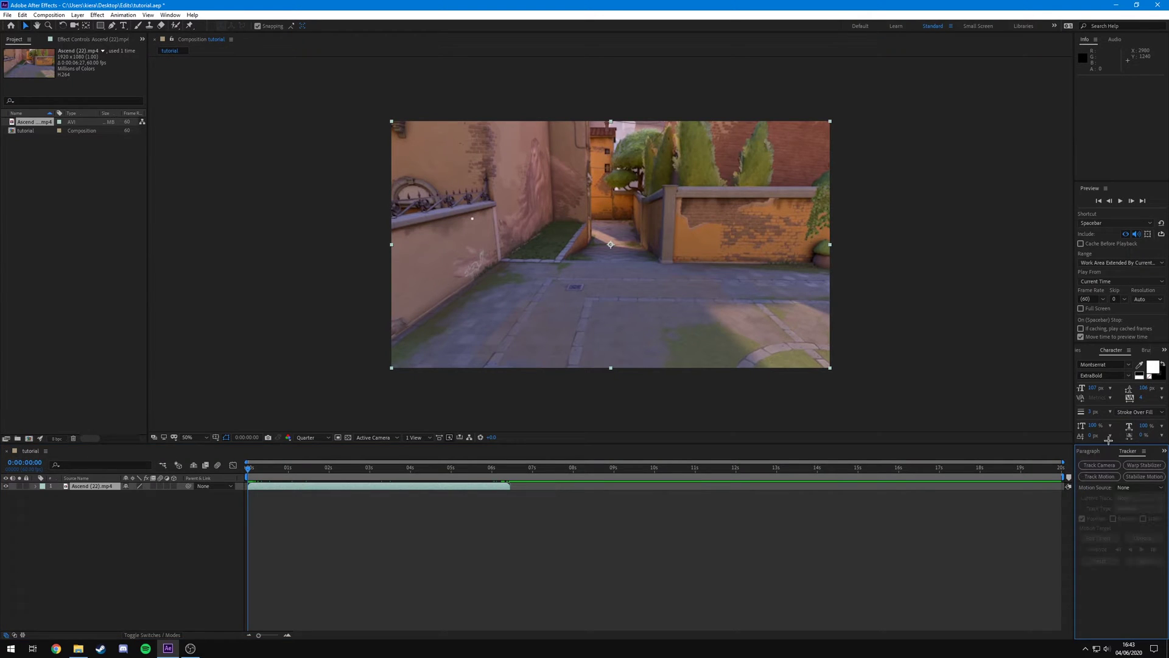
{"action": "left_click", "coordinate": [170, 15]}
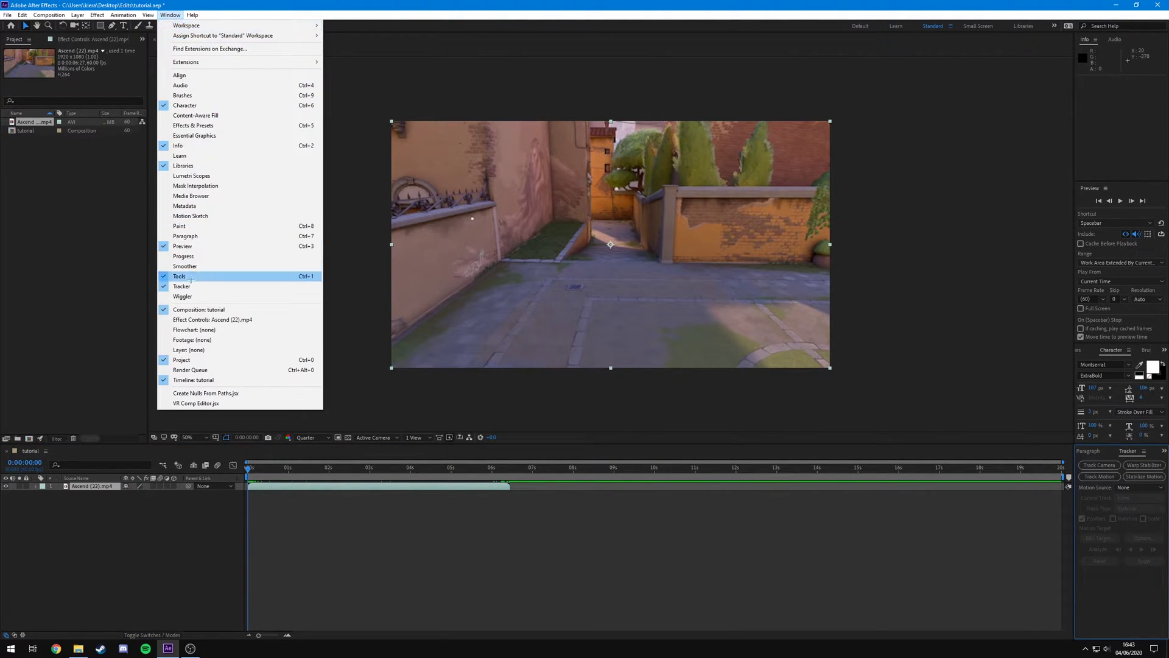
{"action": "left_click", "coordinate": [182, 286]}
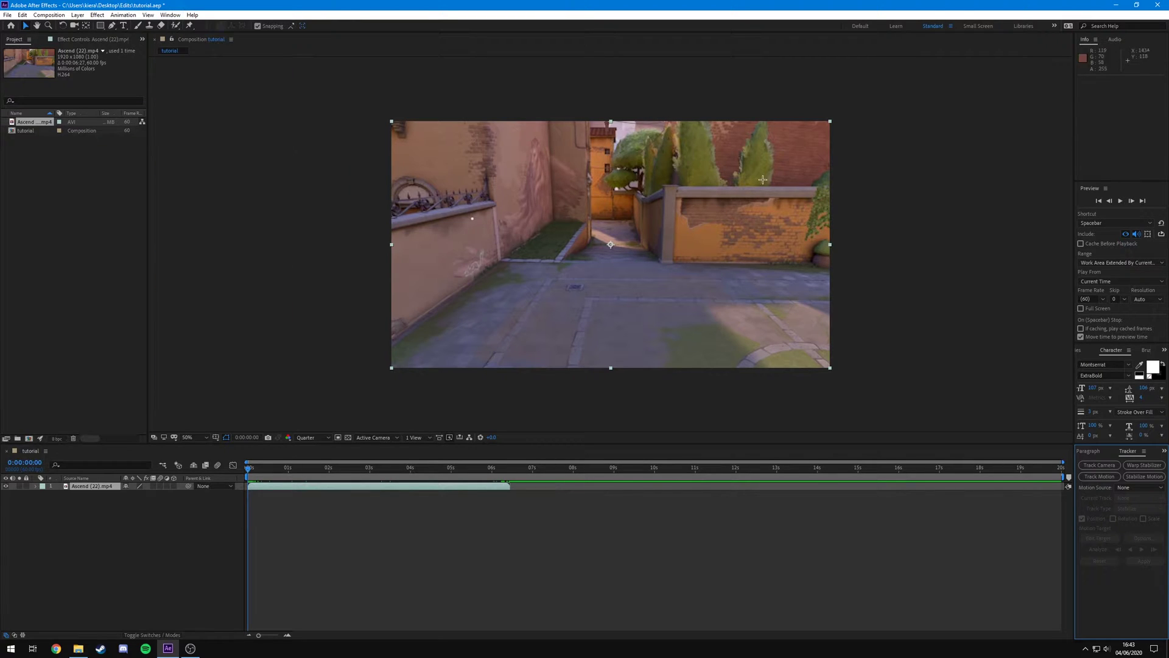
{"action": "left_click", "coordinate": [113, 487]}
{"action": "mouse_move", "coordinate": [251, 466]}
{"action": "left_mouse_down"}
{"action": "mouse_move", "coordinate": [316, 466]}
{"action": "mouse_move", "coordinate": [244, 467]}
{"action": "left_mouse_up"}
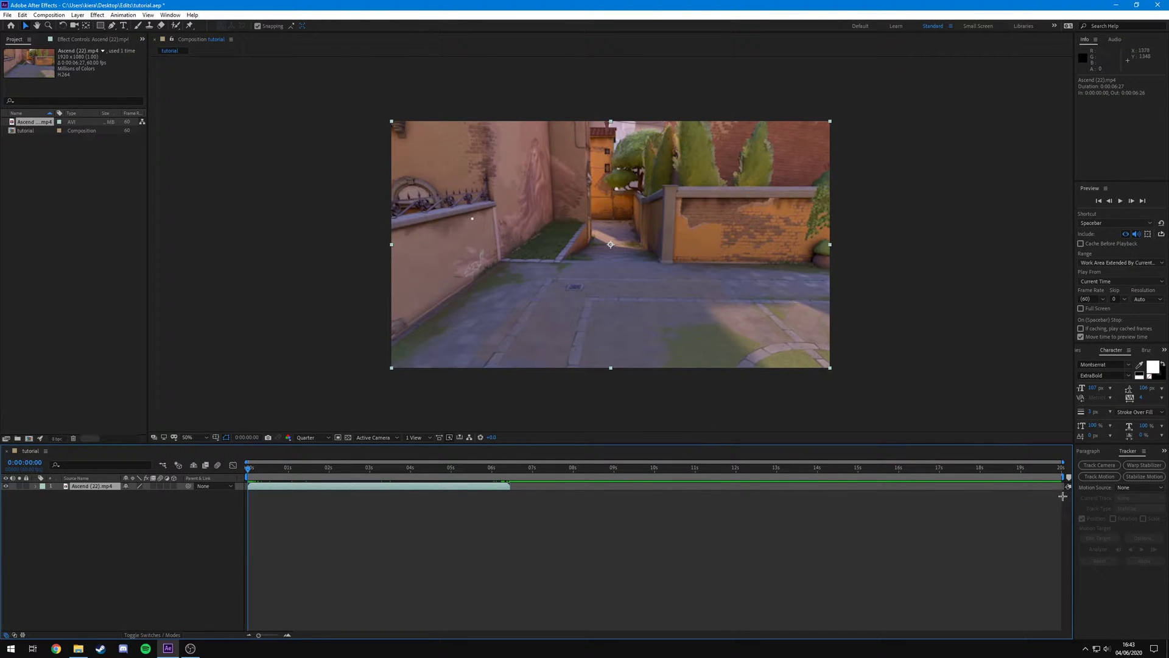
{"action": "left_click", "coordinate": [1099, 464]}
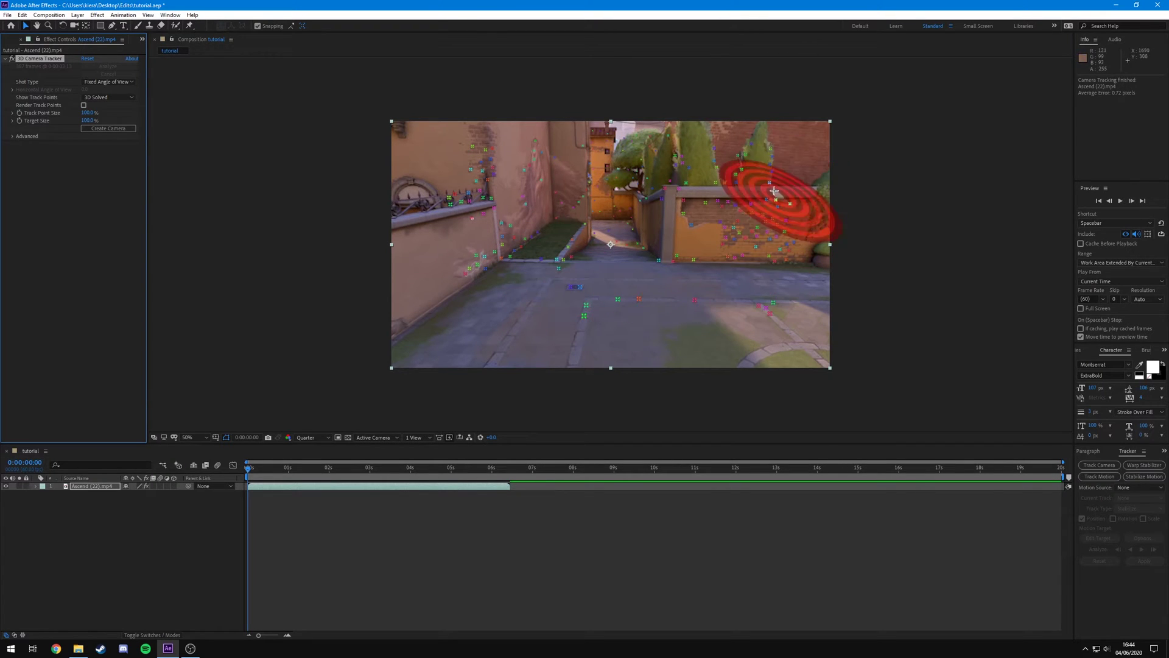
- Twirl open the Ascend layer's Effects and select 3D Camera Tracker so its track points display
{"action": "left_click_drag", "start_coordinate": [256, 468], "coordinate": [472, 422]}
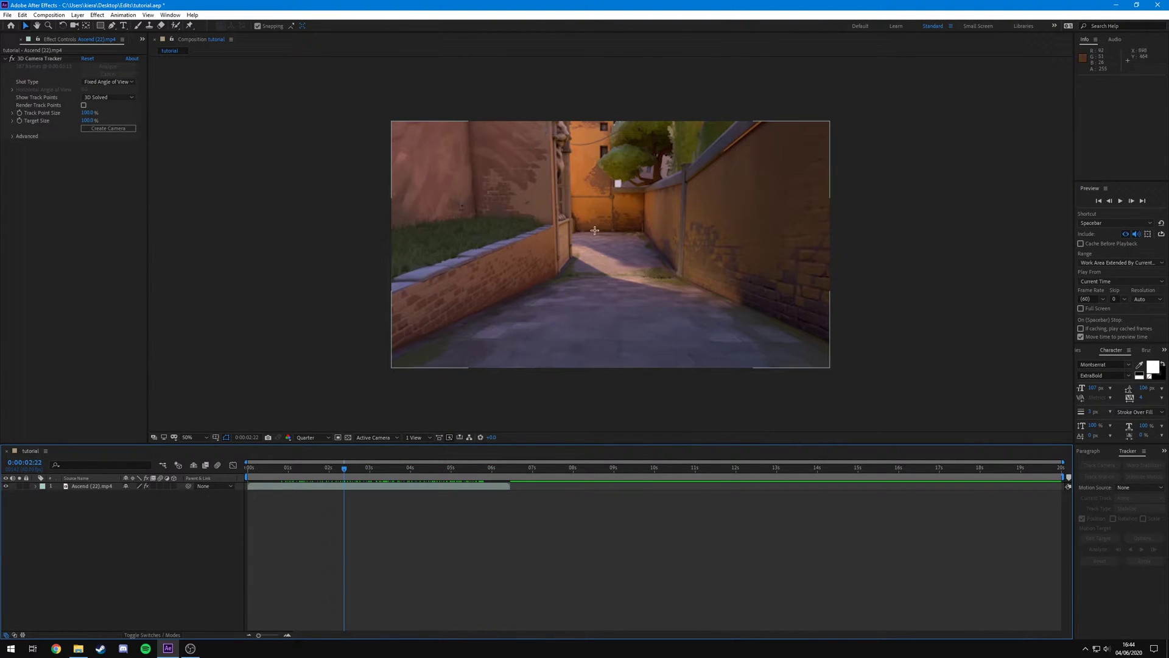
{"action": "mouse_move", "coordinate": [344, 468]}
{"action": "left_mouse_down"}
{"action": "mouse_move", "coordinate": [403, 464]}
{"action": "mouse_move", "coordinate": [357, 470]}
{"action": "left_mouse_up"}
{"action": "left_click", "coordinate": [381, 487]}
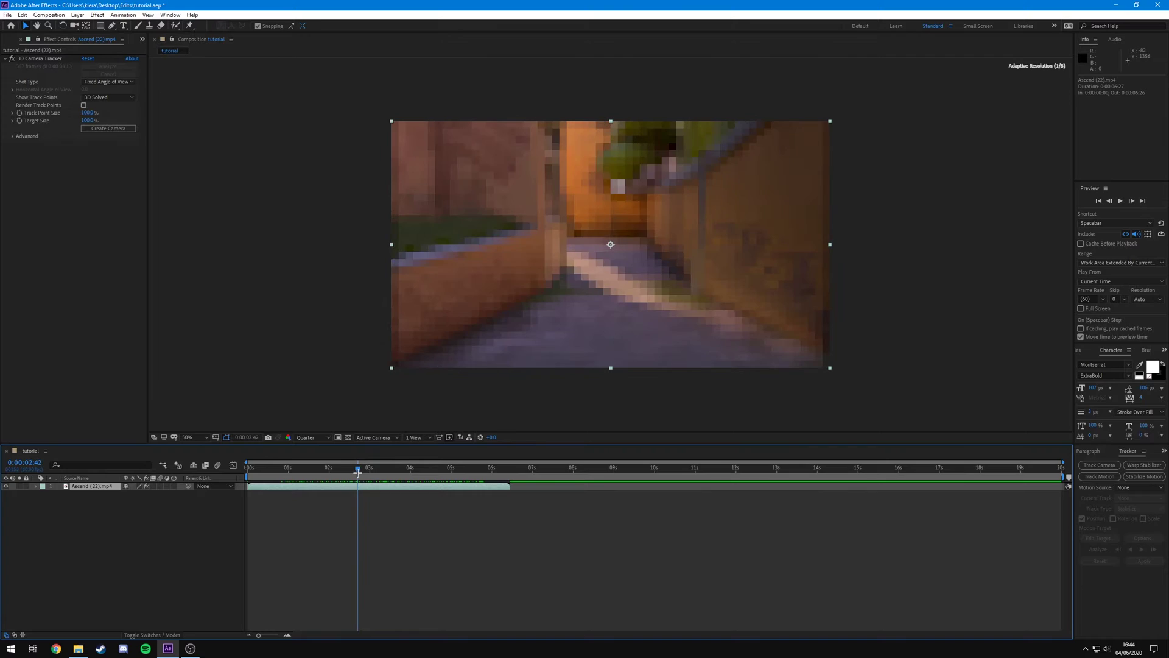
{"action": "left_click", "coordinate": [34, 485]}
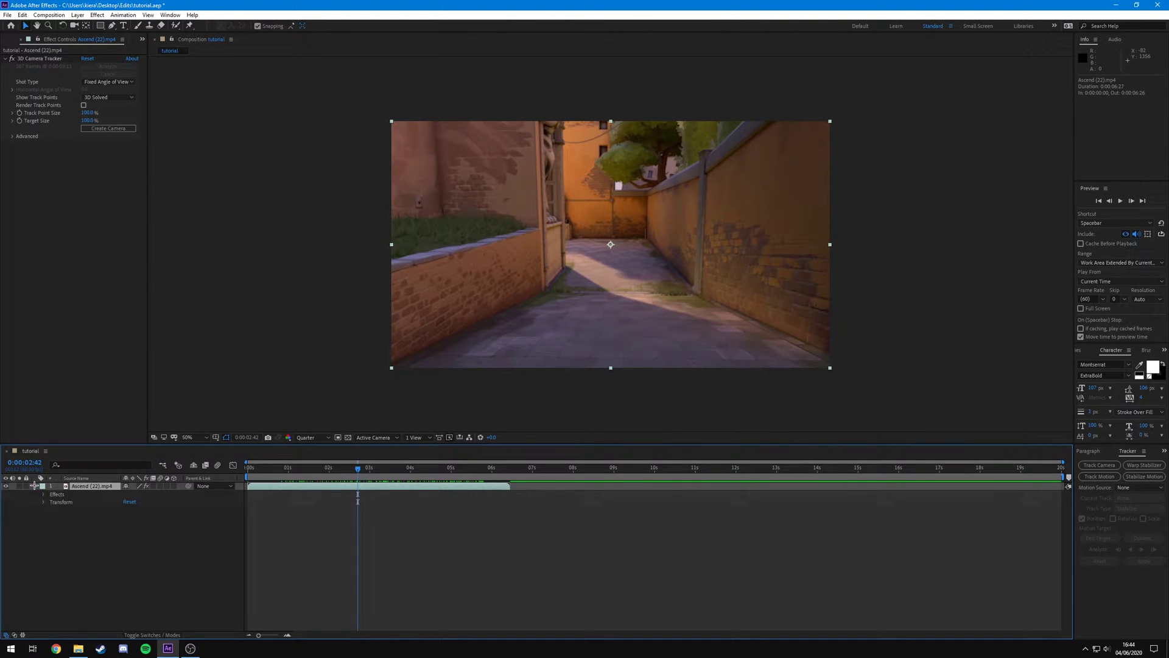
{"action": "left_click", "coordinate": [42, 493]}
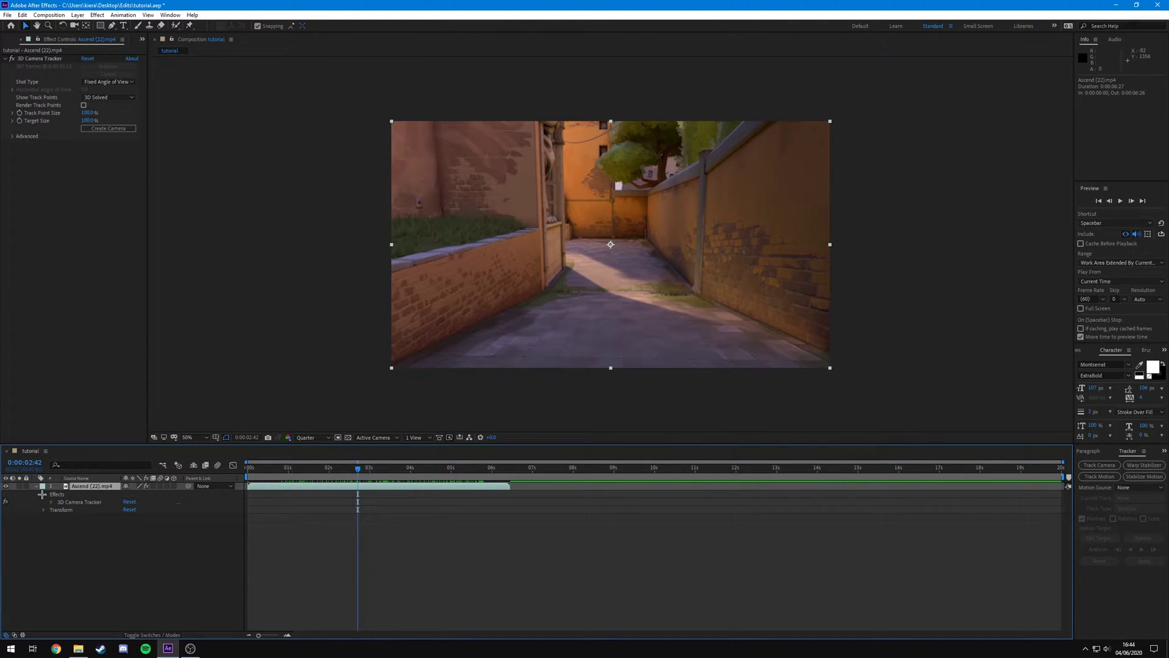
{"action": "left_click", "coordinate": [75, 501]}
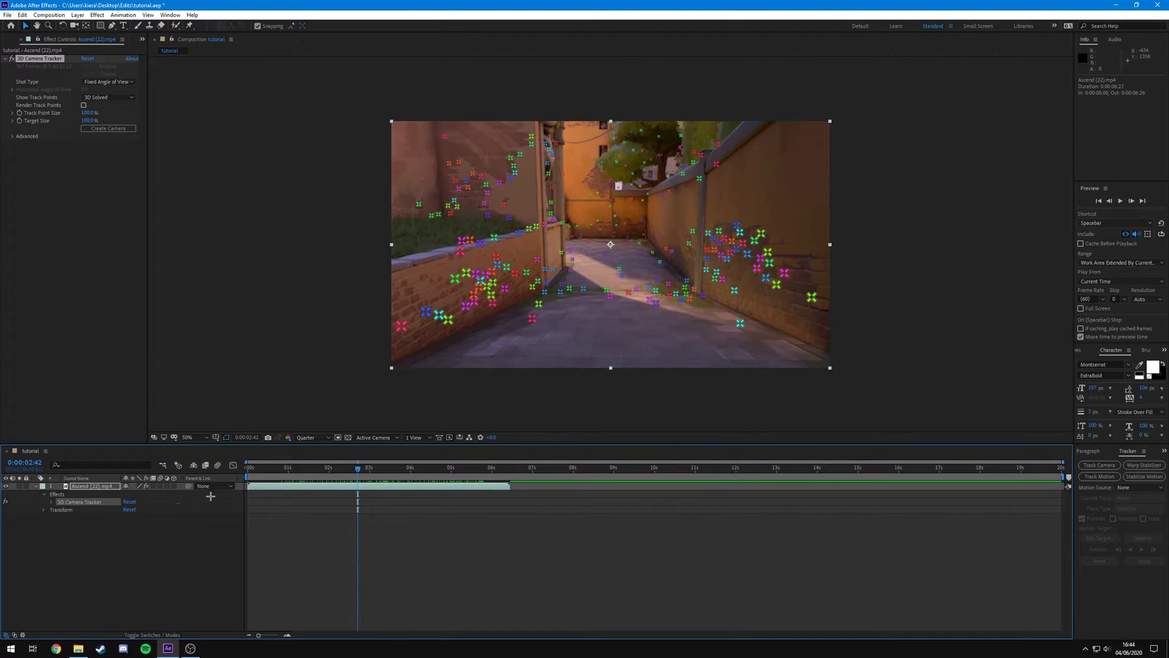
{"action": "key", "text": "ctrl+shift+a"}
{"action": "left_click", "coordinate": [41, 59]}
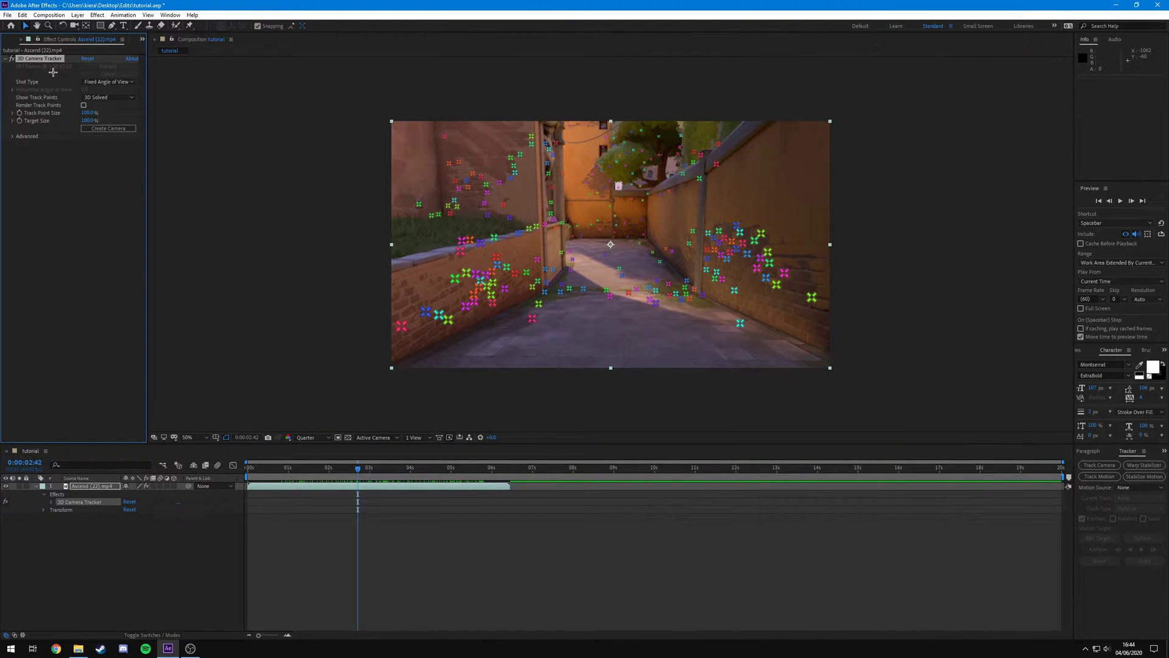
{"action": "left_click_drag", "start_coordinate": [358, 468], "coordinate": [104, 507]}
{"action": "left_click", "coordinate": [35, 486]}
{"action": "scroll", "coordinate": [644, 198], "scroll_direction": "up", "scroll_amount": 4}
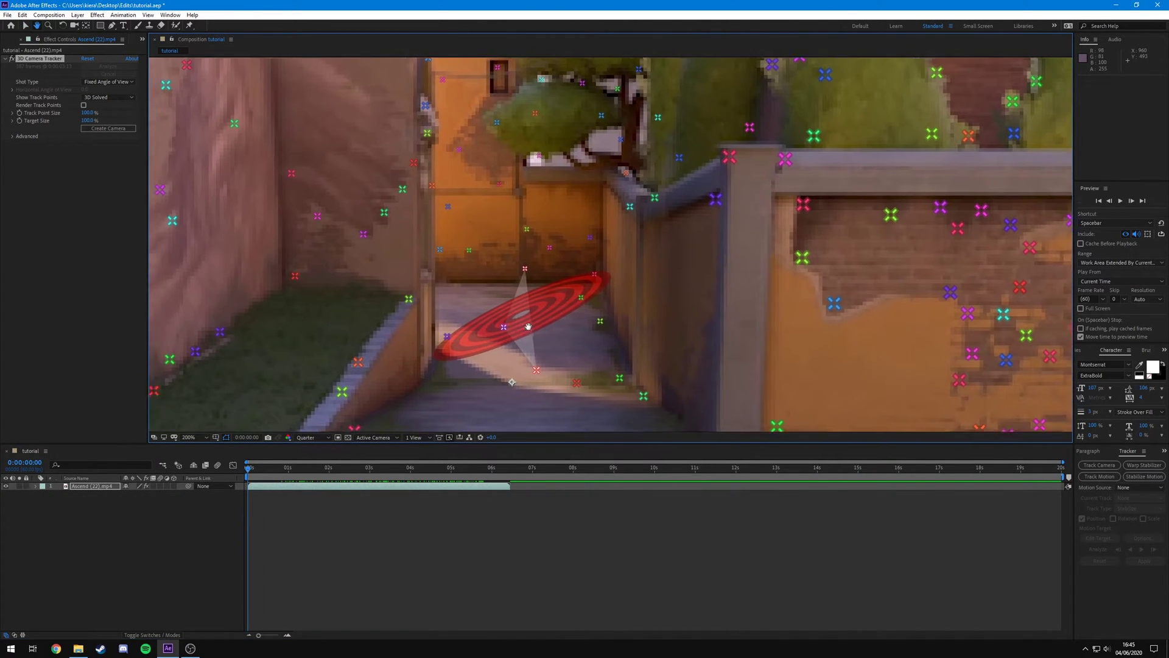
{"action": "left_click_drag", "start_coordinate": [528, 326], "coordinate": [559, 302]}
{"action": "left_click", "coordinate": [306, 437]}
{"action": "left_click", "coordinate": [317, 470]}
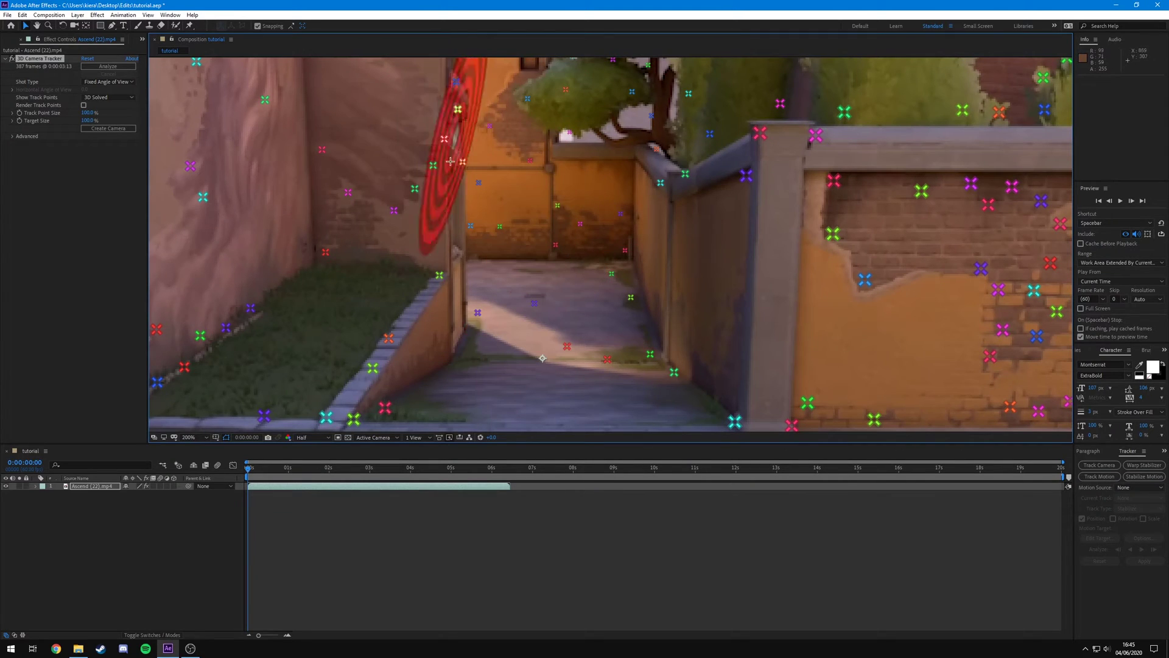
{"action": "left_click", "coordinate": [360, 572]}
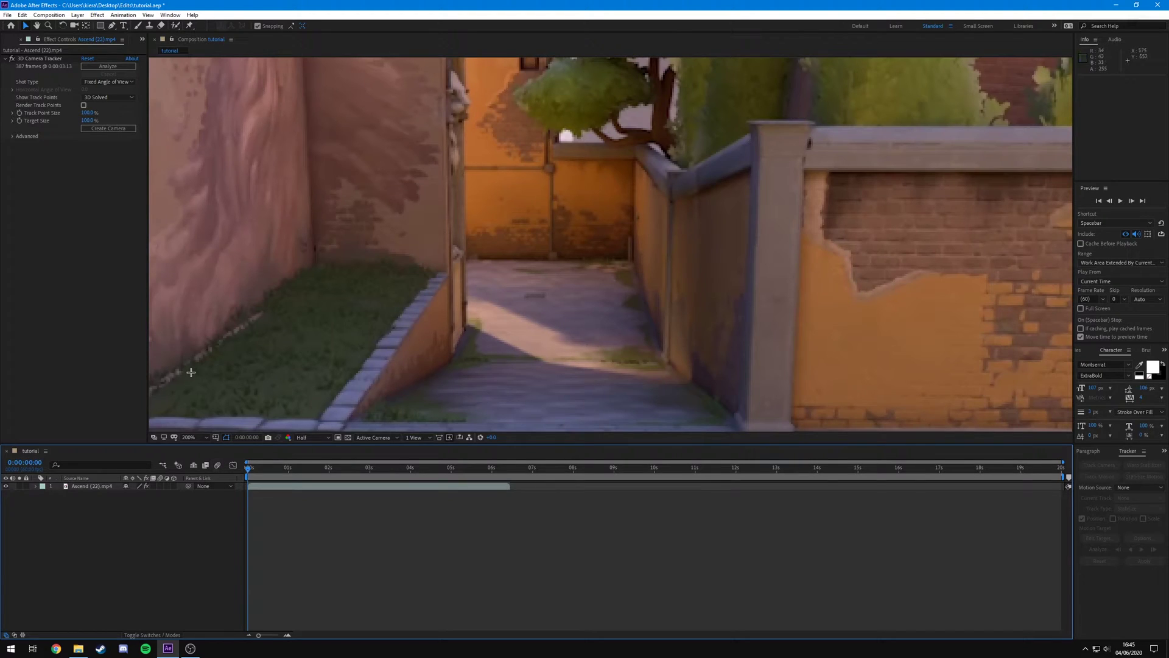
{"action": "left_click", "coordinate": [303, 437]}
{"action": "left_click", "coordinate": [308, 470]}
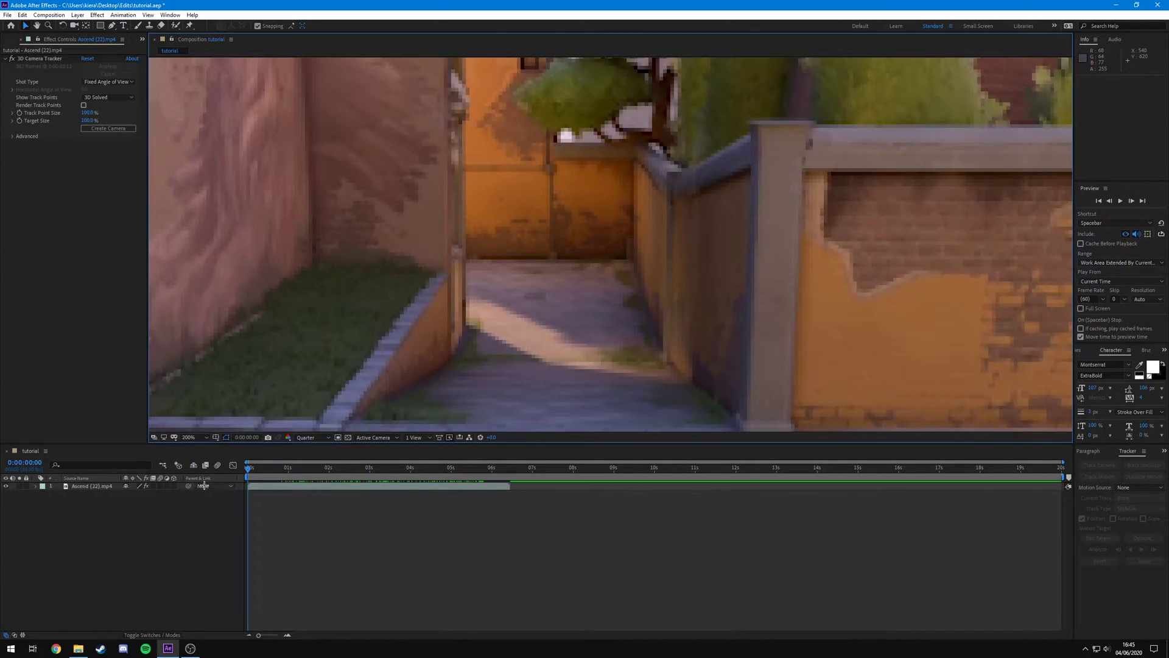
{"action": "left_click", "coordinate": [53, 56]}
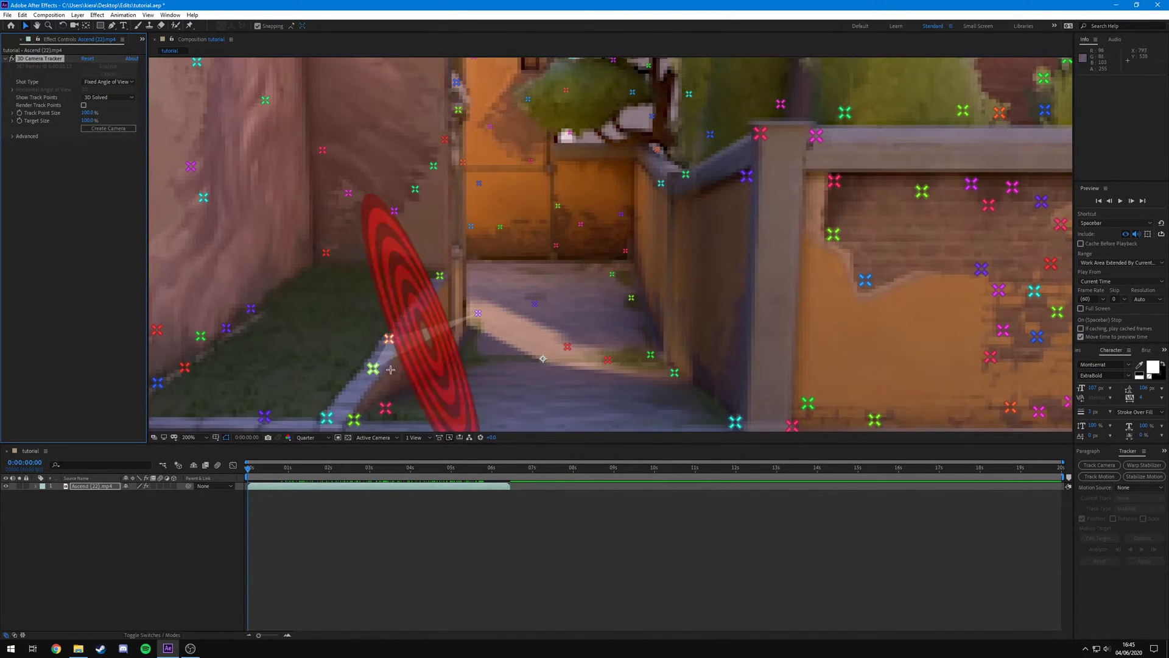
{"action": "left_click", "coordinate": [249, 469]}
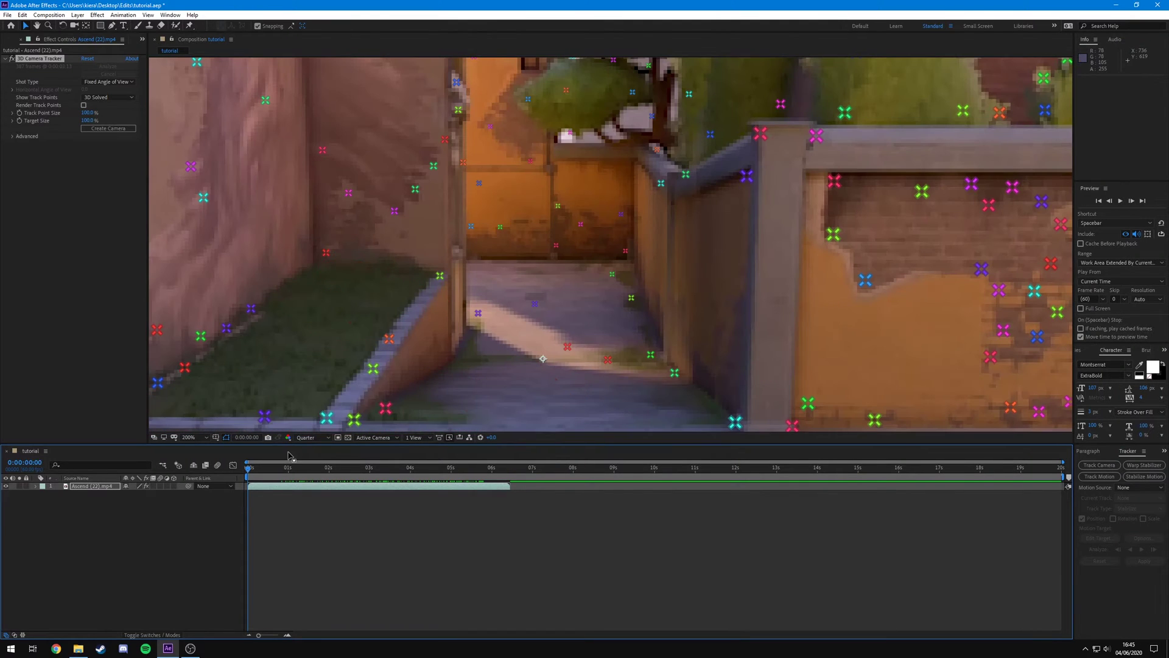
{"action": "left_click_drag", "start_coordinate": [248, 468], "coordinate": [309, 468]}
{"action": "scroll", "coordinate": [390, 365], "scroll_direction": "down", "scroll_amount": 1}
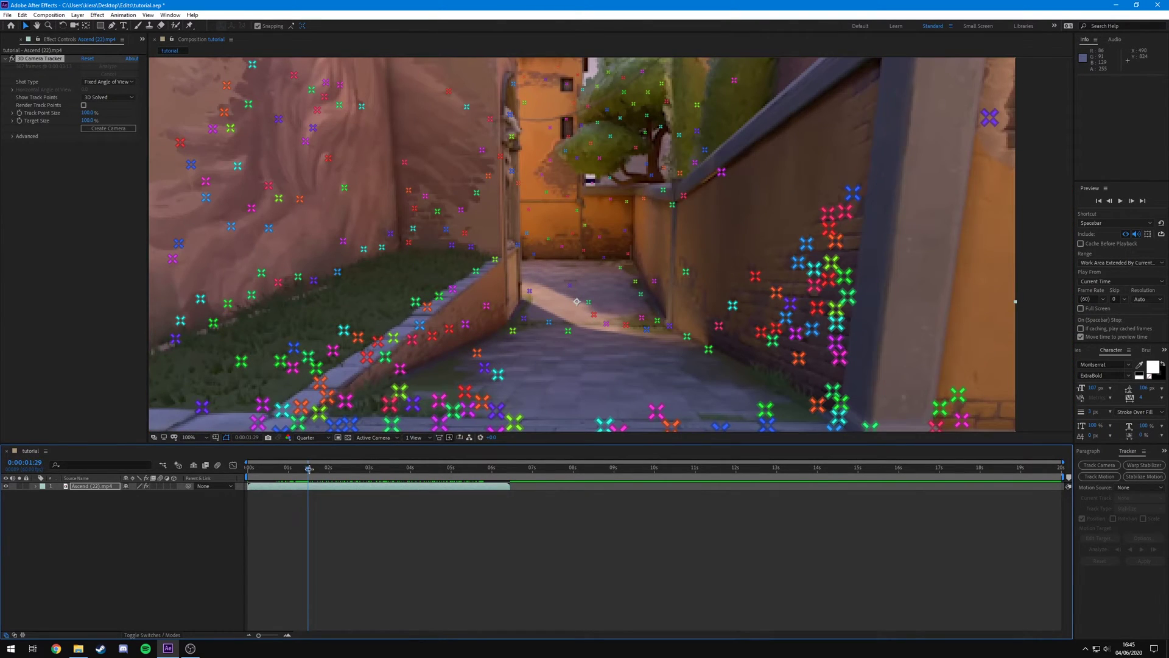
{"action": "left_click_drag", "start_coordinate": [309, 468], "coordinate": [348, 468]}
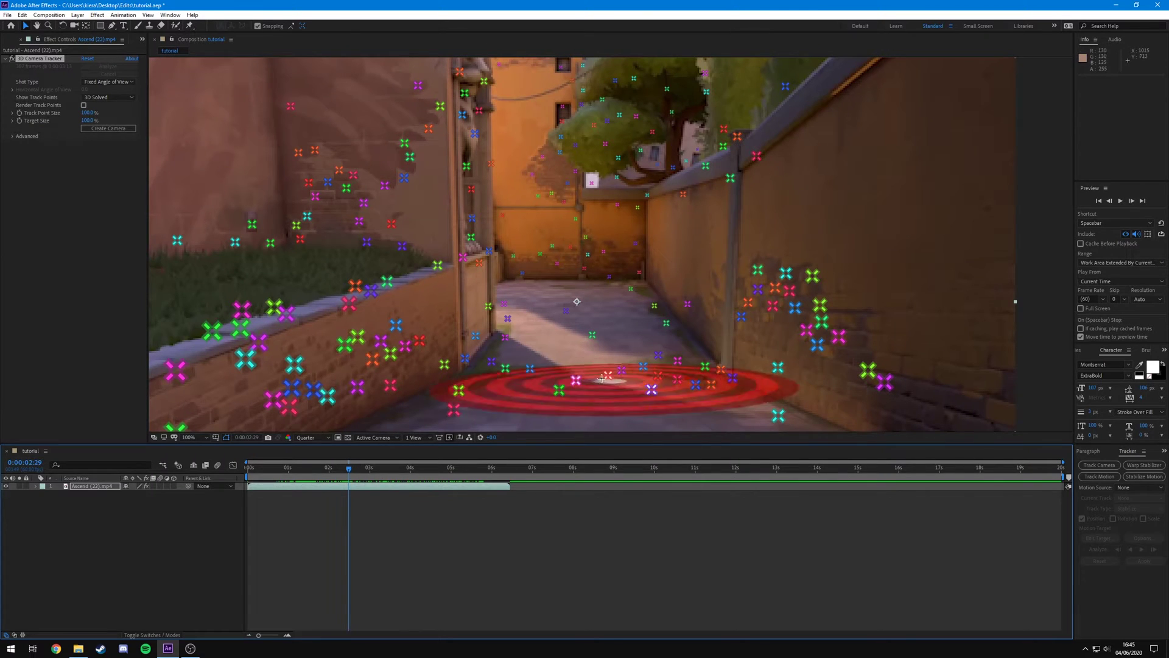
{"action": "left_click_drag", "start_coordinate": [348, 468], "coordinate": [273, 481]}
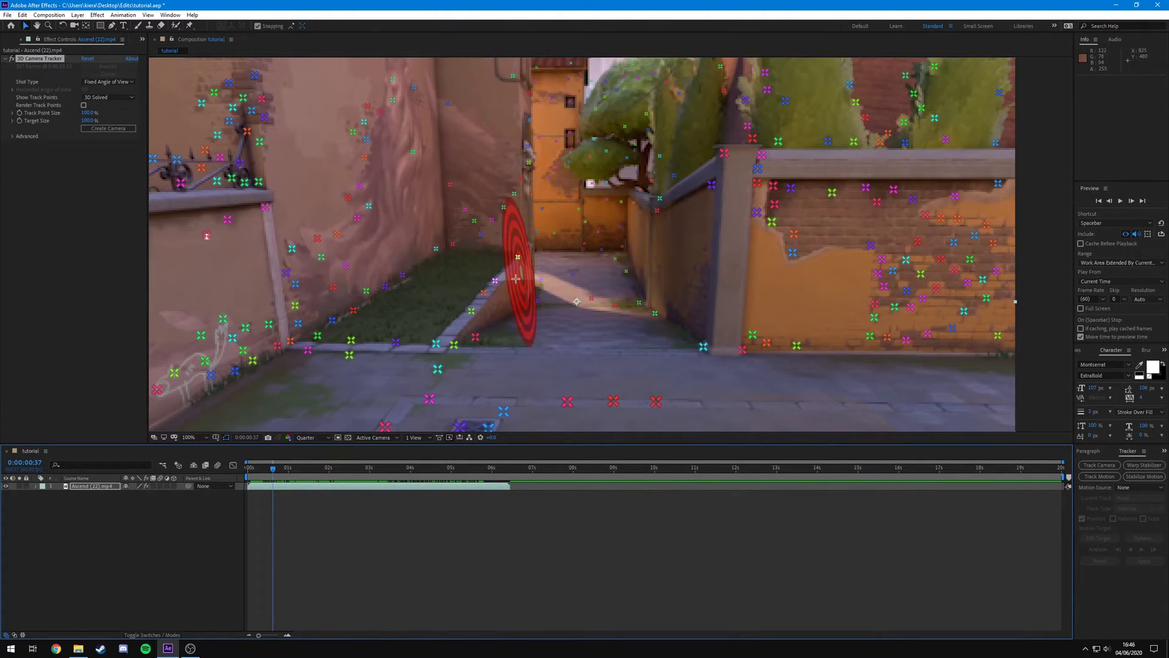
- Create a Track Solid 1 and 3D Tracker Camera from track points on the alley's left wall
{"action": "key", "text": "period"}
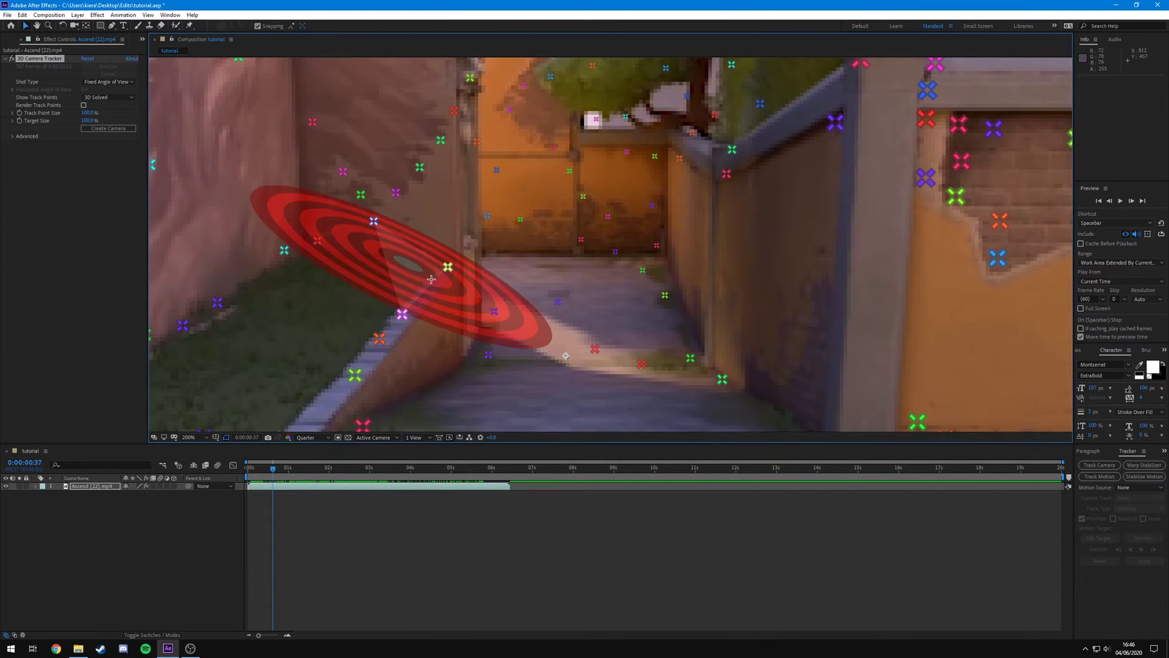
{"action": "key", "text": "comma"}
{"action": "mouse_move", "coordinate": [274, 469]}
{"action": "left_mouse_down"}
{"action": "mouse_move", "coordinate": [433, 469]}
{"action": "mouse_move", "coordinate": [269, 479]}
{"action": "left_mouse_up"}
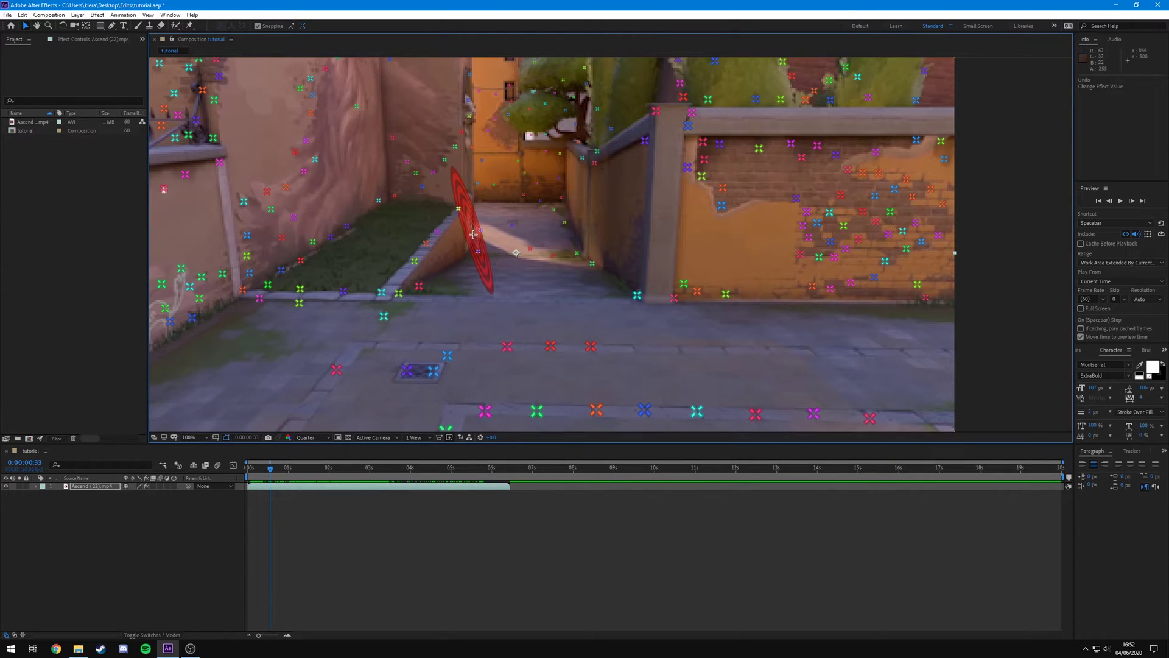
{"action": "right_click", "coordinate": [473, 234]}
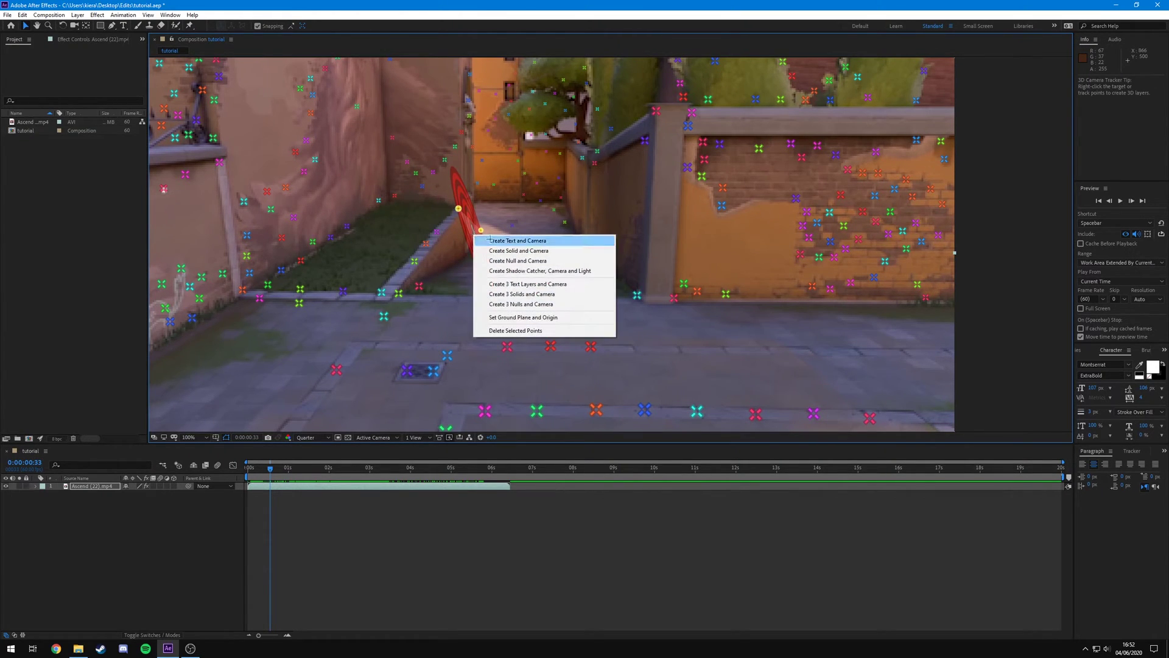
{"action": "left_click", "coordinate": [534, 250]}
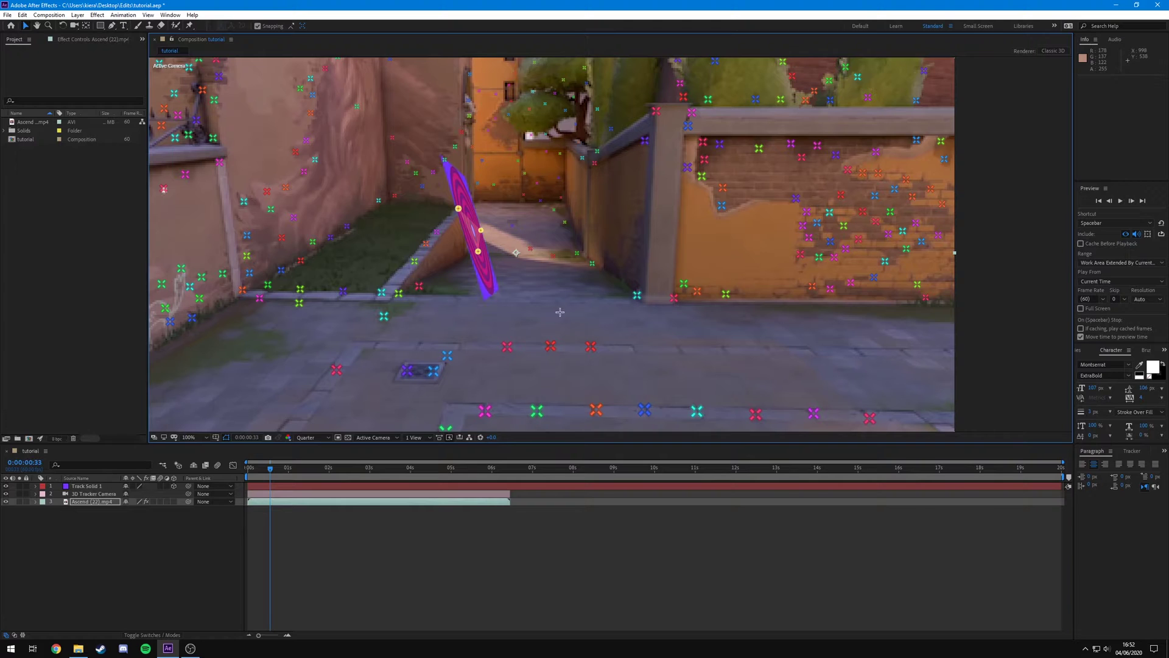
{"action": "key", "text": "ctrl+shift+a"}
{"action": "scroll", "coordinate": [468, 222], "scroll_direction": "up", "scroll_amount": 2}
- Select Track Solid 1, push it back along its Z axis, and show its rotation properties
{"action": "scroll", "coordinate": [477, 221], "scroll_direction": "down", "scroll_amount": 4}
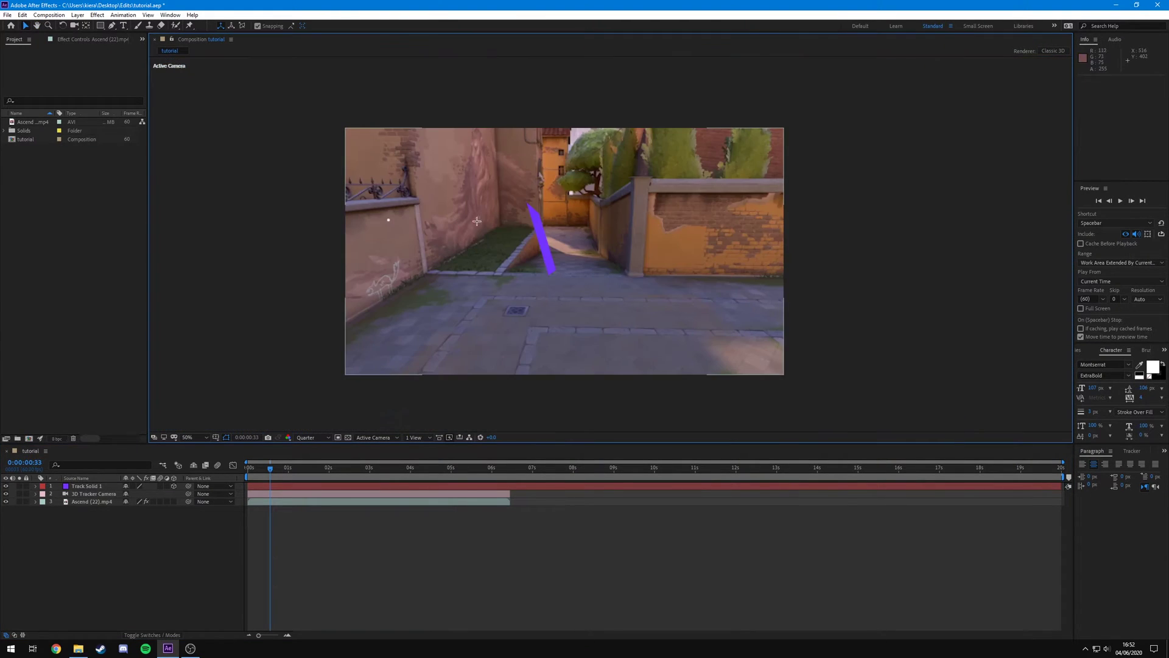
{"action": "left_click_drag", "start_coordinate": [272, 471], "coordinate": [361, 468]}
{"action": "left_click", "coordinate": [507, 297]}
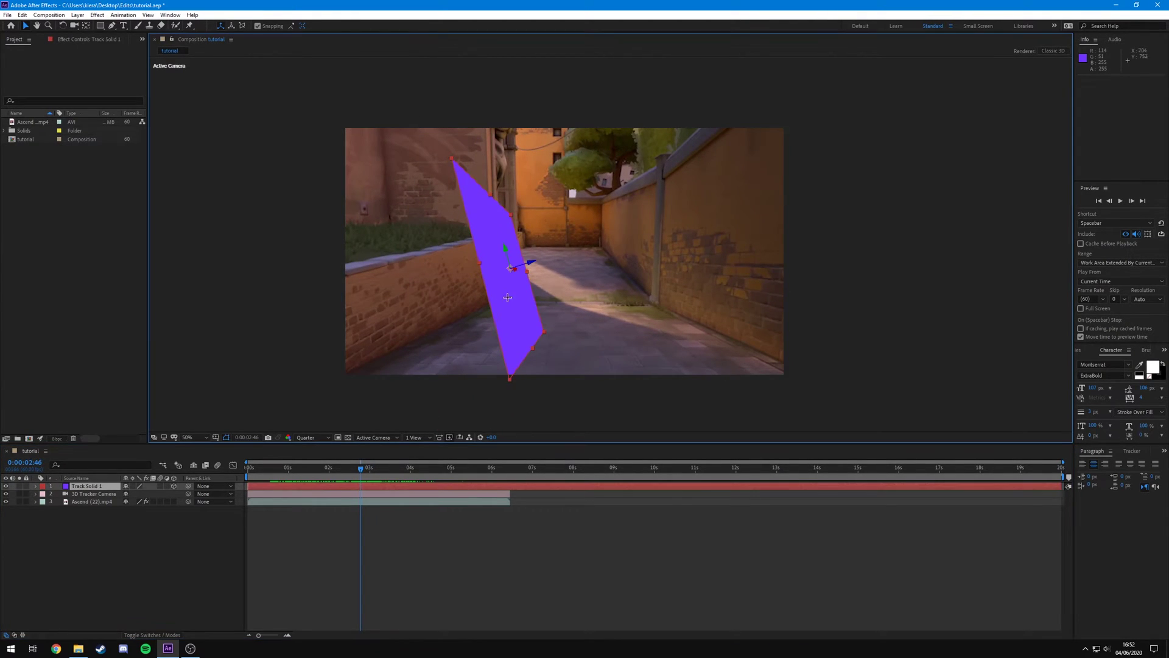
{"action": "key", "text": "period"}
{"action": "left_click_drag", "start_coordinate": [450, 280], "coordinate": [638, 230]}
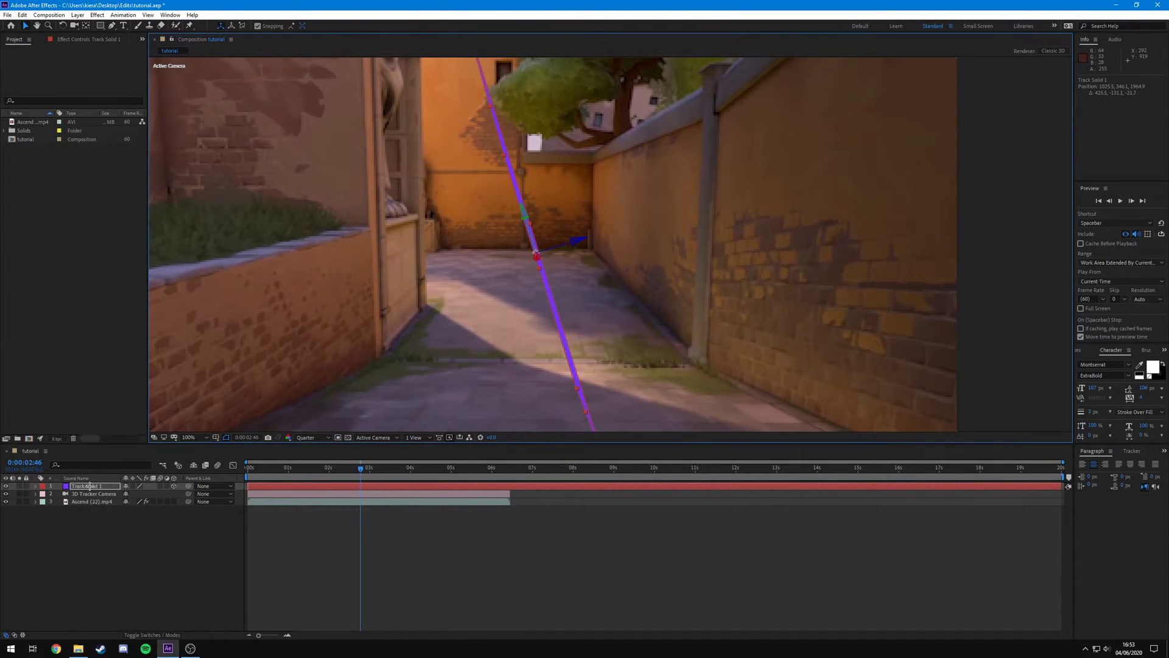
{"action": "key", "text": "r"}
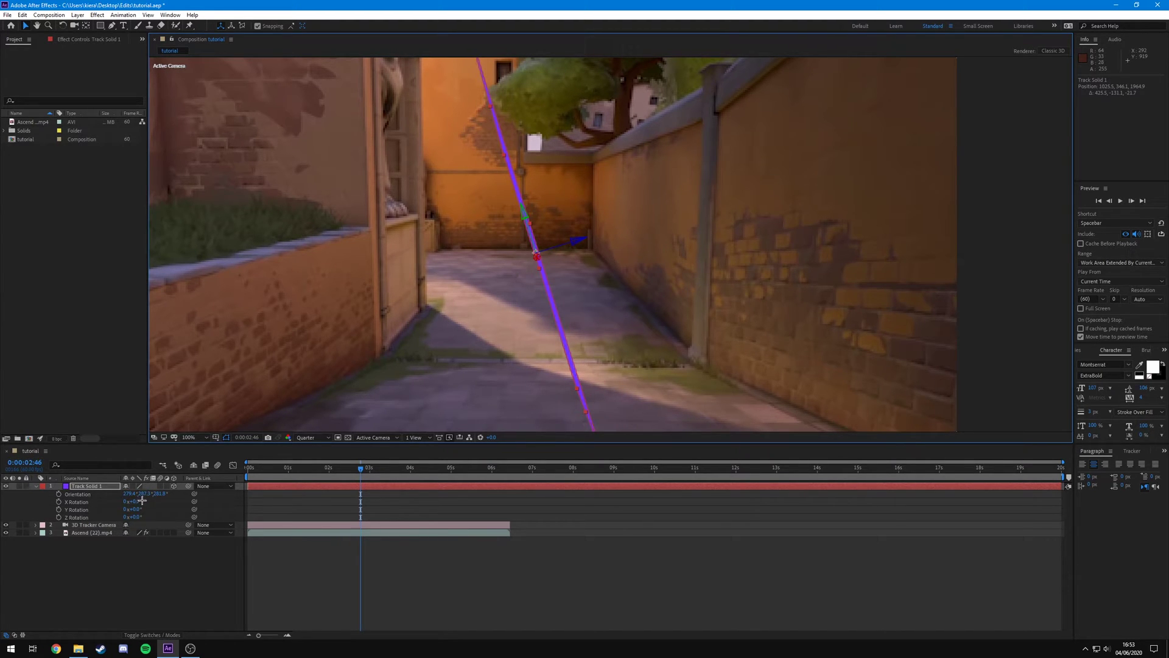
- Adjust Track Solid 1's X, Y and Z rotation until it stands upright facing the camera
{"action": "mouse_move", "coordinate": [134, 507]}
{"action": "left_mouse_down"}
{"action": "mouse_move", "coordinate": [168, 507]}
{"action": "mouse_move", "coordinate": [132, 517]}
{"action": "left_mouse_up"}
{"action": "scroll", "coordinate": [371, 309], "scroll_direction": "down", "scroll_amount": 2}
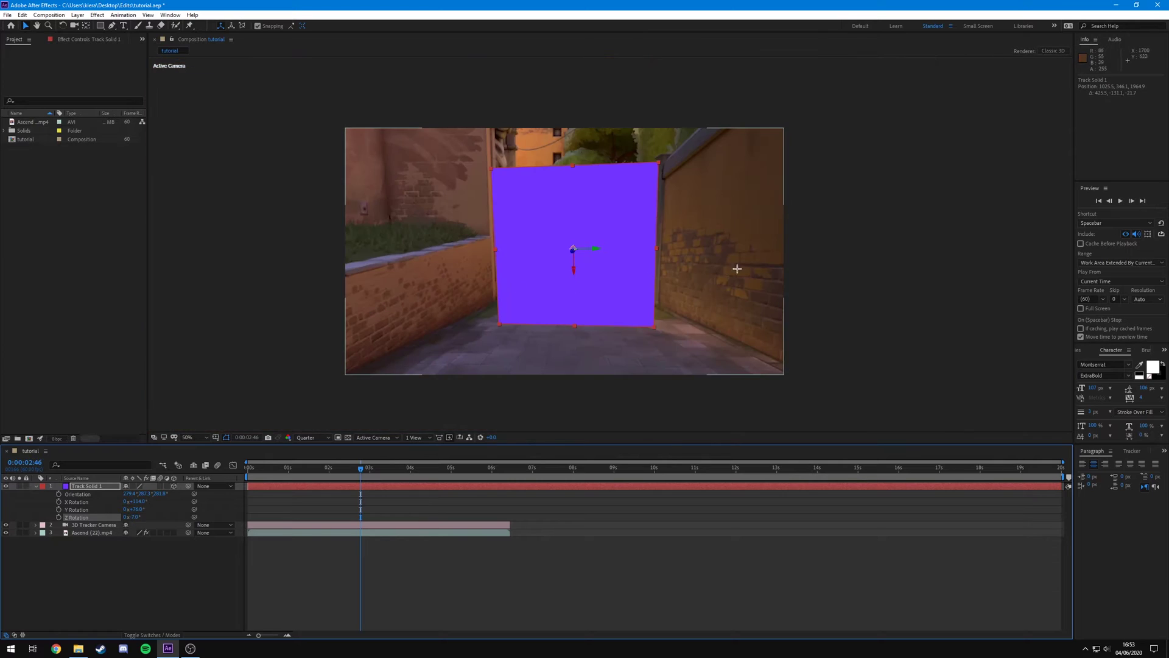
{"action": "mouse_move", "coordinate": [361, 467]}
{"action": "left_mouse_down"}
{"action": "mouse_move", "coordinate": [391, 467]}
{"action": "mouse_move", "coordinate": [381, 467]}
{"action": "left_mouse_up"}
{"action": "left_click_drag", "start_coordinate": [141, 503], "coordinate": [140, 508]}
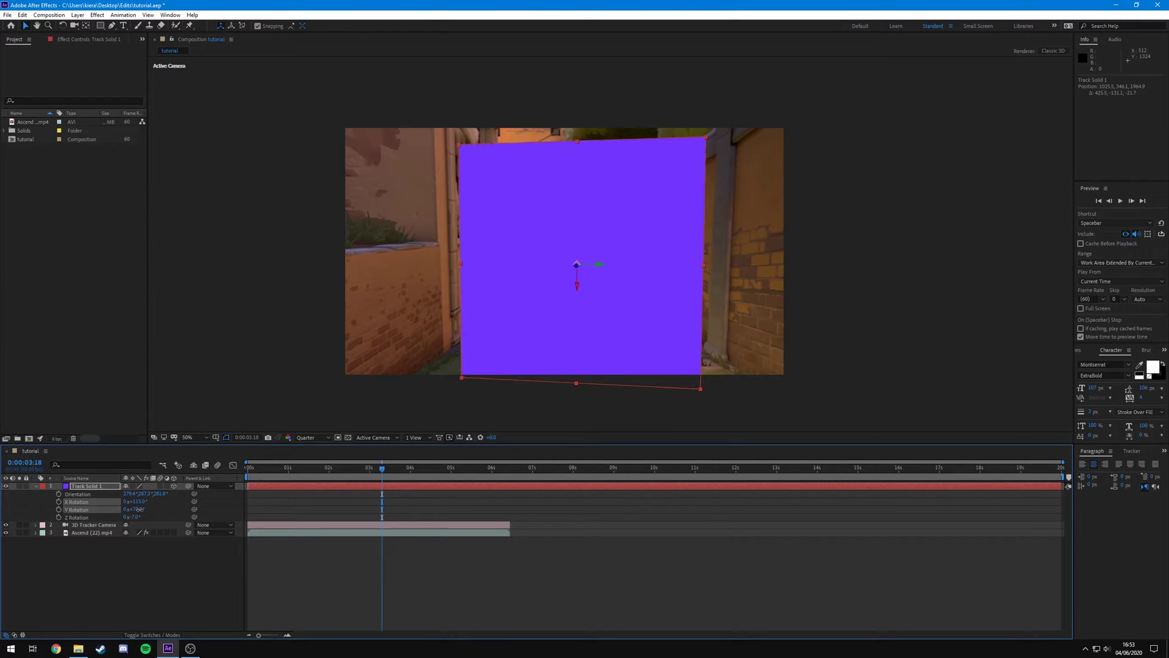
{"action": "key", "text": "ctrl+z"}
{"action": "key", "text": "ctrl+z"}
{"action": "key", "text": "ctrl+z"}
{"action": "key", "text": "ctrl+z"}
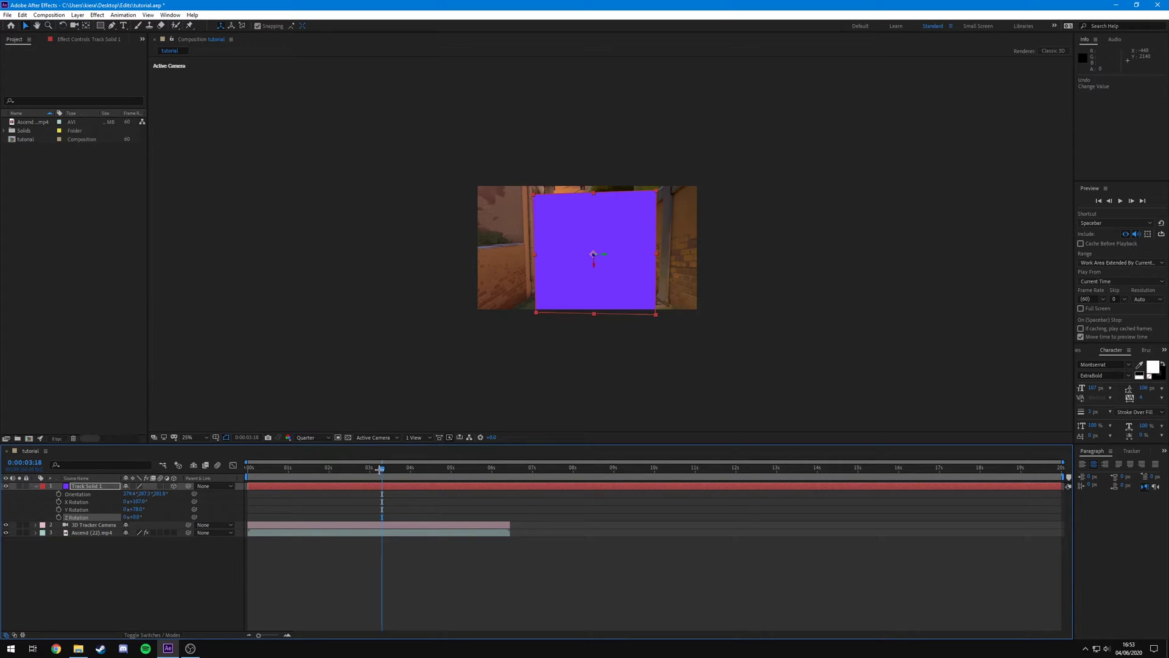
{"action": "key", "text": "shift+Page_Up"}
{"action": "key", "text": "shift+Page_Up"}
{"action": "key", "text": "shift+Page_Up"}
{"action": "key", "text": "shift+Page_Up"}
{"action": "key", "text": "shift+Page_Up"}
{"action": "key", "text": "shift+Page_Up"}
{"action": "key", "text": "shift+Page_Up"}
{"action": "key", "text": "shift+Page_Up"}
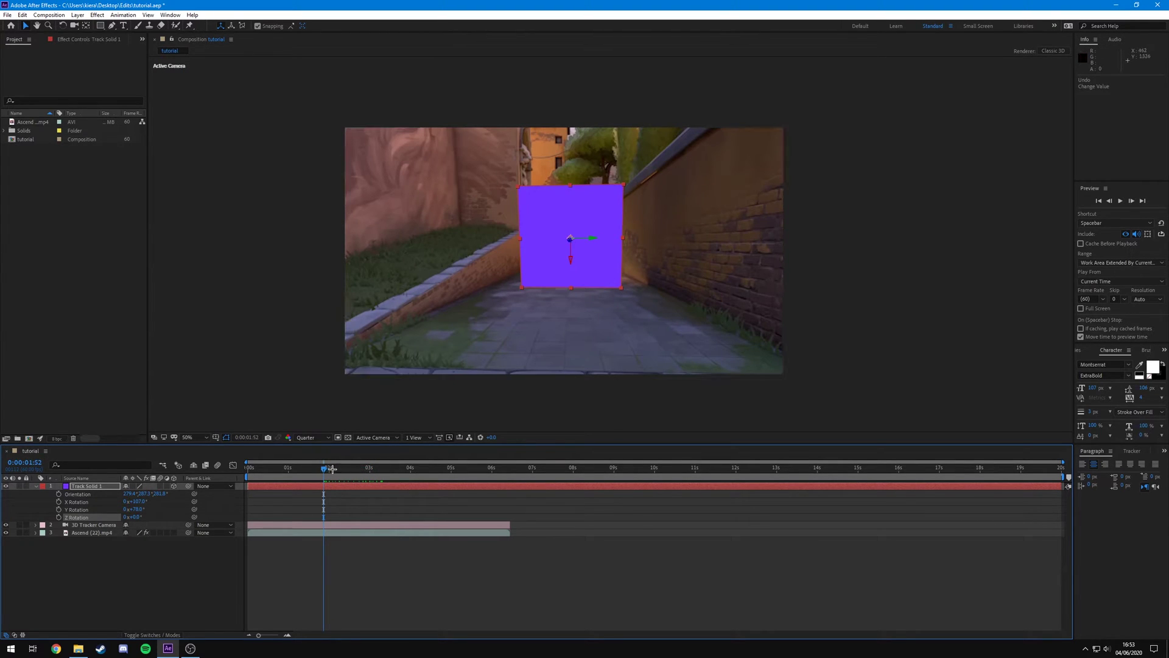
{"action": "left_click", "coordinate": [377, 588]}
{"action": "left_click_drag", "start_coordinate": [327, 473], "coordinate": [348, 462]}
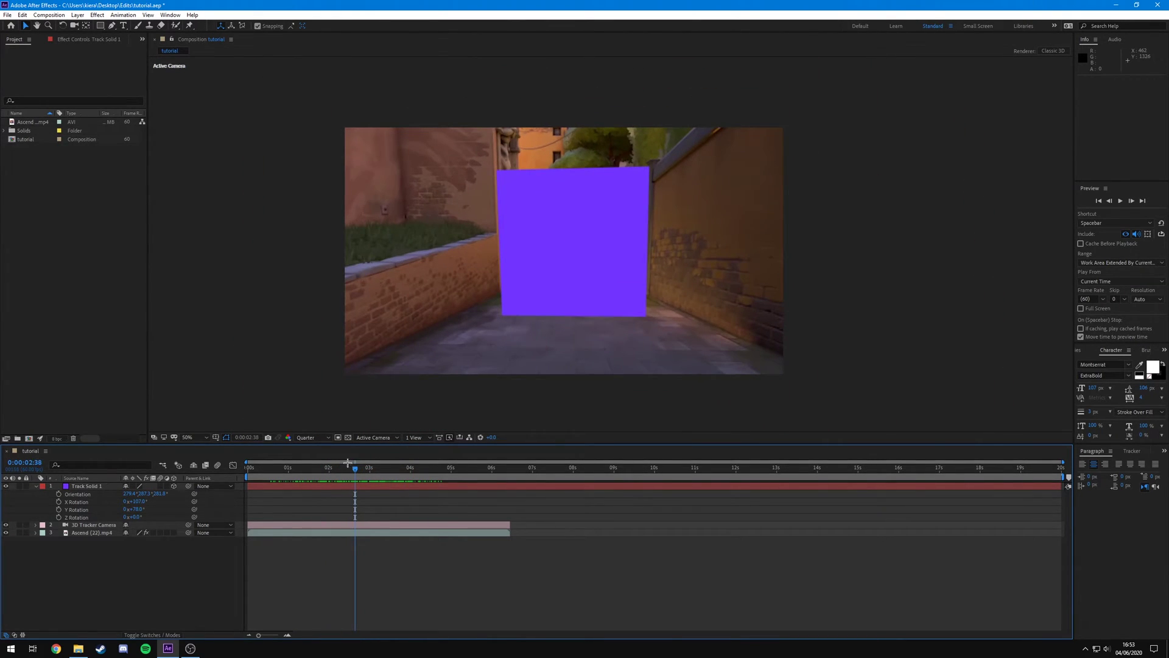
{"action": "left_click", "coordinate": [36, 486]}
{"action": "left_click", "coordinate": [84, 486]}
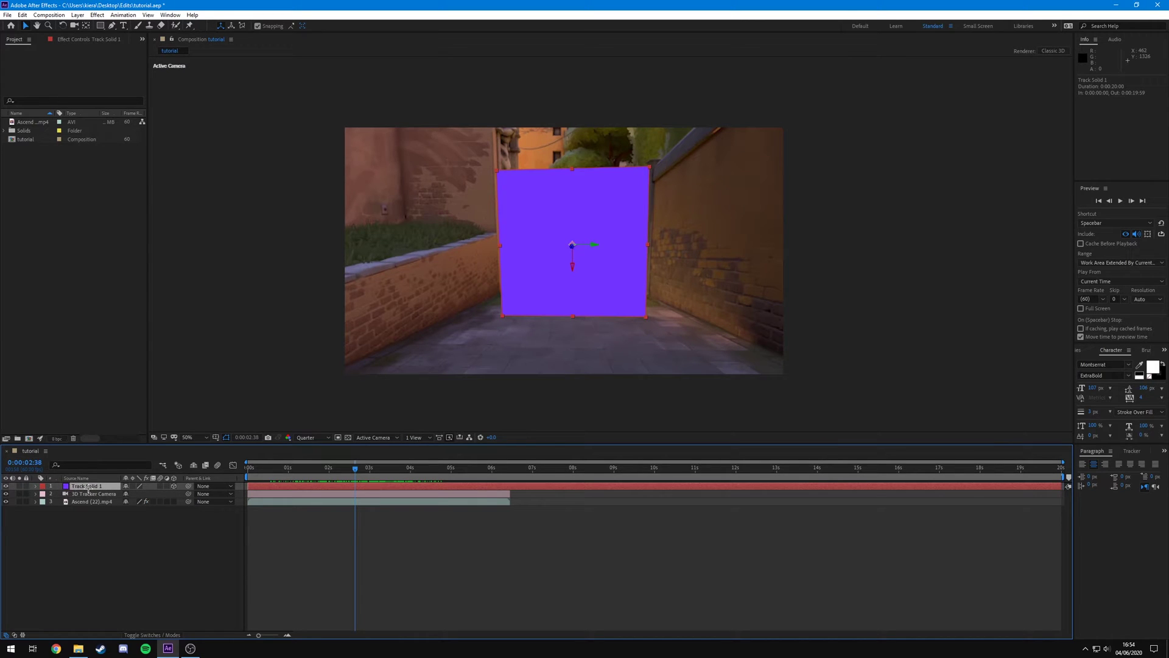
- Pre-compose Track Solid 1 into a new composition called 'text' and open that precomp
{"action": "right_click", "coordinate": [90, 487]}
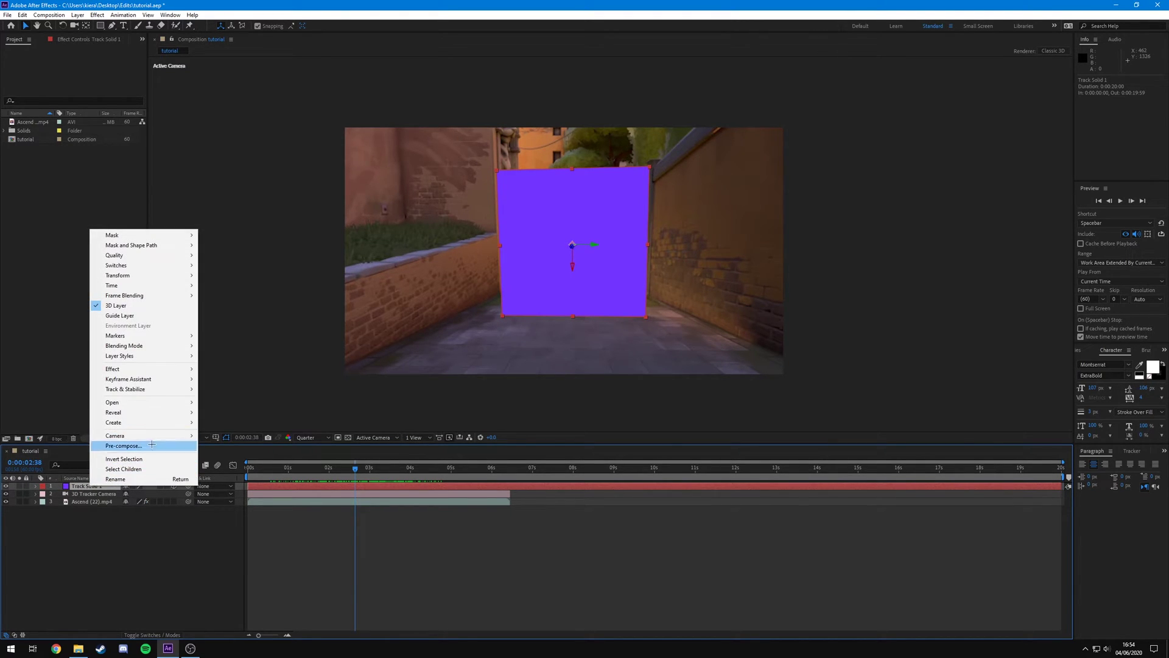
{"action": "left_click", "coordinate": [149, 446]}
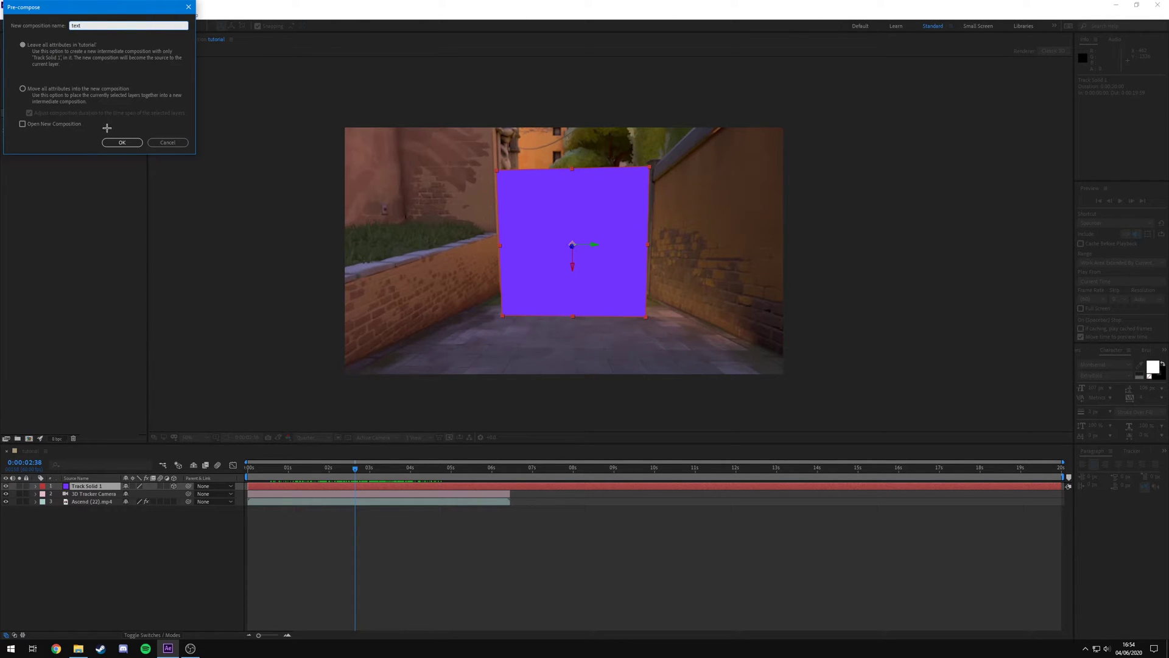
{"action": "left_click", "coordinate": [125, 143]}
{"action": "left_click", "coordinate": [561, 209]}
{"action": "left_click", "coordinate": [184, 565]}
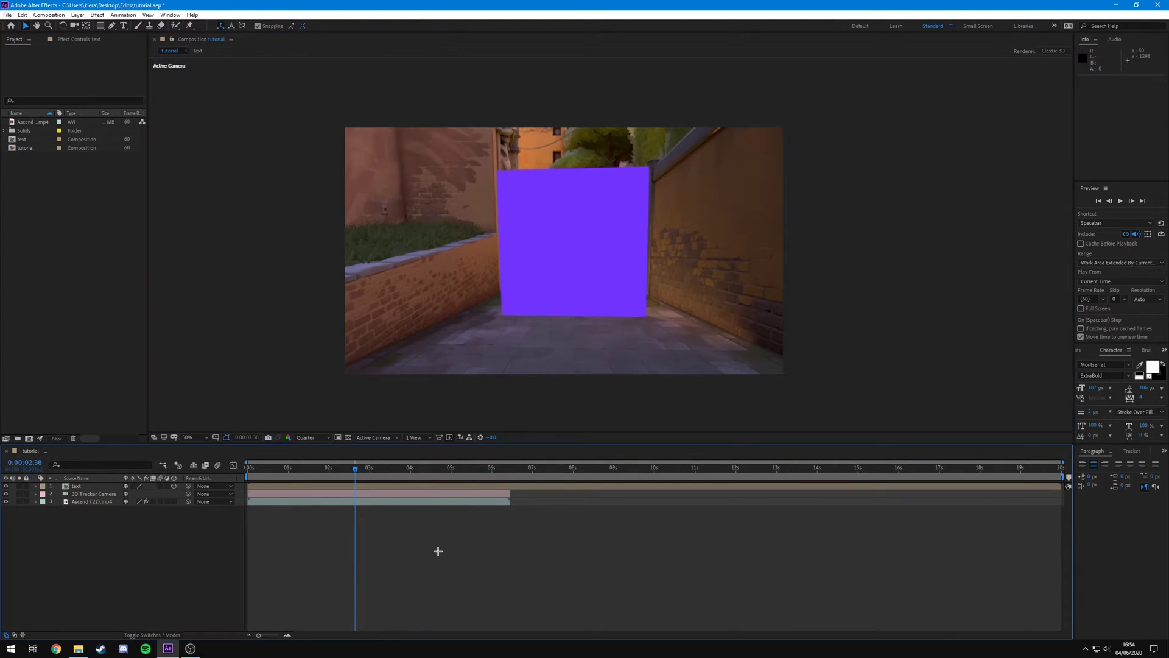
{"action": "double_click", "coordinate": [80, 486]}
{"action": "left_click", "coordinate": [82, 486]}
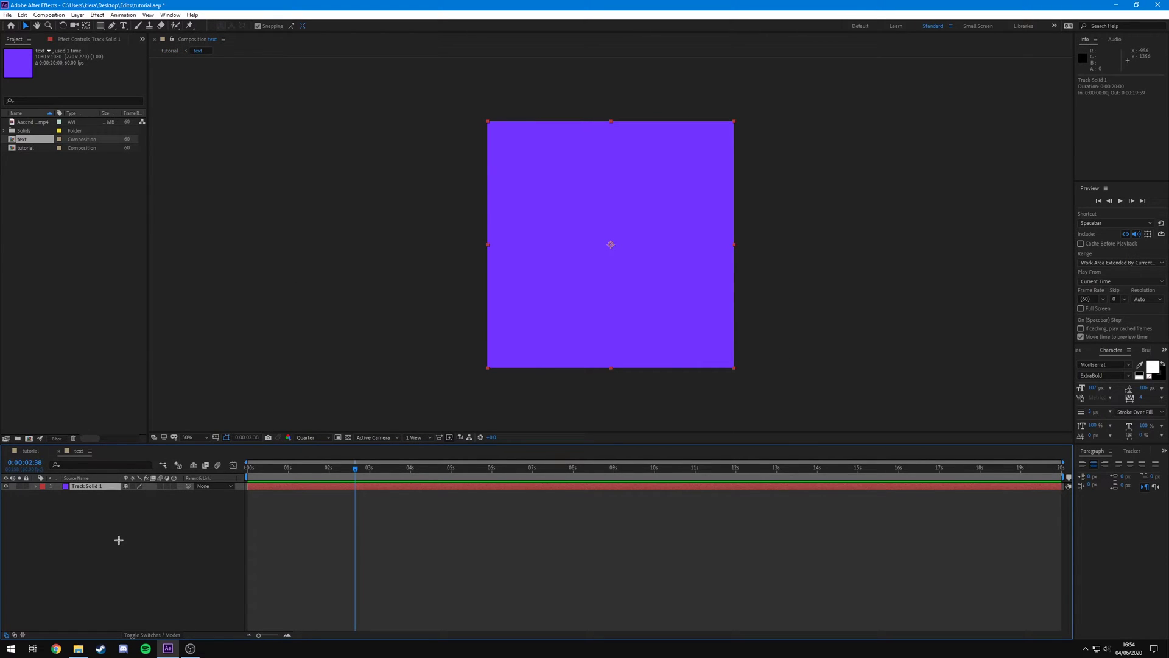
- Delete the purple solid from the text precomp and reopen it from the tutorial composition
{"action": "left_click", "coordinate": [116, 539]}
{"action": "left_click", "coordinate": [91, 487]}
{"action": "key", "text": "Delete"}
{"action": "left_click", "coordinate": [30, 450]}
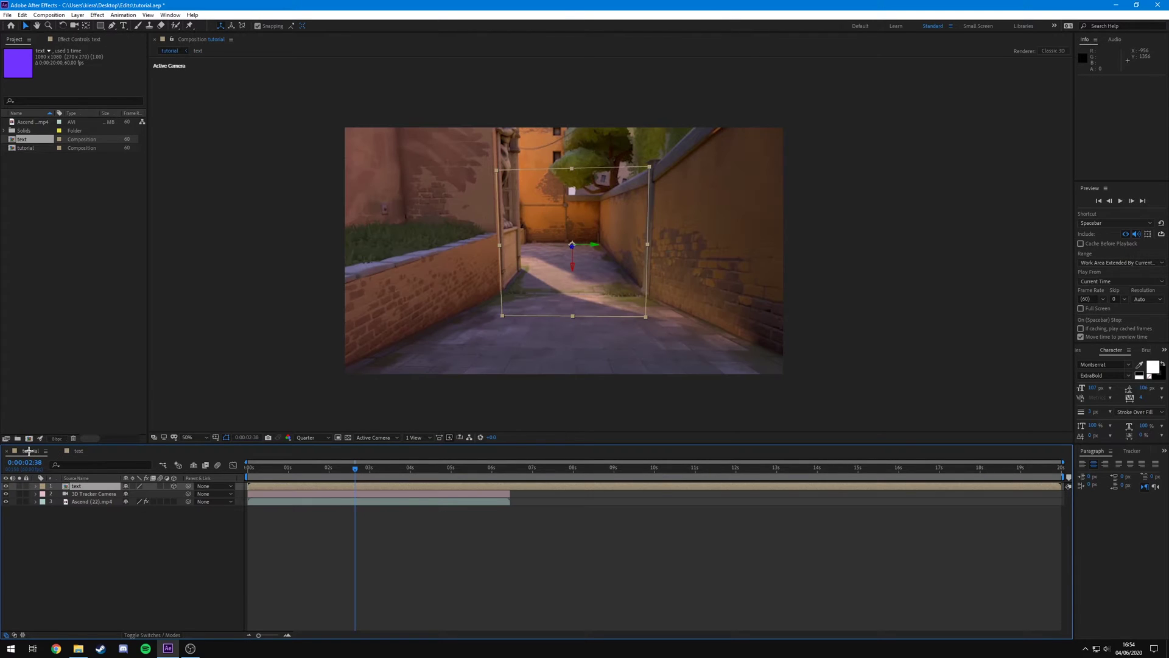
{"action": "key", "text": "period"}
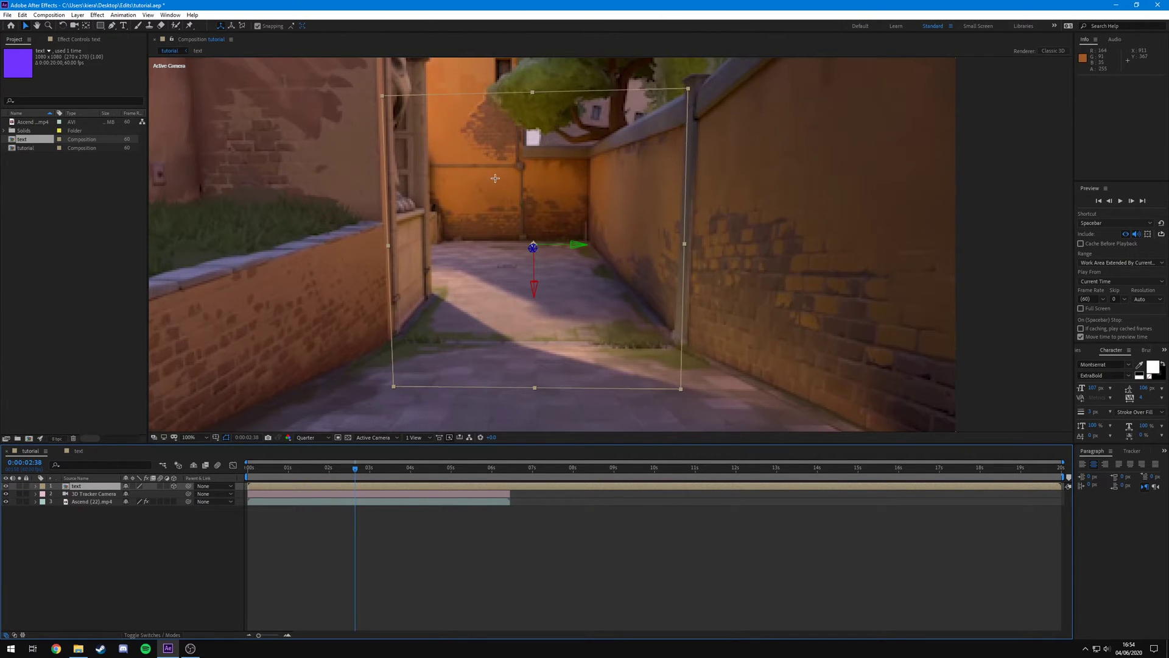
{"action": "key", "text": "comma"}
{"action": "left_click", "coordinate": [88, 517]}
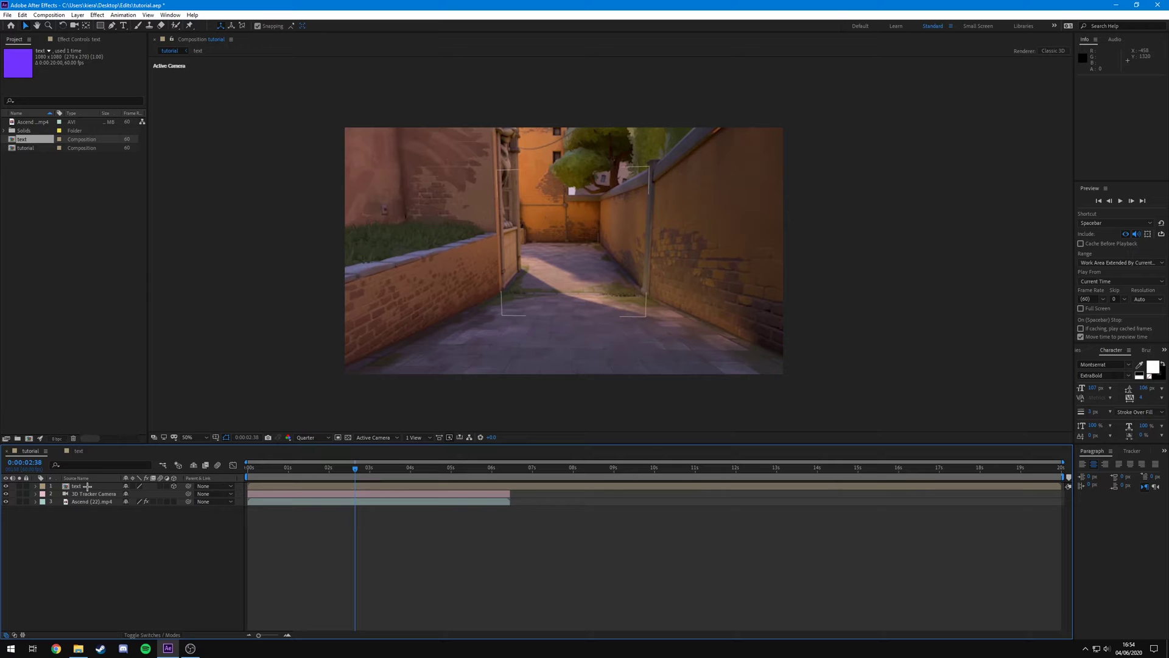
{"action": "double_click", "coordinate": [88, 486]}
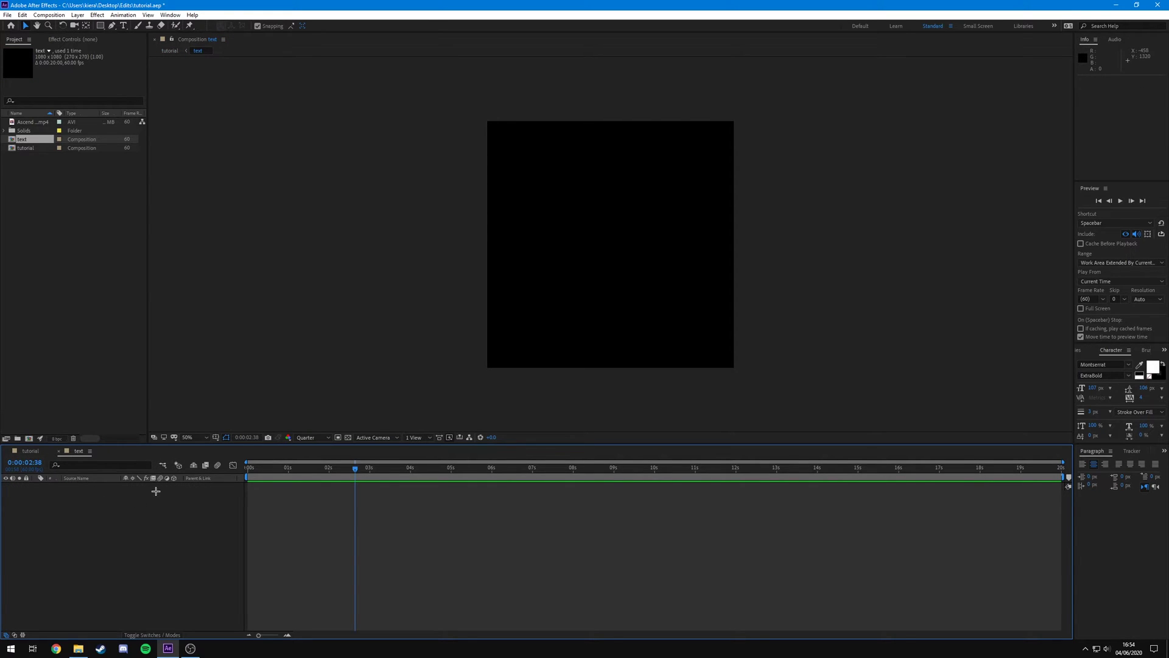
- Add a 165 px 'TUTORIAL' text layer and move its anchor point up to the text's centre
{"action": "right_click", "coordinate": [121, 505]}
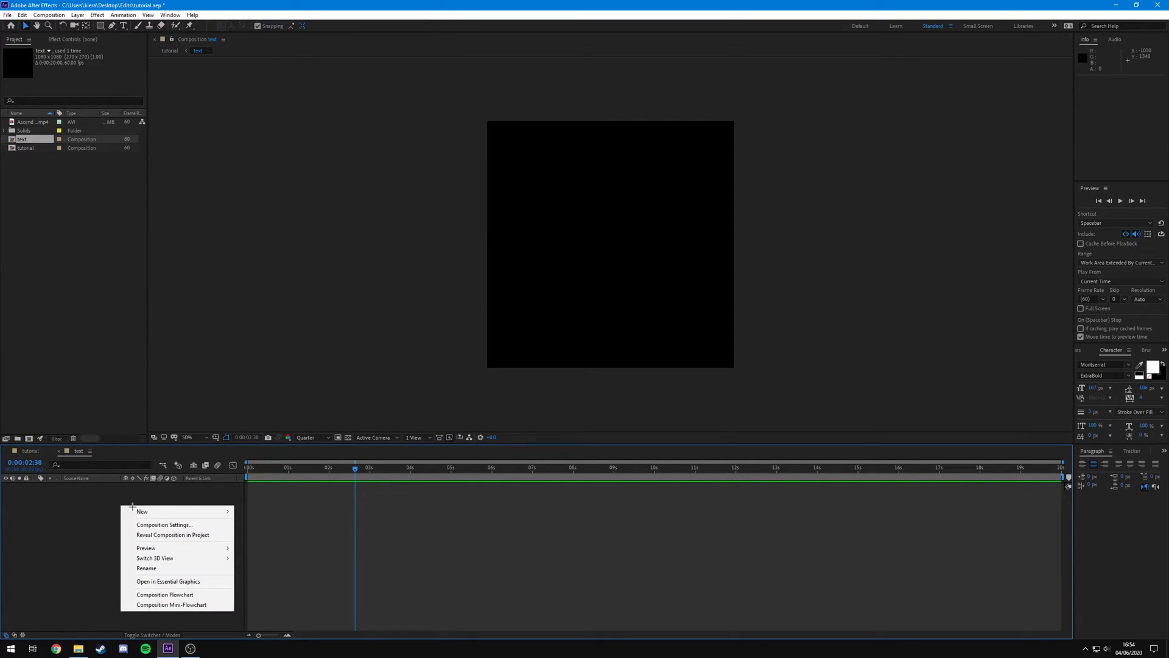
{"action": "left_click", "coordinate": [256, 523]}
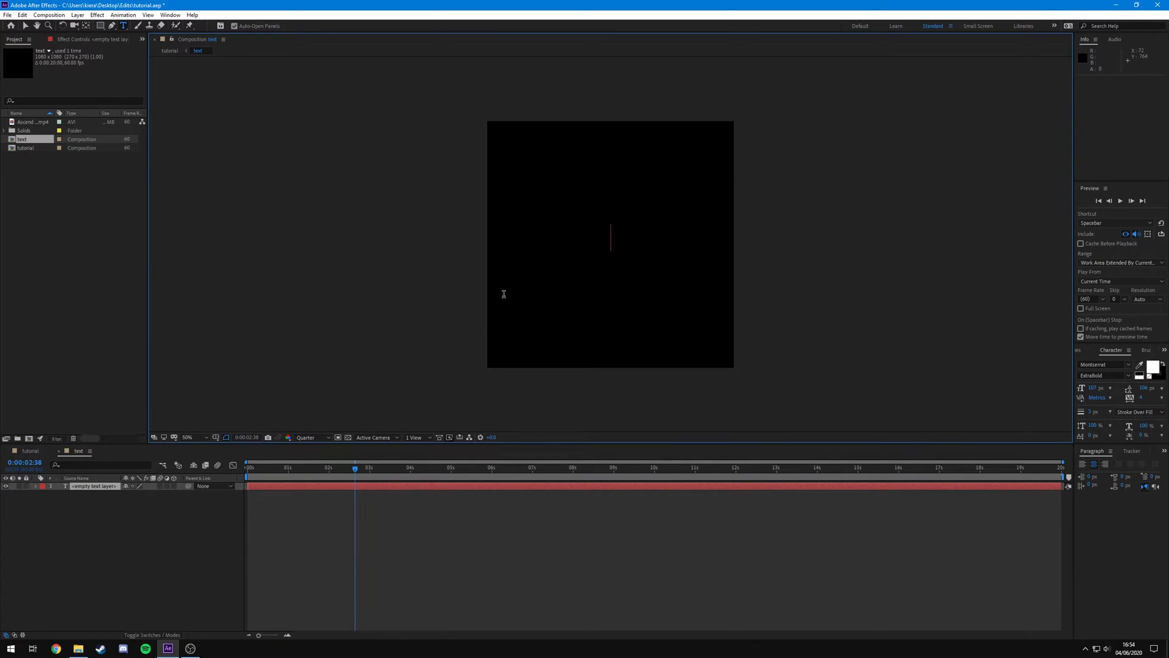
{"action": "type", "text": "TUTORIAL"}
{"action": "key", "text": "ctrl+a"}
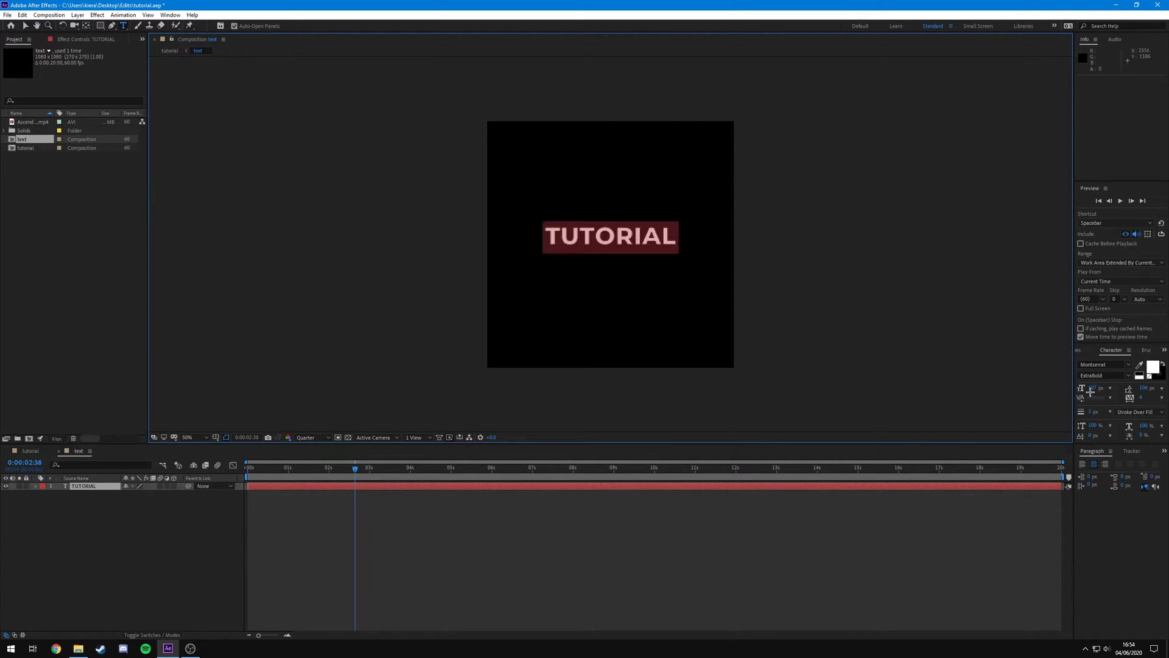
{"action": "left_click_drag", "start_coordinate": [1091, 391], "coordinate": [1119, 387]}
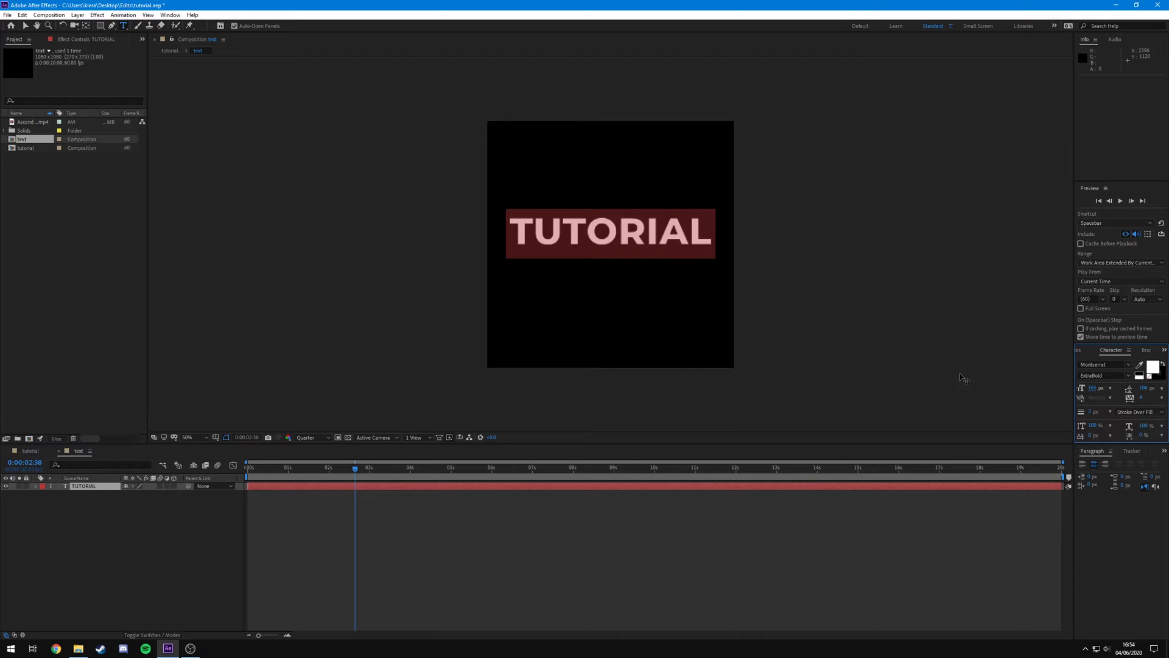
{"action": "left_click", "coordinate": [73, 209]}
{"action": "key", "text": "v"}
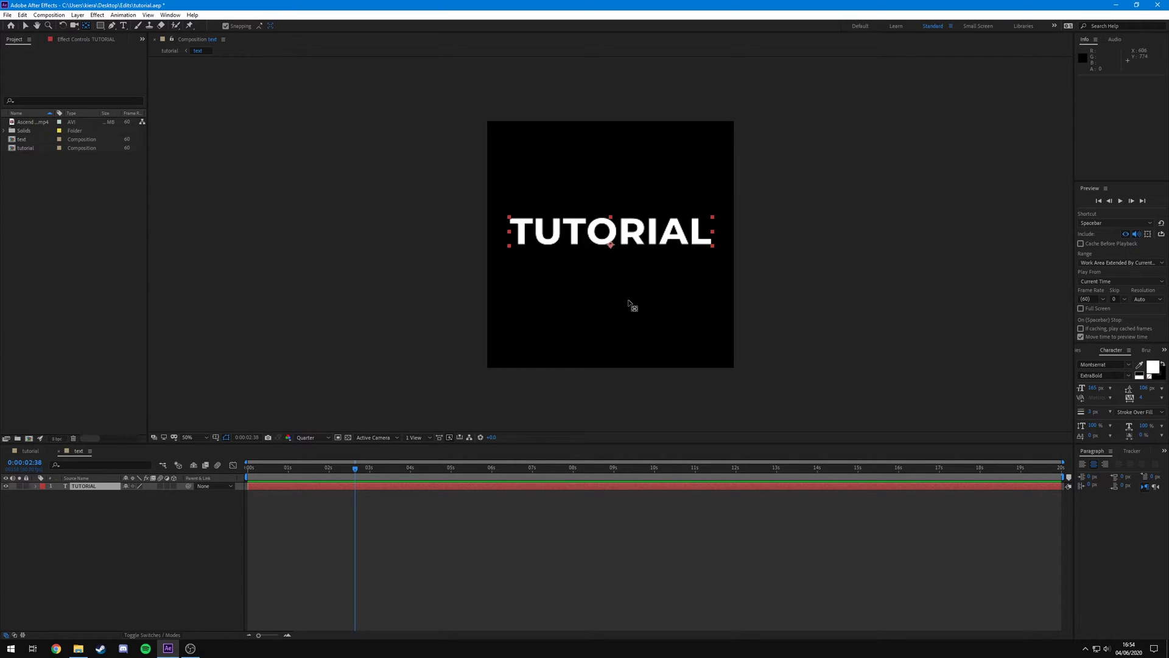
{"action": "left_click_drag", "start_coordinate": [612, 244], "coordinate": [609, 229]}
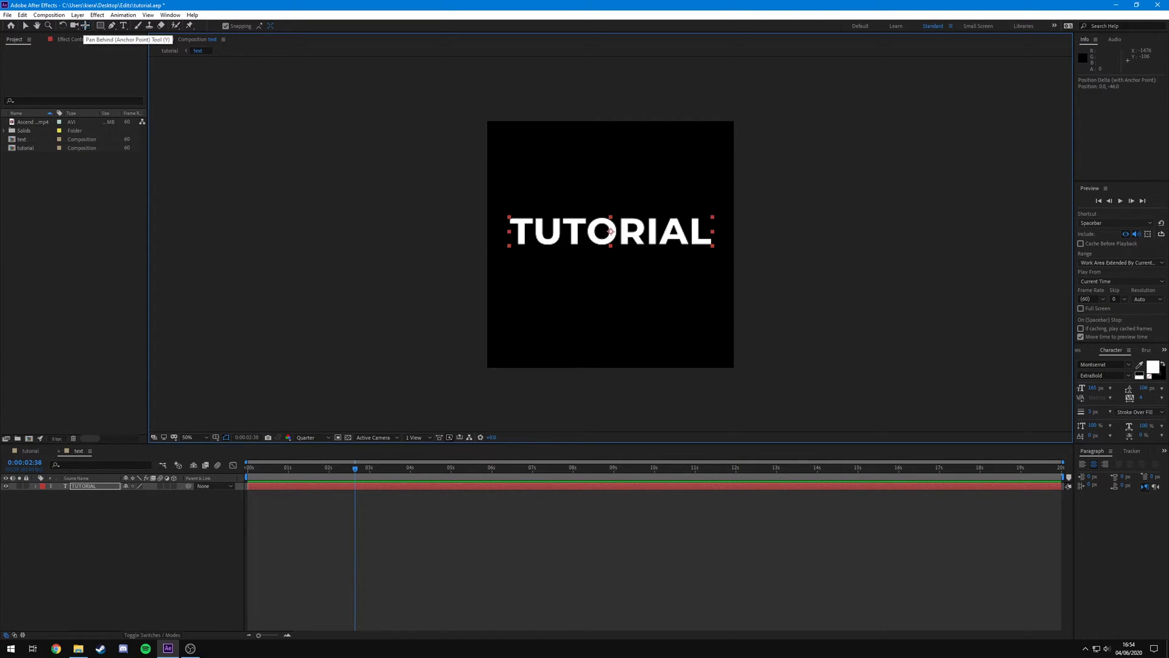
- Centre the TUTORIAL text in view within its precomp
{"action": "left_click", "coordinate": [84, 14]}
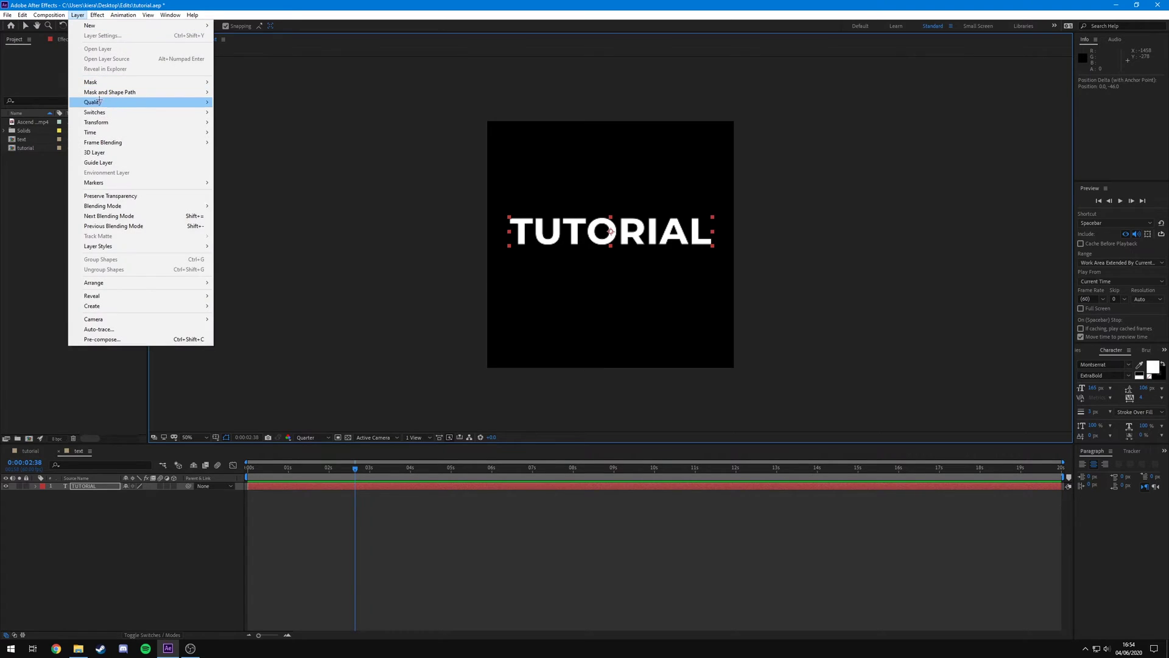
{"action": "mouse_move", "coordinate": [152, 122]}
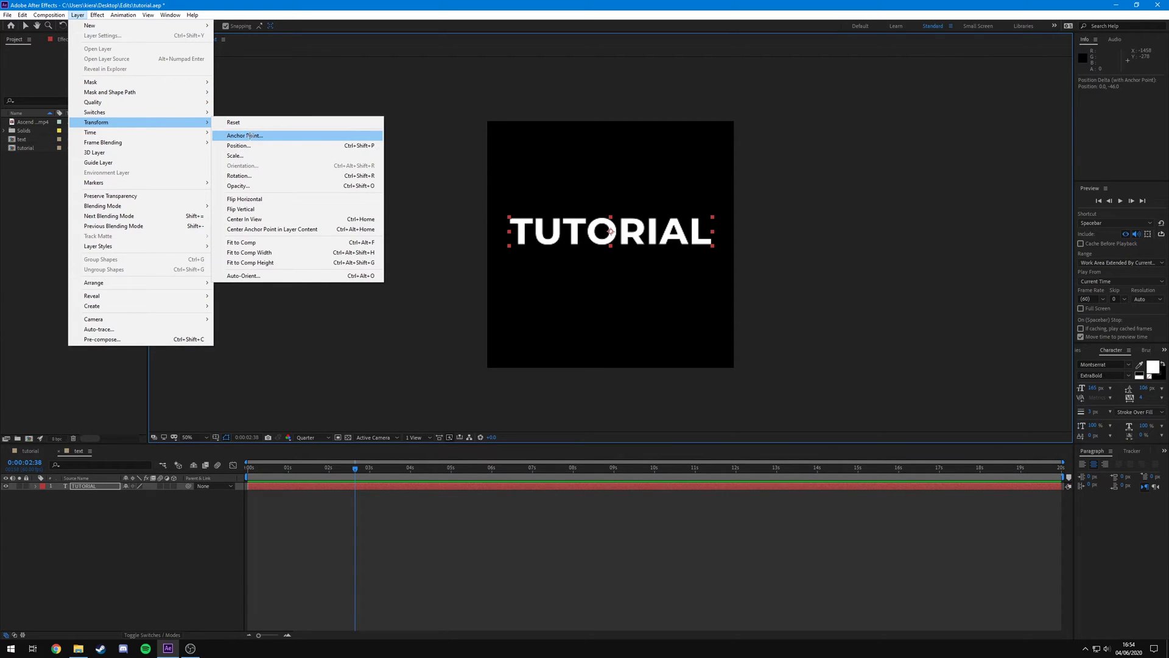
{"action": "left_click", "coordinate": [249, 219]}
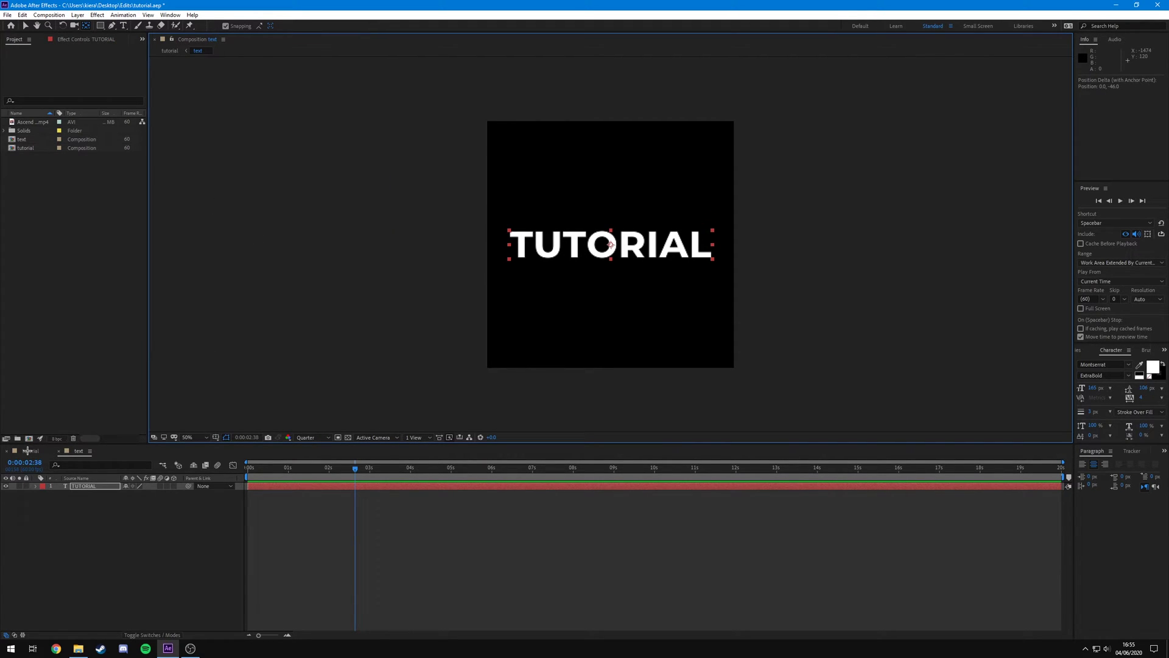
- In the tutorial comp, rotate the tracked text layer on Z to about -87° so it reads horizontally
{"action": "left_click", "coordinate": [27, 450]}
{"action": "left_click", "coordinate": [431, 592]}
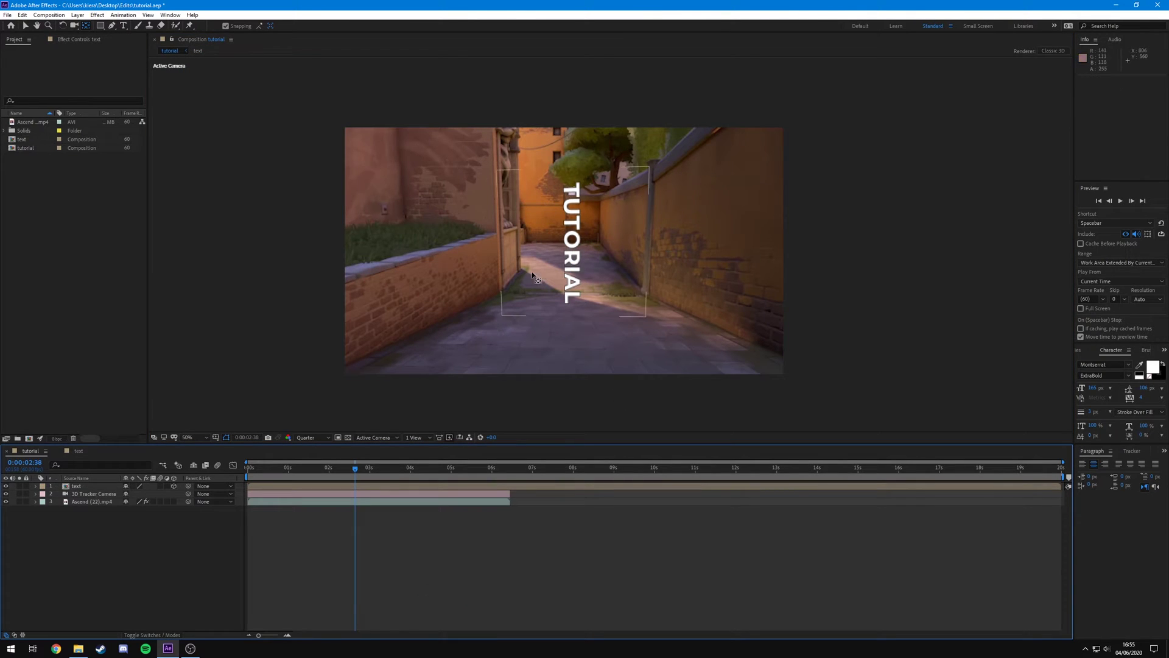
{"action": "key", "text": "slash"}
{"action": "key", "text": "v"}
{"action": "left_click", "coordinate": [46, 486]}
{"action": "left_click", "coordinate": [35, 486]}
{"action": "left_click", "coordinate": [44, 495]}
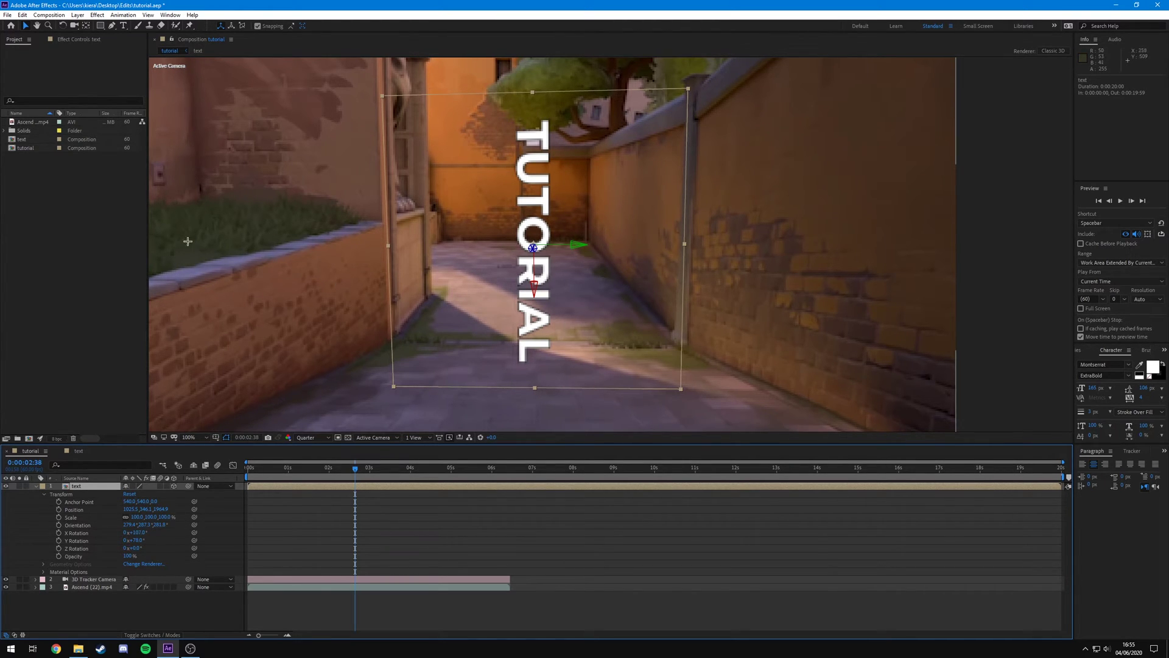
{"action": "left_click", "coordinate": [76, 451]}
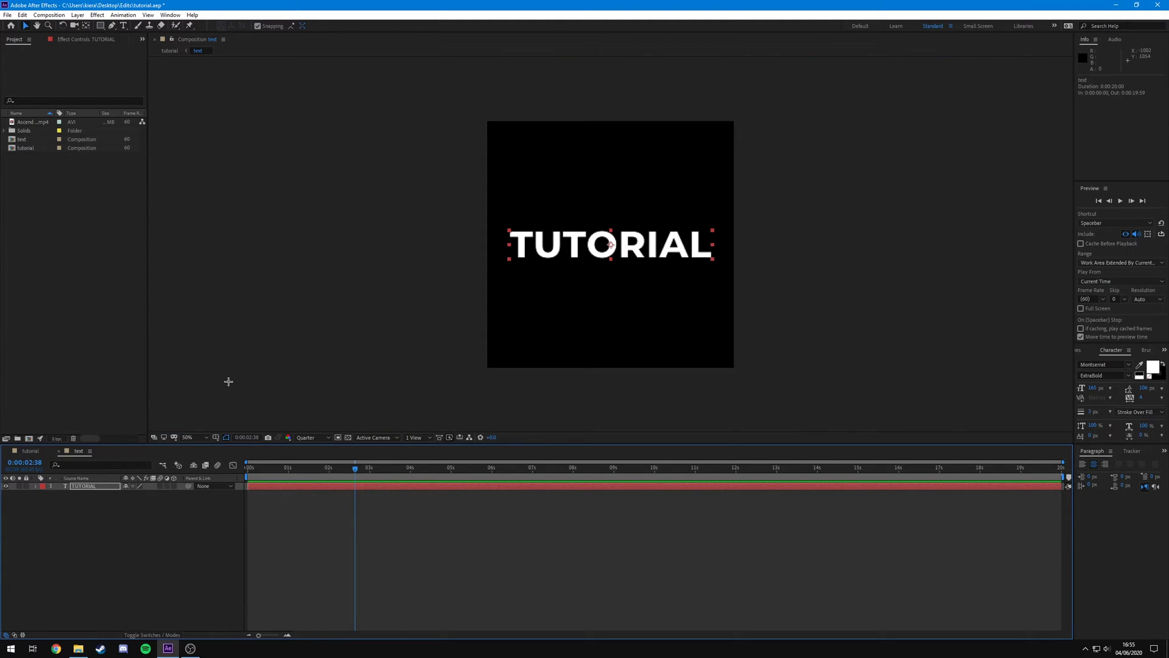
{"action": "left_click", "coordinate": [30, 451]}
{"action": "left_click", "coordinate": [91, 548]}
{"action": "left_click_drag", "start_coordinate": [136, 548], "coordinate": [92, 550]}
- Set the text layer's Z Rotation to exactly -90°
{"action": "left_click", "coordinate": [135, 548]}
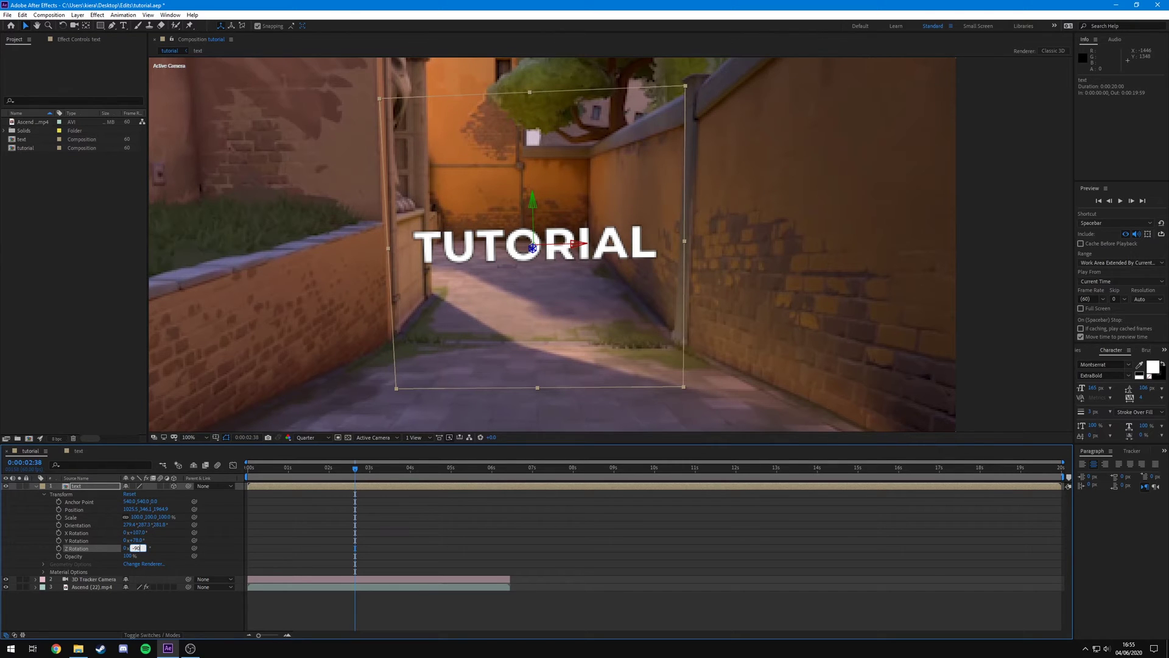
{"action": "type", "text": "-90"}
{"action": "key", "text": "Return"}
{"action": "key", "text": "F2"}
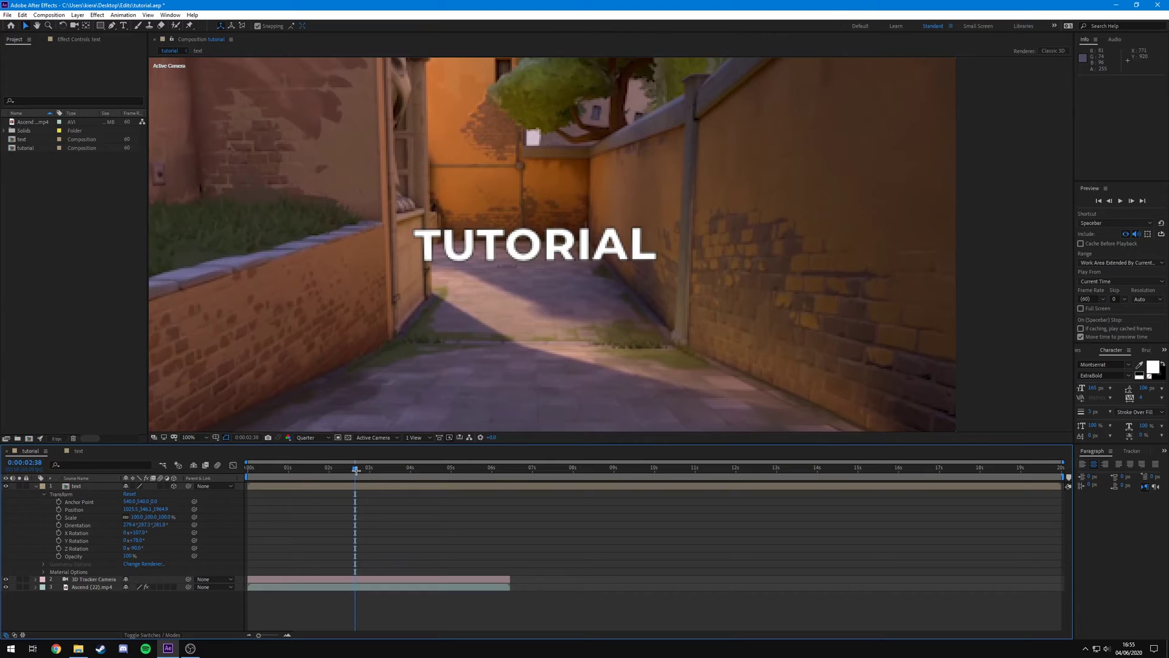
- Reposition the tracked text over the alley, checking its placement across several frames
{"action": "mouse_move", "coordinate": [356, 469]}
{"action": "left_mouse_down"}
{"action": "mouse_move", "coordinate": [274, 467]}
{"action": "mouse_move", "coordinate": [395, 464]}
{"action": "mouse_move", "coordinate": [292, 465]}
{"action": "mouse_move", "coordinate": [347, 464]}
{"action": "left_mouse_up"}
{"action": "left_click", "coordinate": [482, 282]}
{"action": "left_click_drag", "start_coordinate": [483, 282], "coordinate": [482, 227]}
{"action": "scroll", "coordinate": [483, 227], "scroll_direction": "down", "scroll_amount": 2}
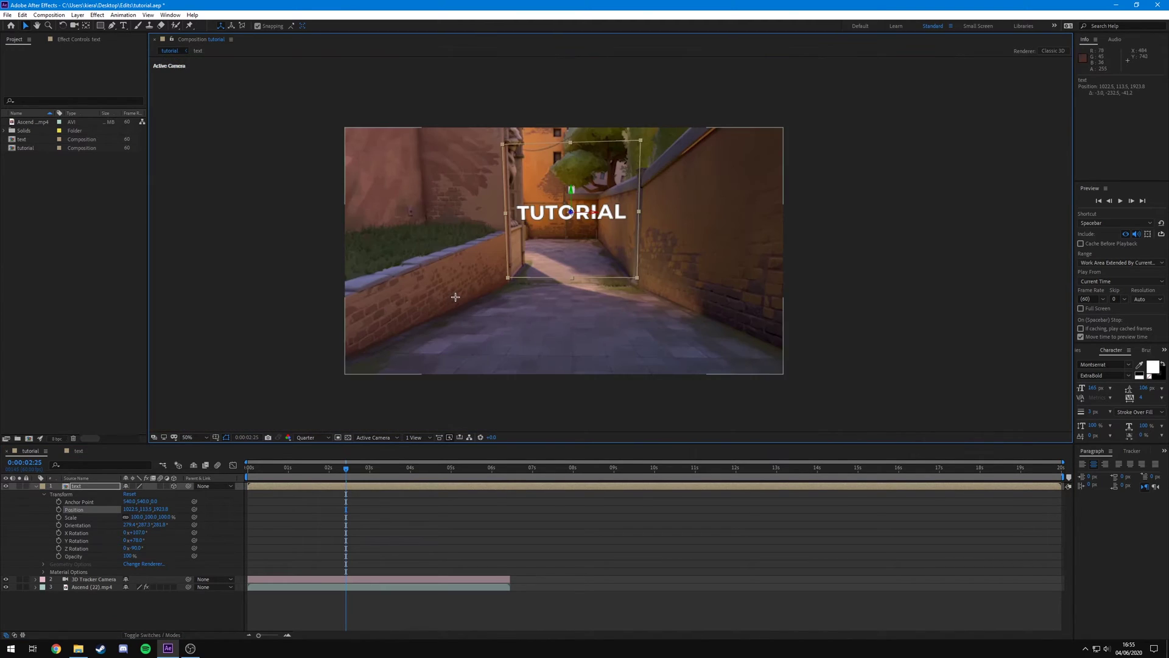
{"action": "left_click_drag", "start_coordinate": [346, 466], "coordinate": [408, 464]}
{"action": "left_click_drag", "start_coordinate": [591, 166], "coordinate": [594, 238]}
{"action": "key", "text": "Page_Down"}
{"action": "key", "text": "Page_Down"}
{"action": "key", "text": "Page_Down"}
{"action": "key", "text": "Page_Down"}
{"action": "key", "text": "Page_Down"}
{"action": "key", "text": "Page_Down"}
{"action": "key", "text": "Page_Down"}
{"action": "key", "text": "Page_Down"}
{"action": "key", "text": "Page_Down"}
{"action": "key", "text": "Page_Down"}
{"action": "key", "text": "Page_Down"}
{"action": "key", "text": "Page_Down"}
{"action": "key", "text": "Page_Down"}
{"action": "key", "text": "Page_Down"}
{"action": "key", "text": "Page_Down"}
{"action": "key", "text": "Page_Down"}
{"action": "key", "text": "Page_Down"}
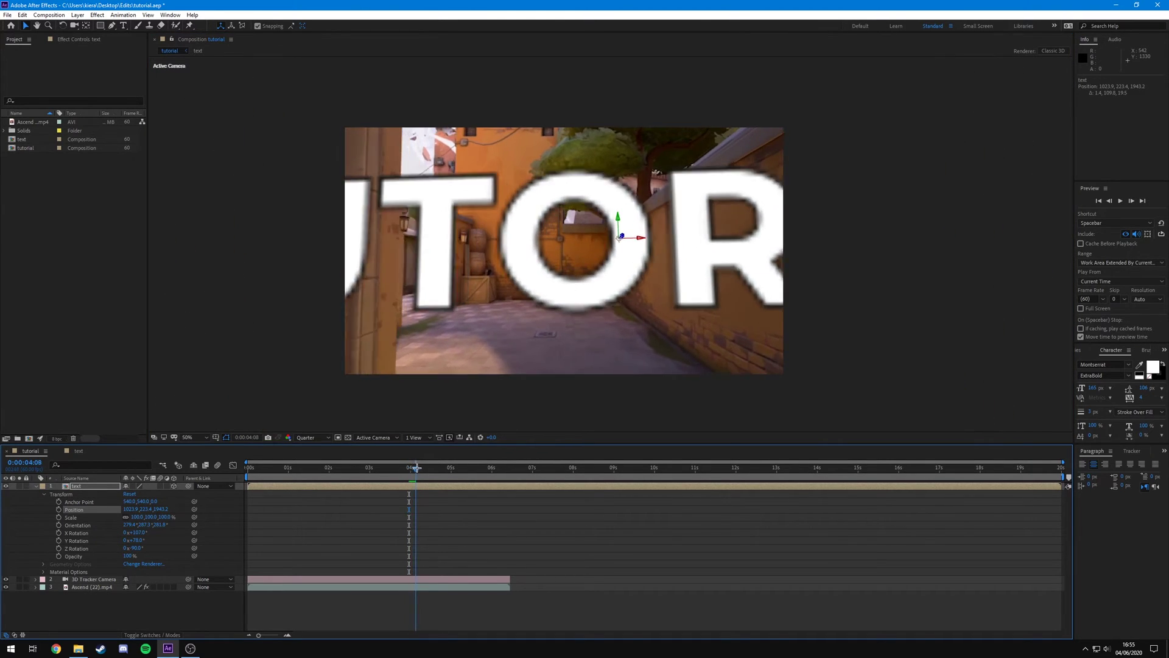
{"action": "left_click_drag", "start_coordinate": [678, 200], "coordinate": [704, 257]}
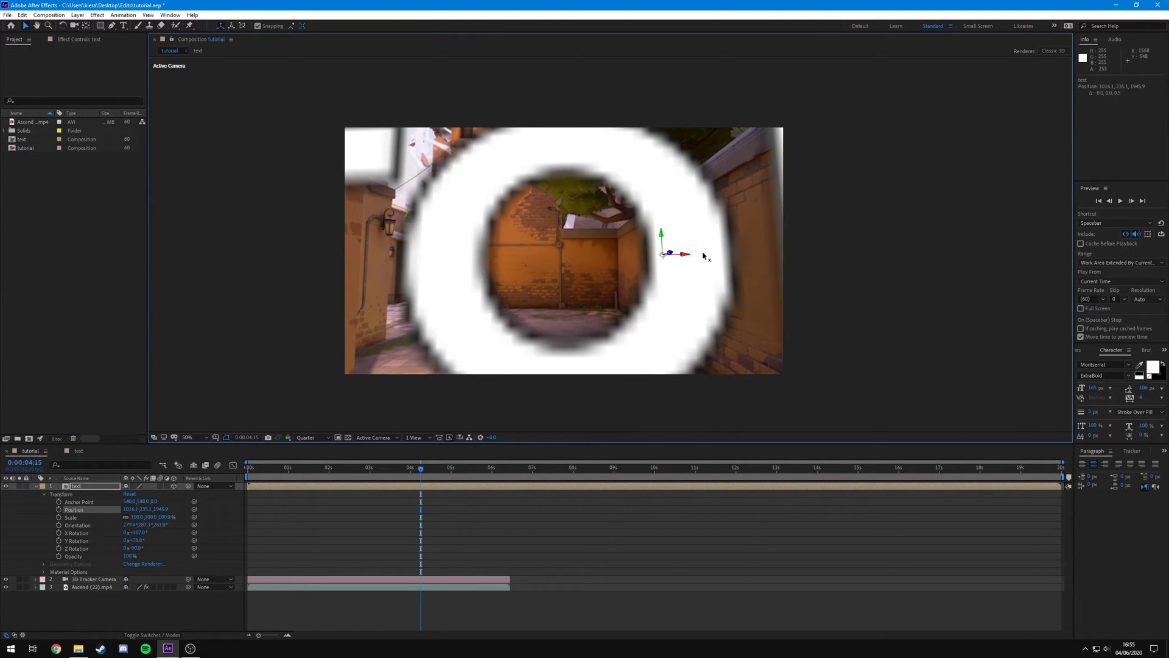
{"action": "left_click_drag", "start_coordinate": [422, 467], "coordinate": [386, 478]}
- Set the preview resolution to Full and check the tracking at a later frame
{"action": "left_click", "coordinate": [311, 437]}
{"action": "left_click", "coordinate": [309, 457]}
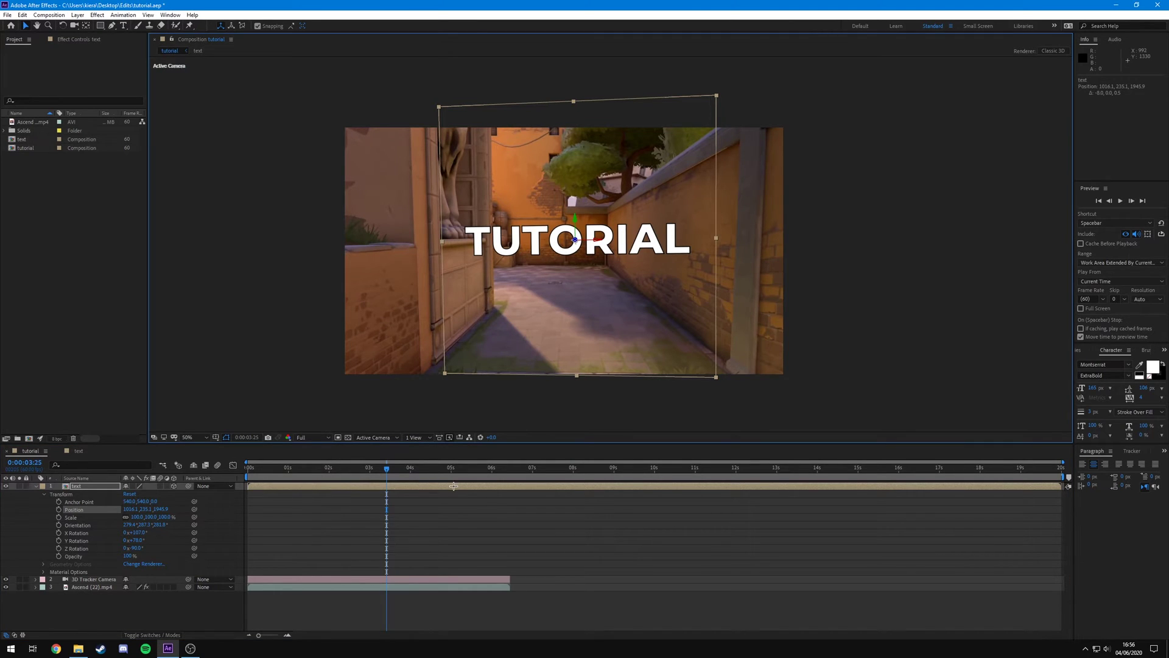
{"action": "left_click_drag", "start_coordinate": [386, 468], "coordinate": [421, 468]}
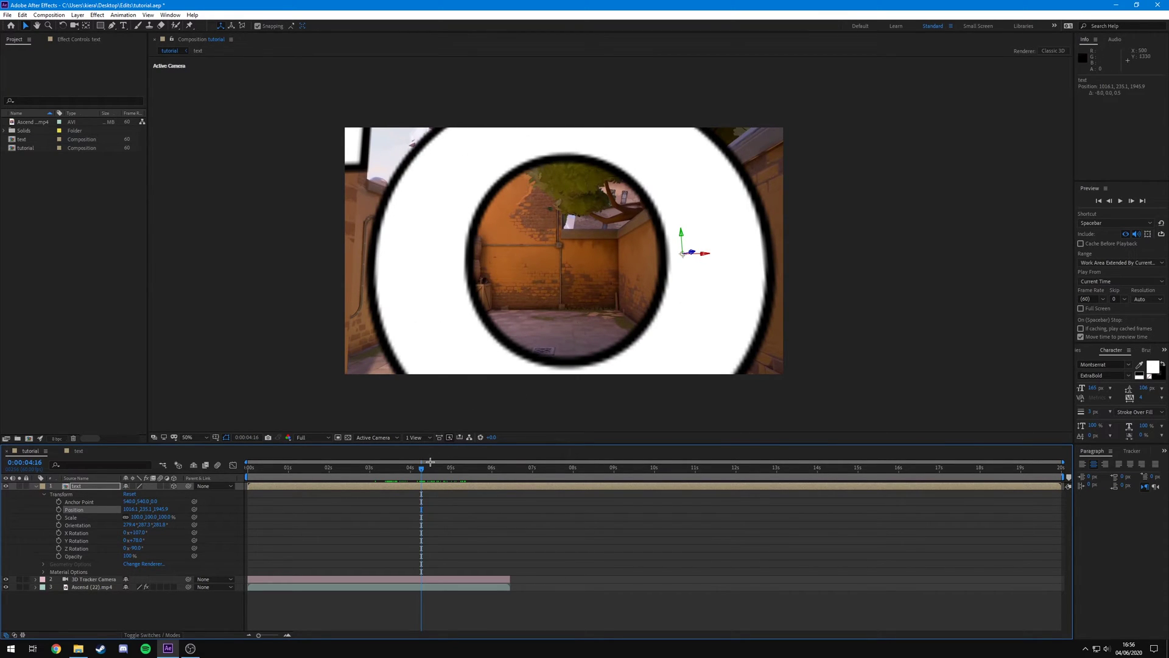
{"action": "left_click_drag", "start_coordinate": [421, 468], "coordinate": [393, 468]}
- Open Composition Settings for the text precomp from the Project panel
{"action": "left_click", "coordinate": [94, 485]}
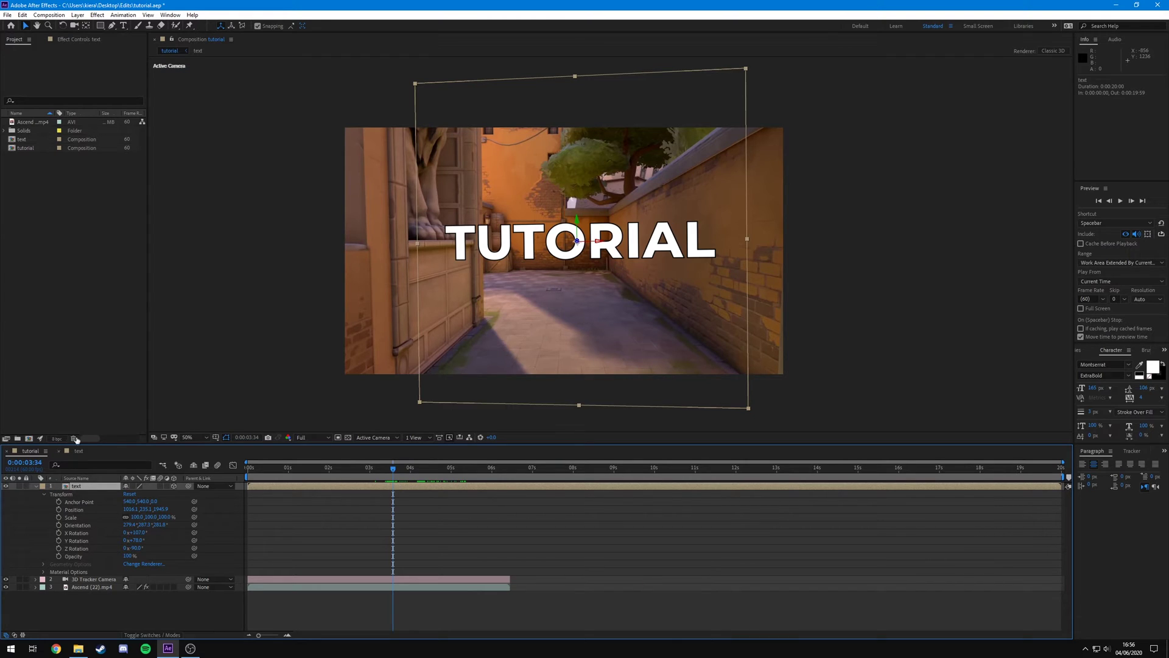
{"action": "left_click", "coordinate": [25, 139]}
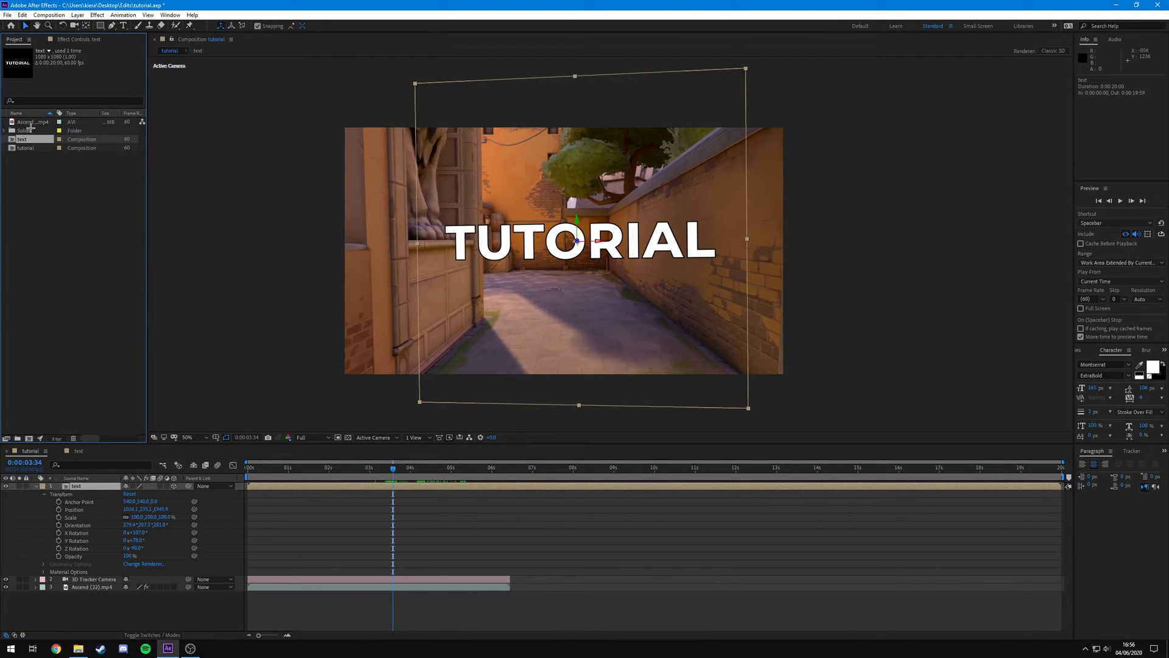
{"action": "right_click", "coordinate": [31, 142]}
{"action": "left_click", "coordinate": [55, 149]}
- Resize the text precomp to 2560 × 2560 pixels
{"action": "key", "text": "Tab"}
{"action": "type", "text": "25"}
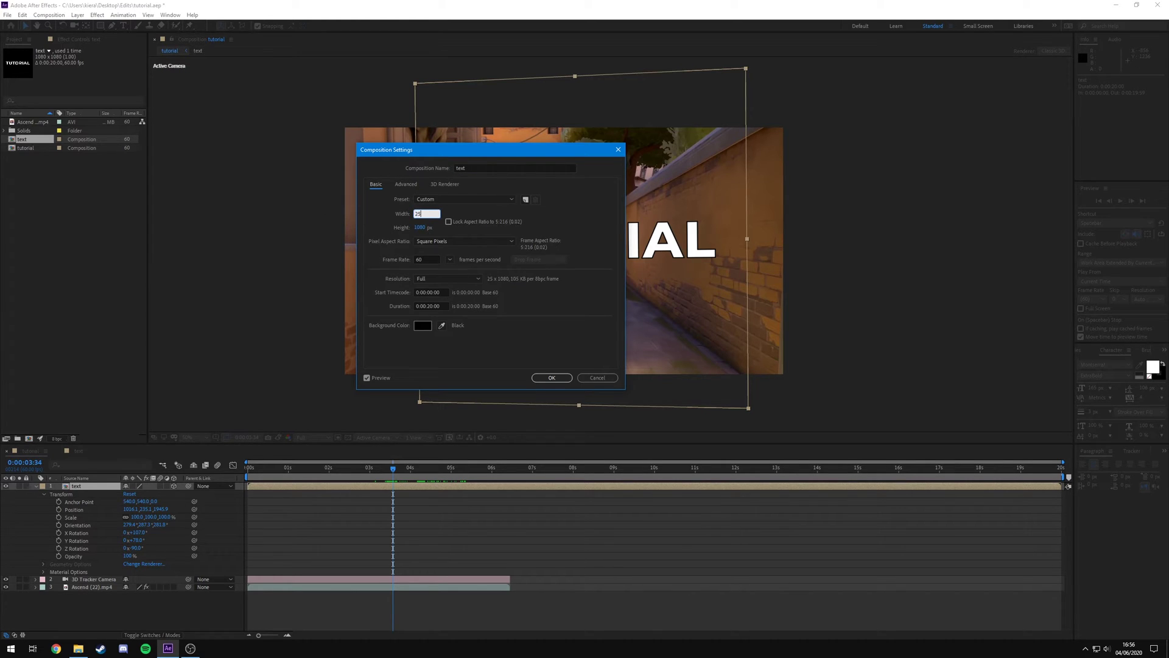
{"action": "key", "text": "Tab"}
{"action": "type", "text": "2650"}
{"action": "key", "text": "BackSpace"}
{"action": "key", "text": "BackSpace"}
{"action": "key", "text": "BackSpace"}
{"action": "type", "text": "560"}
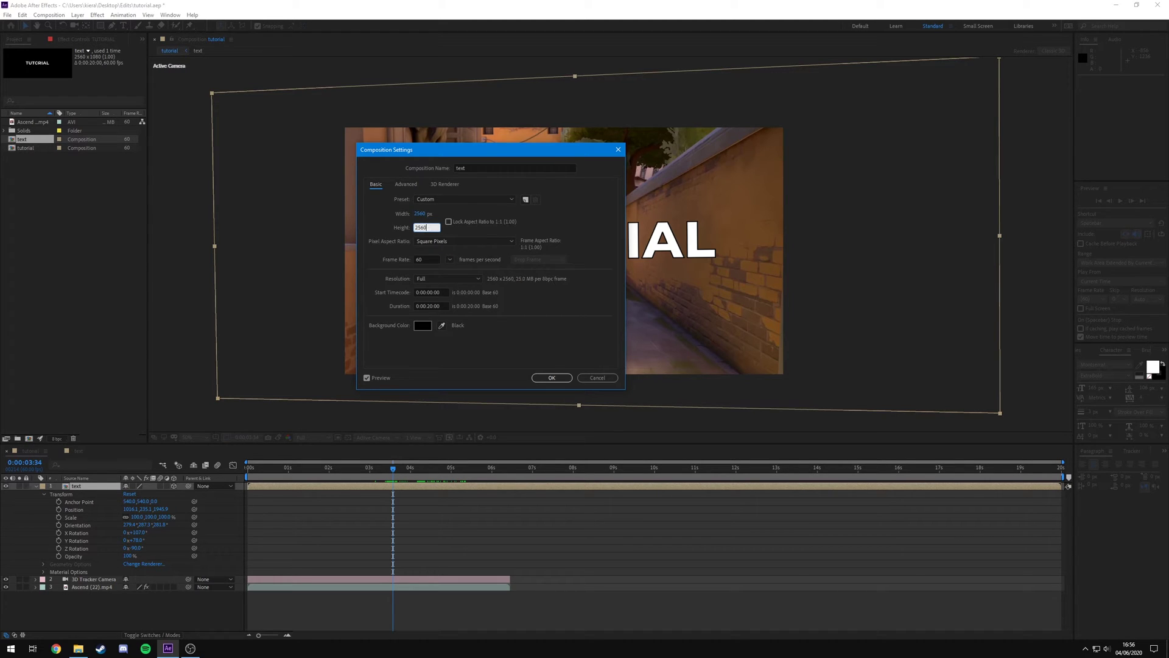
{"action": "left_click", "coordinate": [552, 378]}
- Scale the tracked text layer down to 30% to compensate for the larger comp
{"action": "key", "text": "comma"}
{"action": "key", "text": "comma"}
{"action": "key", "text": "comma"}
{"action": "key", "text": "comma"}
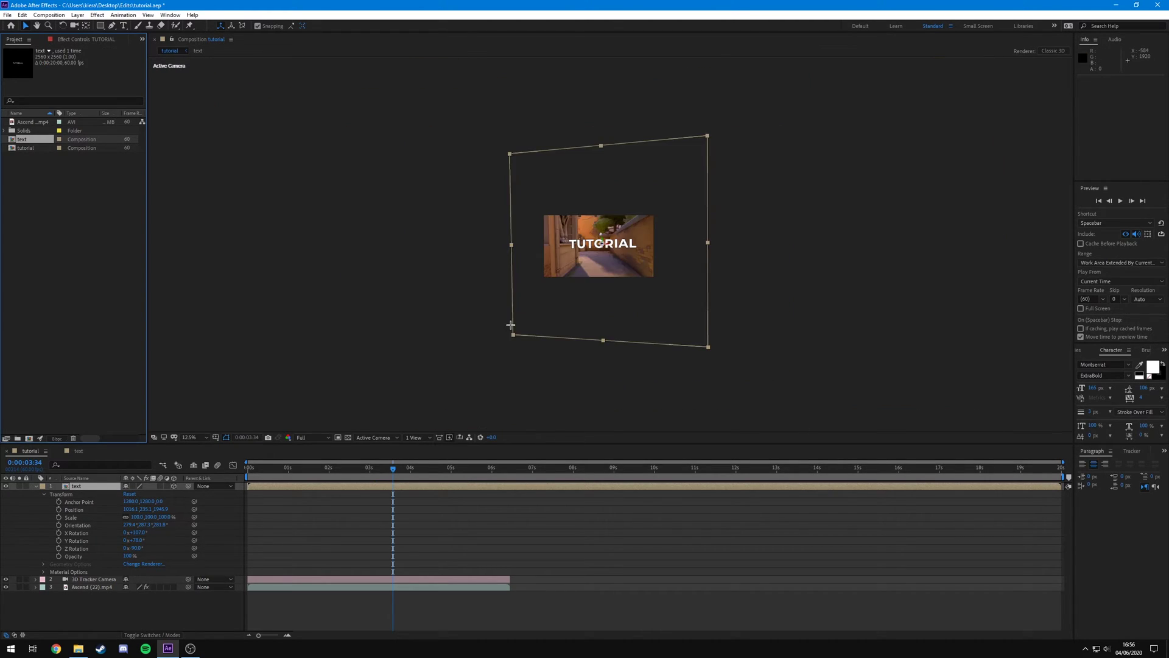
{"action": "key", "text": "period"}
{"action": "key", "text": "period"}
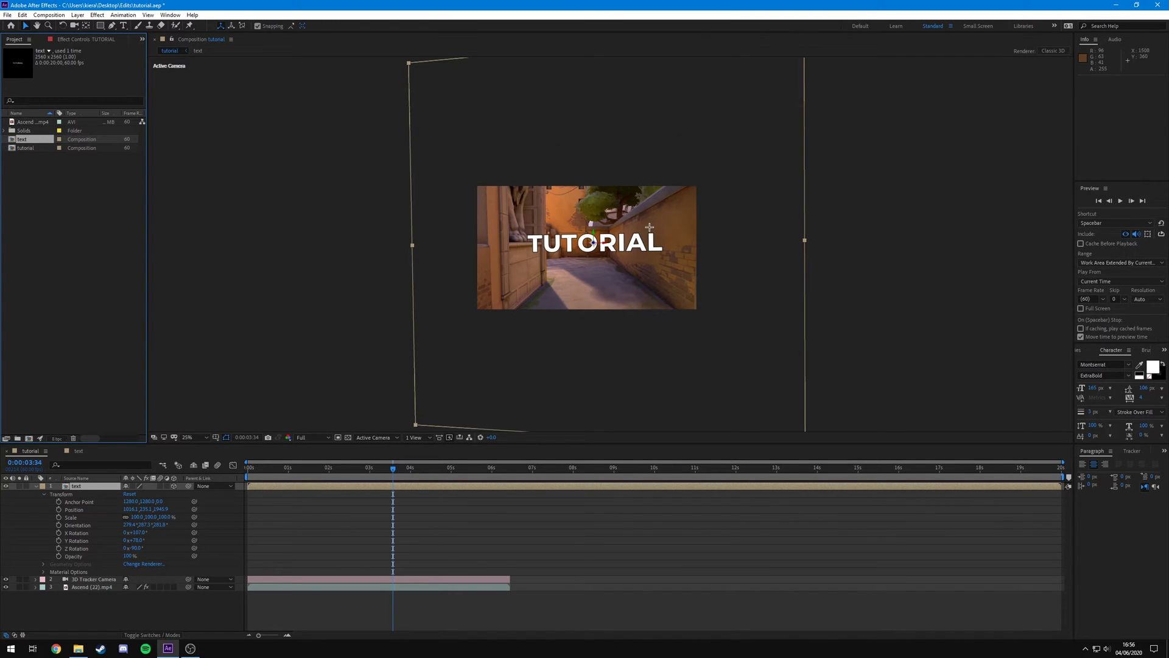
{"action": "left_click_drag", "start_coordinate": [151, 519], "coordinate": [119, 520]}
{"action": "key", "text": "F2"}
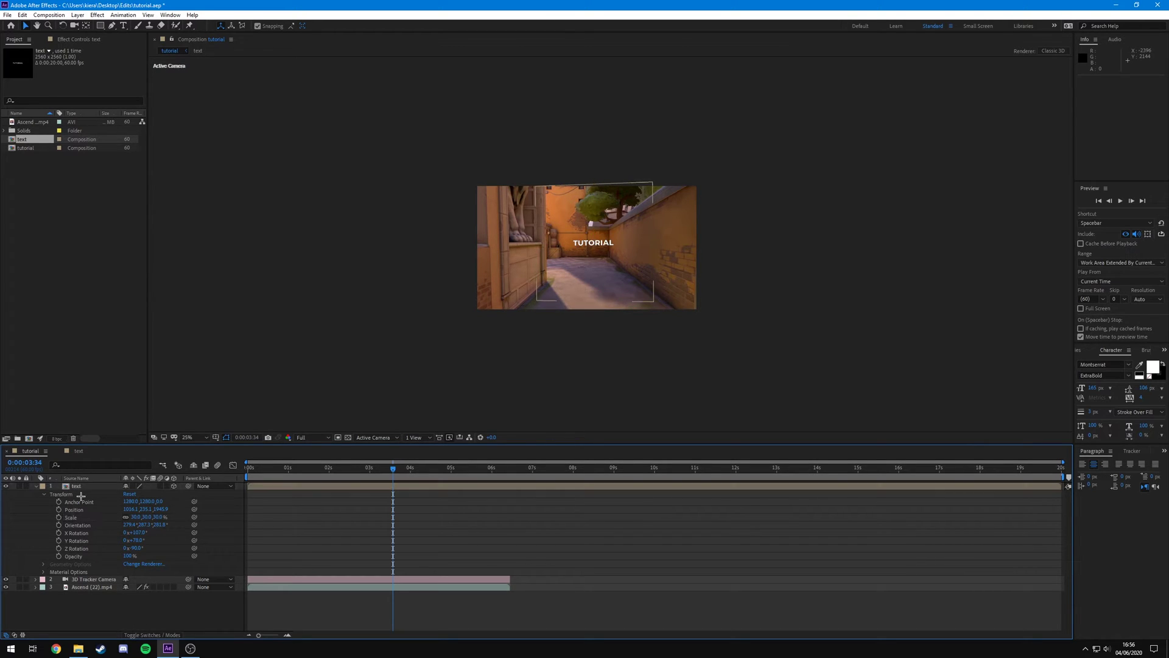
- In the text precomp, try enlarging TUTORIAL's font size and scale, undoing both changes
{"action": "double_click", "coordinate": [83, 485]}
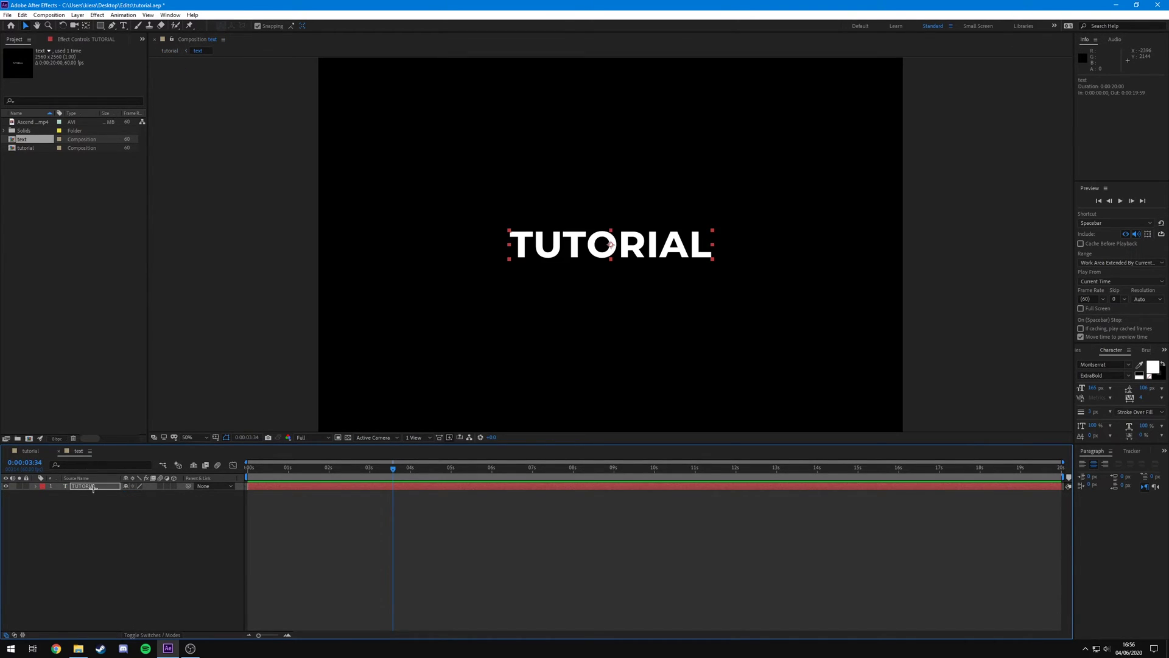
{"action": "double_click", "coordinate": [587, 247]}
{"action": "left_click_drag", "start_coordinate": [1094, 387], "coordinate": [1164, 395]}
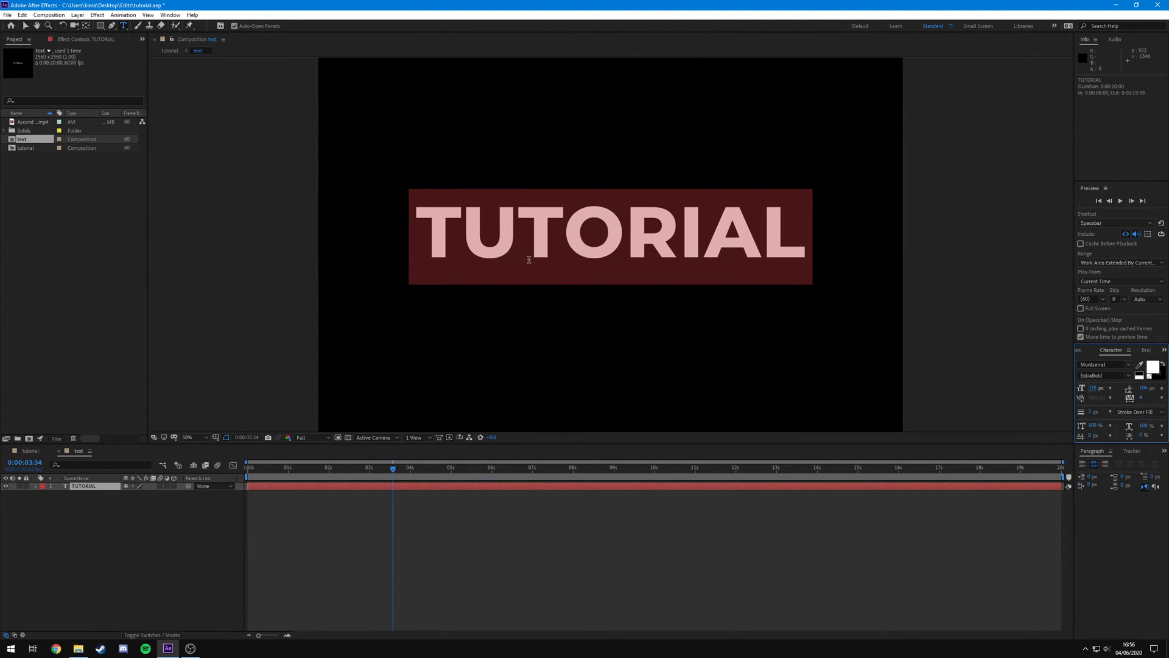
{"action": "key", "text": "ctrl+z"}
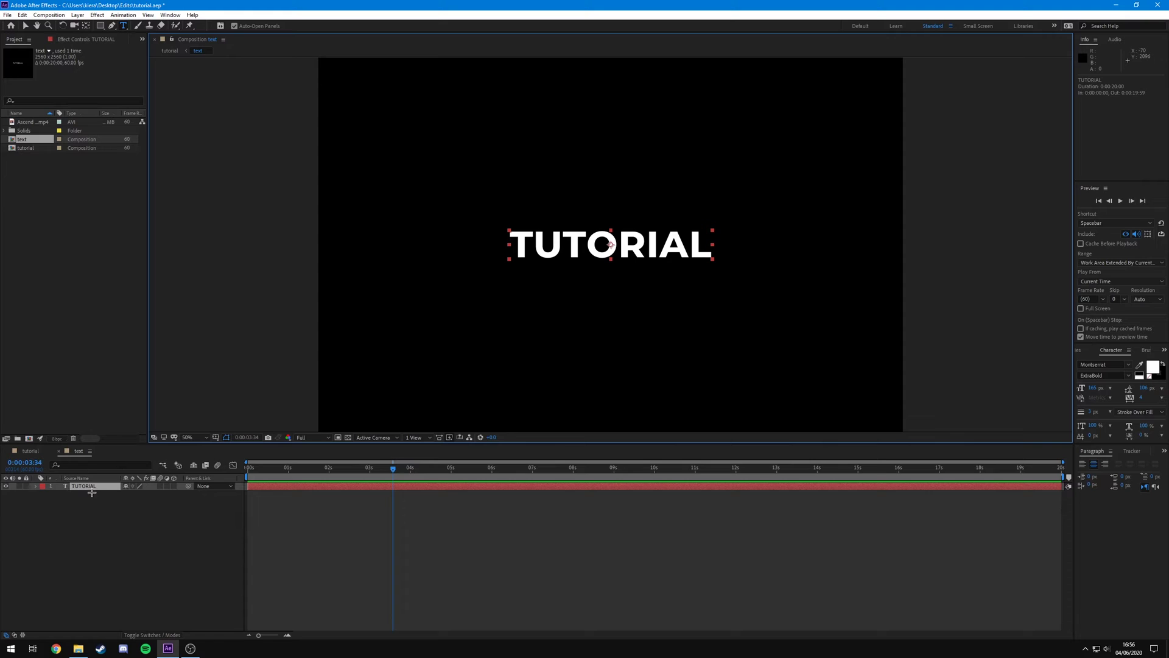
{"action": "left_click", "coordinate": [89, 481]}
{"action": "key", "text": "s"}
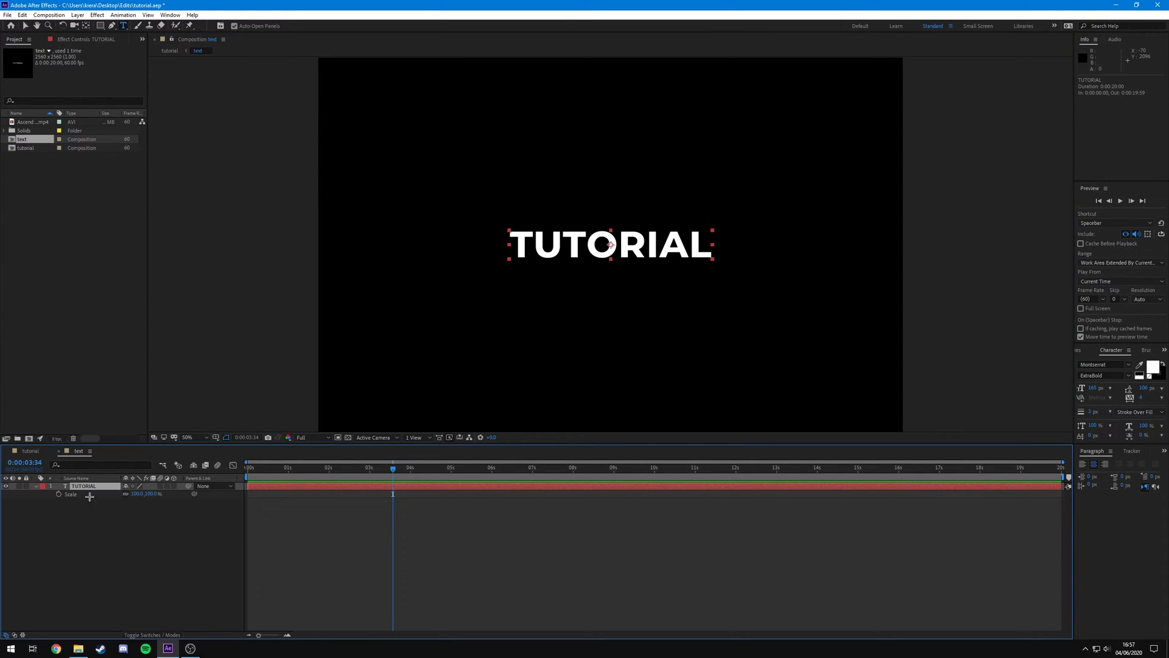
{"action": "left_click_drag", "start_coordinate": [150, 497], "coordinate": [220, 500]}
{"action": "key", "text": "ctrl+z"}
- Enlarge the TUTORIAL font to about 453 px, then return to the tutorial comp
{"action": "left_click", "coordinate": [123, 26]}
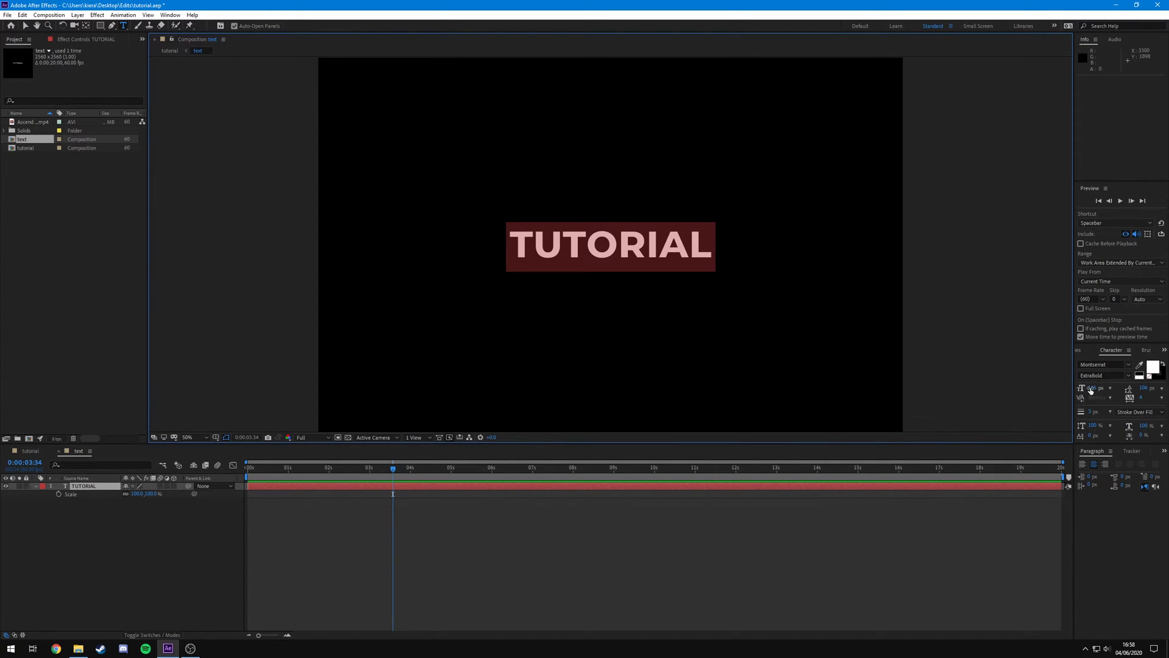
{"action": "left_click_drag", "start_coordinate": [1091, 391], "coordinate": [1166, 384]}
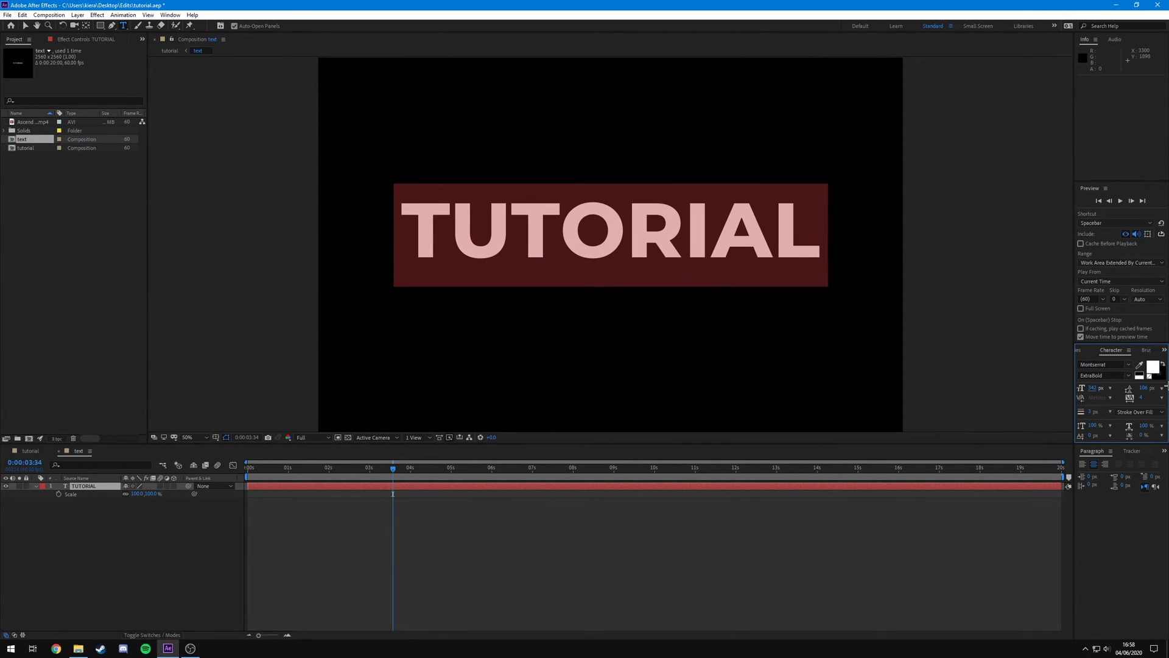
{"action": "left_click_drag", "start_coordinate": [1093, 389], "coordinate": [1140, 383]}
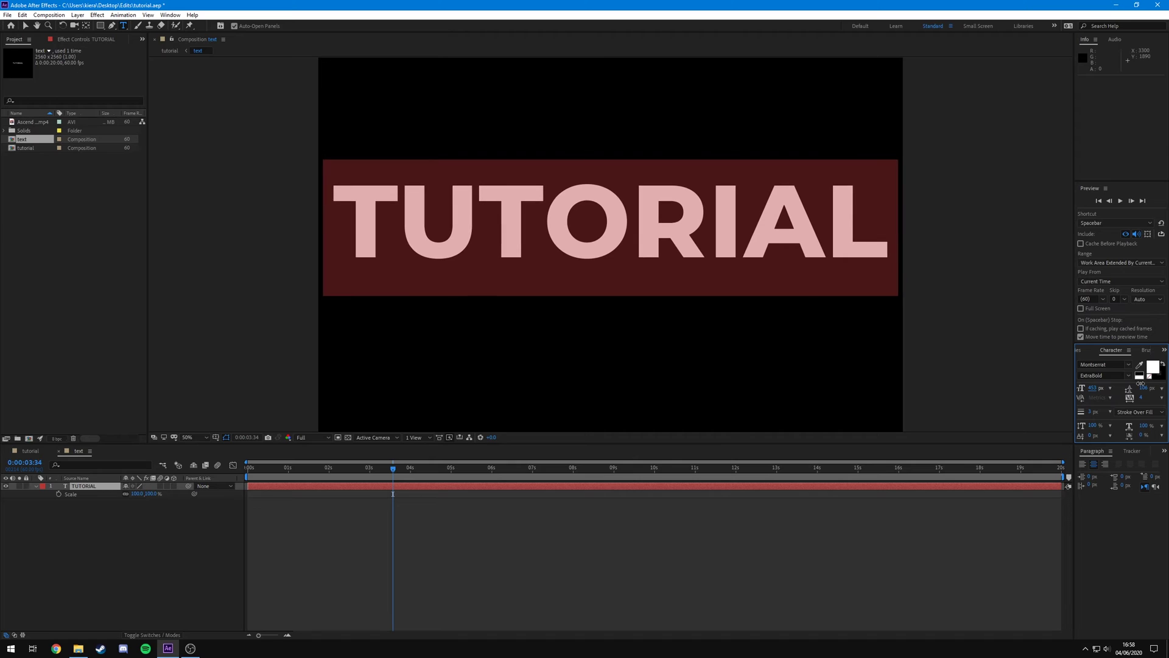
{"action": "left_click", "coordinate": [851, 549]}
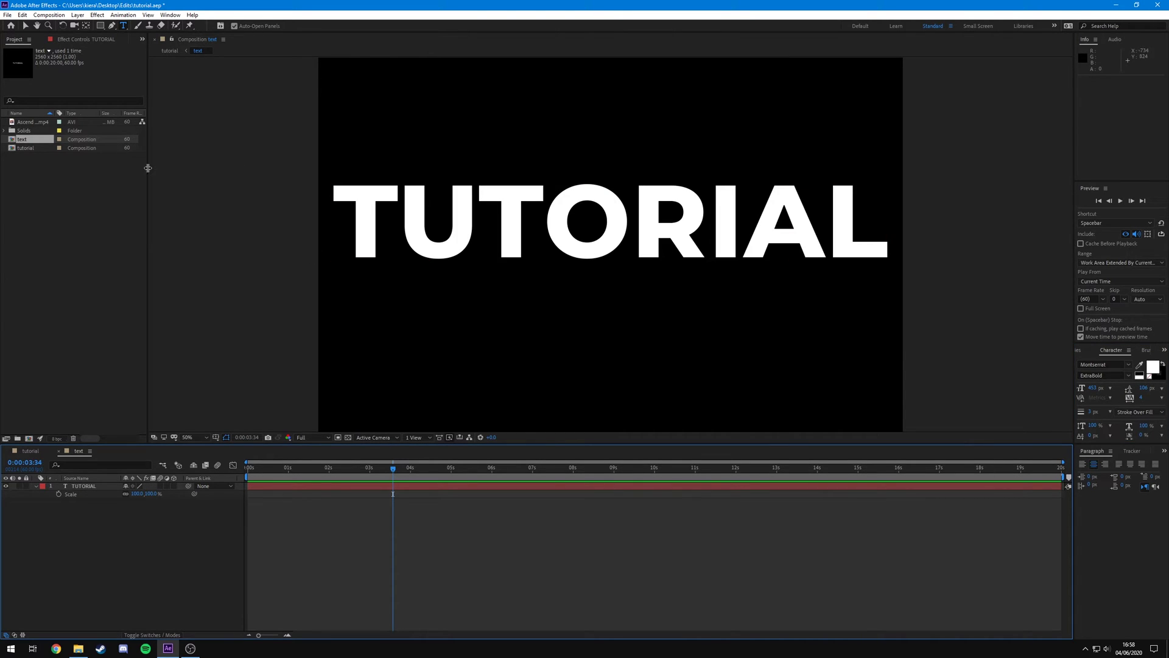
{"action": "left_click", "coordinate": [35, 450]}
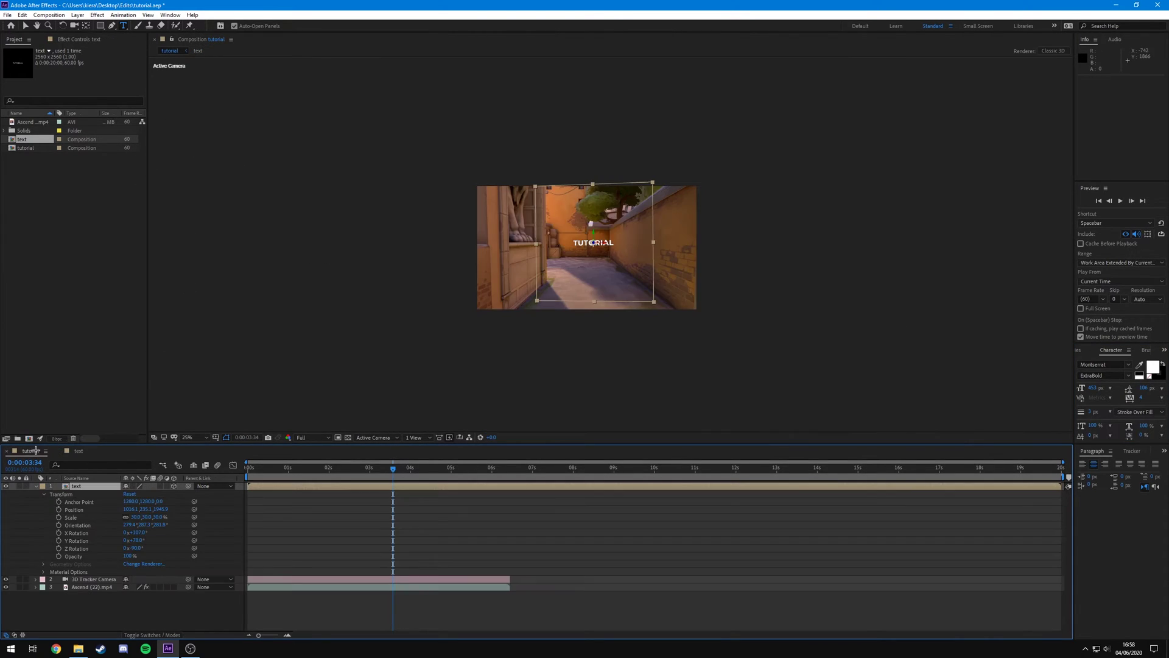
- Centre the TUTORIAL layer's anchor point in its letters using Center Anchor Point in Layer Content
{"action": "scroll", "coordinate": [582, 271], "scroll_direction": "up", "scroll_amount": 2}
{"action": "scroll", "coordinate": [583, 262], "scroll_direction": "up", "scroll_amount": 2}
{"action": "scroll", "coordinate": [584, 254], "scroll_direction": "down", "scroll_amount": 2}
{"action": "left_click_drag", "start_coordinate": [394, 469], "coordinate": [420, 472]}
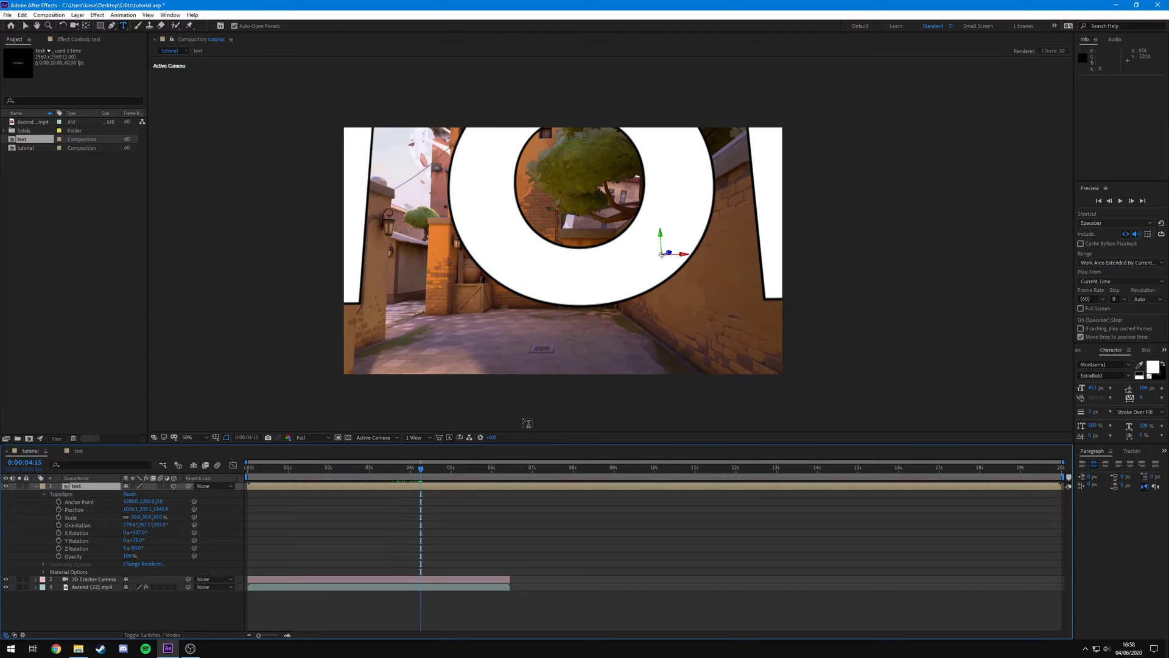
{"action": "left_click", "coordinate": [67, 452]}
{"action": "left_click", "coordinate": [638, 243]}
{"action": "left_click", "coordinate": [25, 25]}
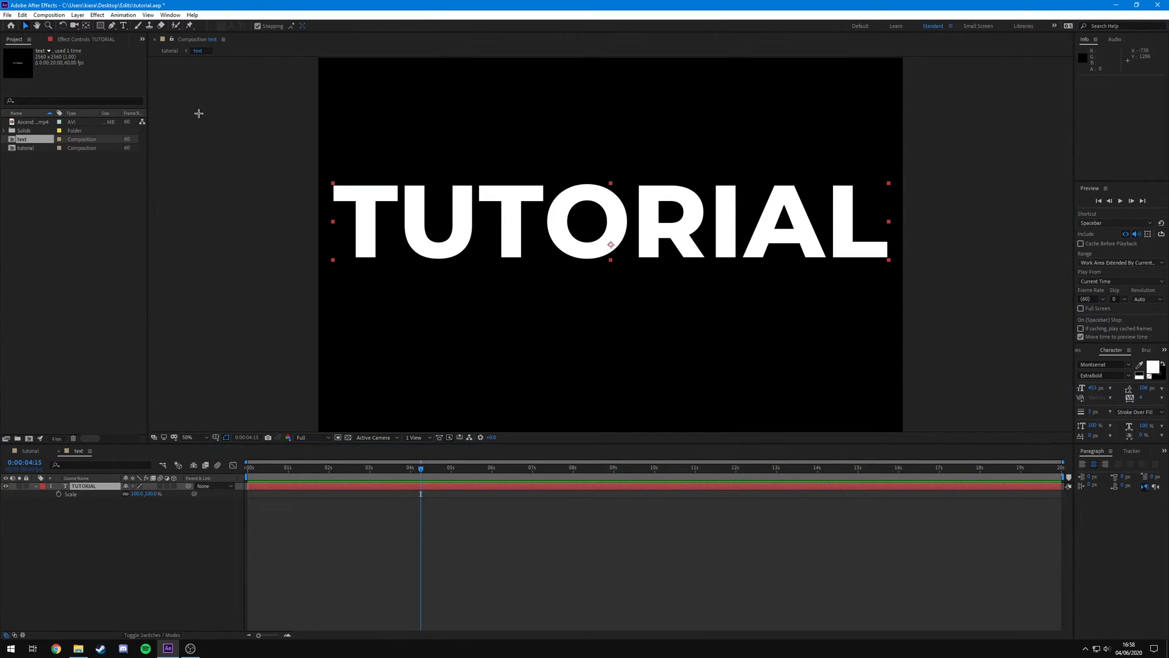
{"action": "left_click", "coordinate": [87, 27]}
{"action": "left_click_drag", "start_coordinate": [611, 245], "coordinate": [611, 221]}
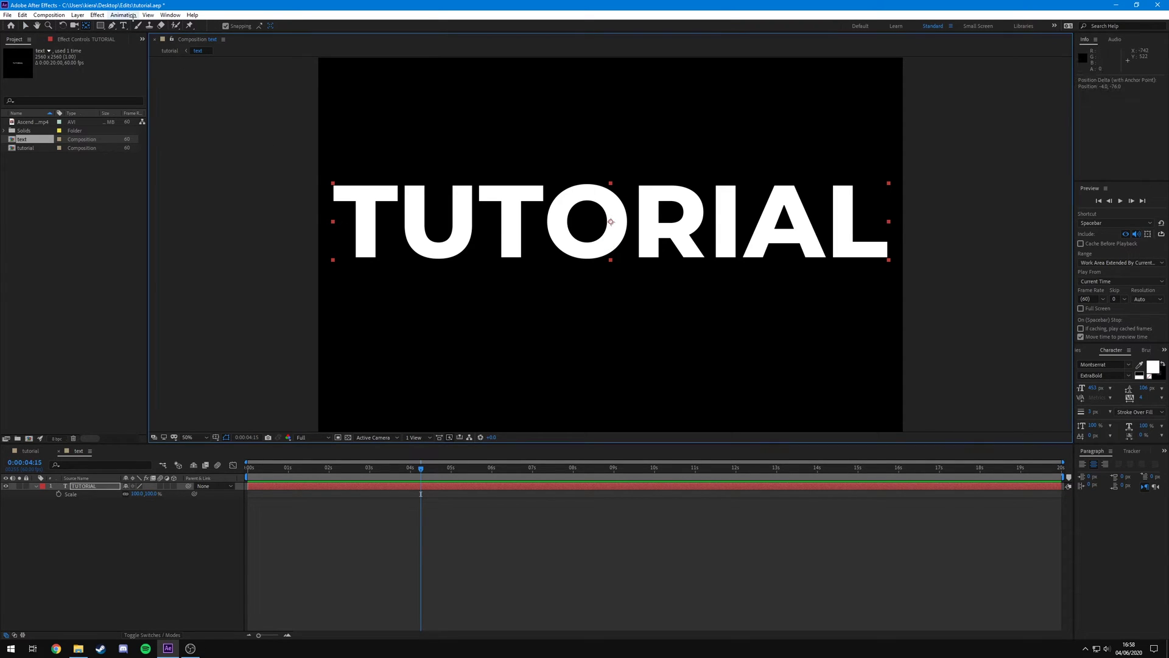
{"action": "left_click", "coordinate": [77, 14]}
{"action": "mouse_move", "coordinate": [116, 121]}
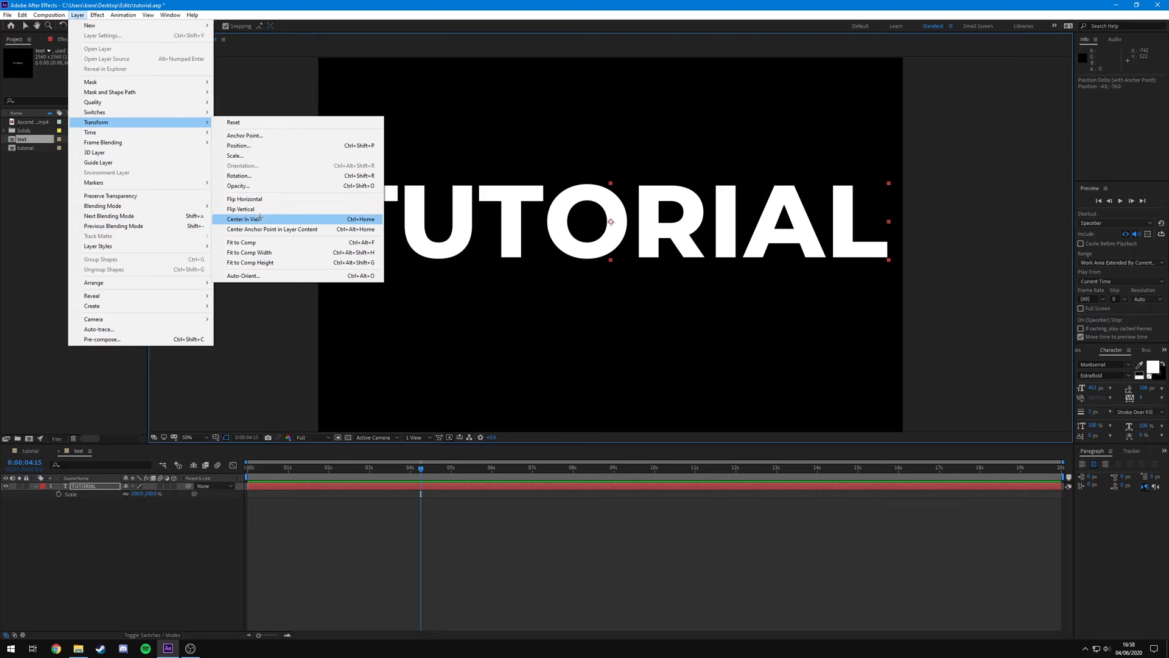
{"action": "left_click", "coordinate": [286, 215]}
- Nudge the text precomp's position in the tutorial comp and check nearby frames
{"action": "left_click", "coordinate": [30, 451]}
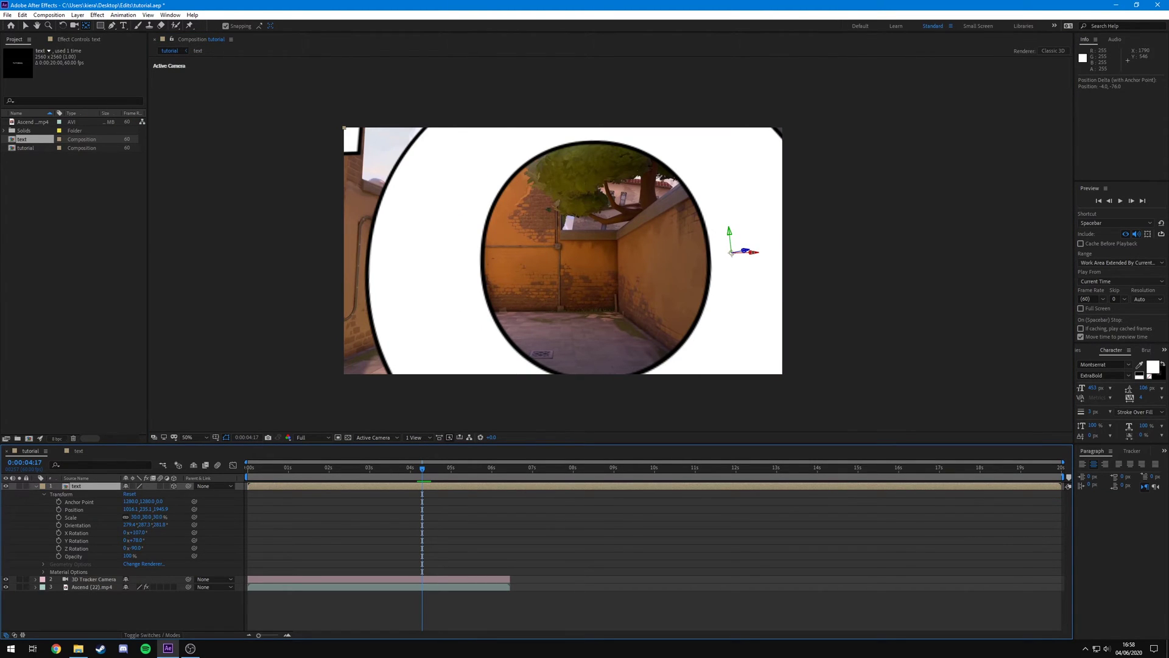
{"action": "key", "text": "v"}
{"action": "left_click_drag", "start_coordinate": [730, 251], "coordinate": [699, 243]}
{"action": "left_click", "coordinate": [424, 468]}
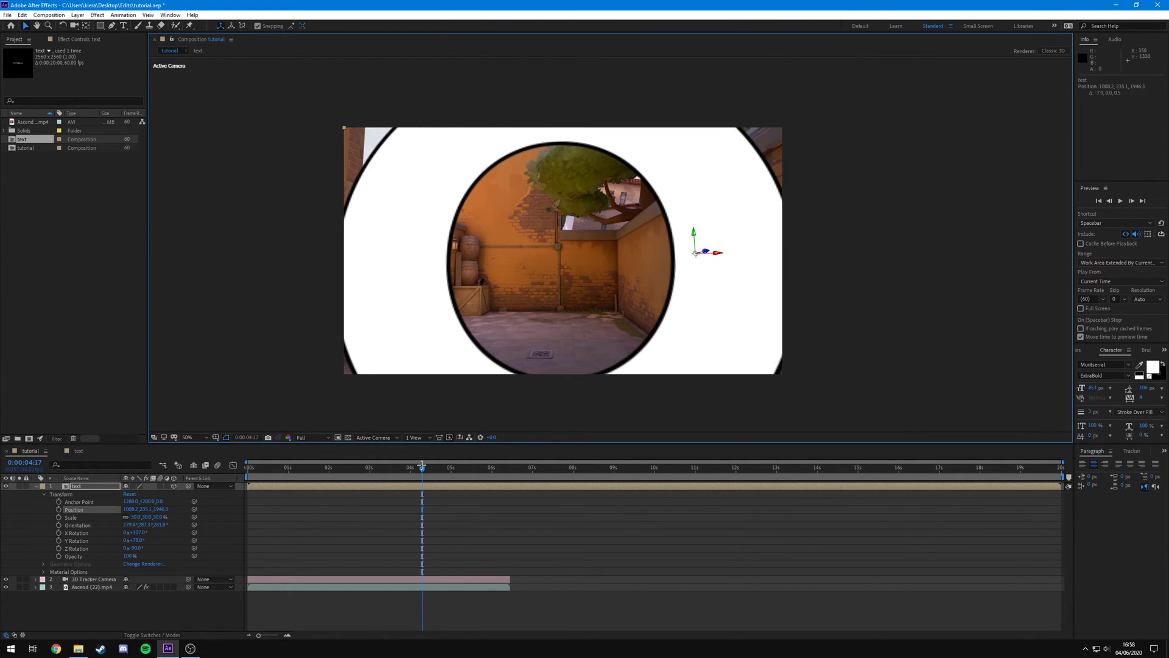
{"action": "mouse_move", "coordinate": [423, 468]}
{"action": "left_mouse_down"}
{"action": "mouse_move", "coordinate": [382, 467]}
{"action": "mouse_move", "coordinate": [421, 470]}
{"action": "left_mouse_up"}
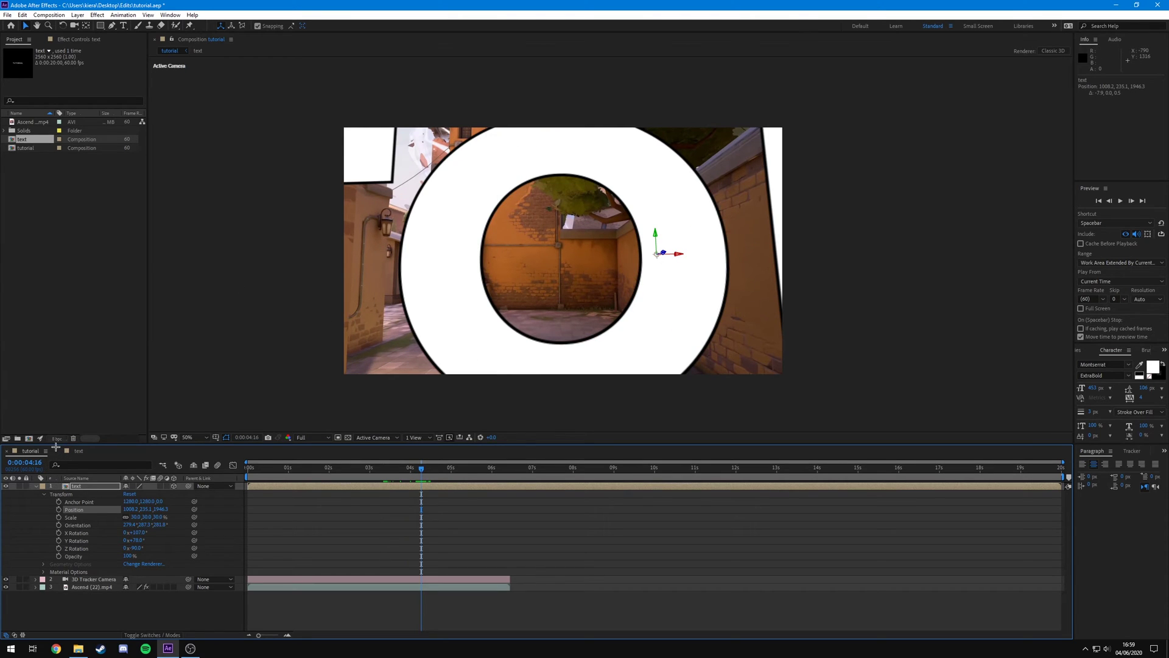
{"action": "left_click", "coordinate": [76, 451]}
- Thicken TUTORIAL's black stroke to about 7 and view it over the alley footage
{"action": "double_click", "coordinate": [624, 240]}
{"action": "left_click_drag", "start_coordinate": [1093, 413], "coordinate": [1096, 411]}
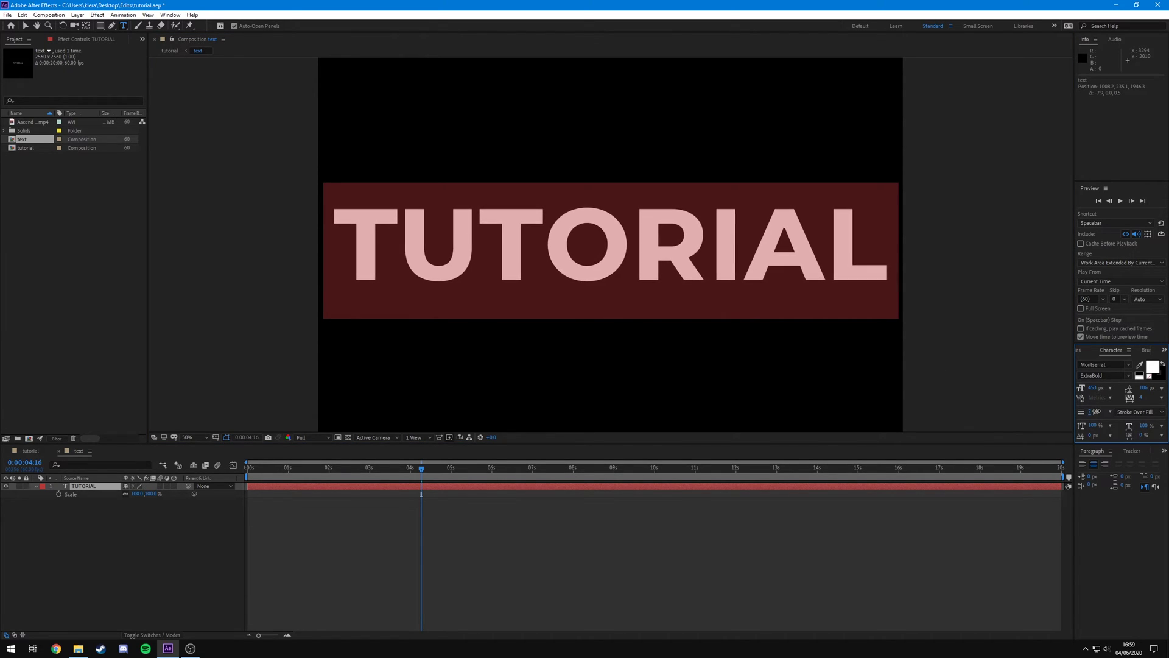
{"action": "left_click", "coordinate": [702, 538]}
{"action": "left_click", "coordinate": [31, 450]}
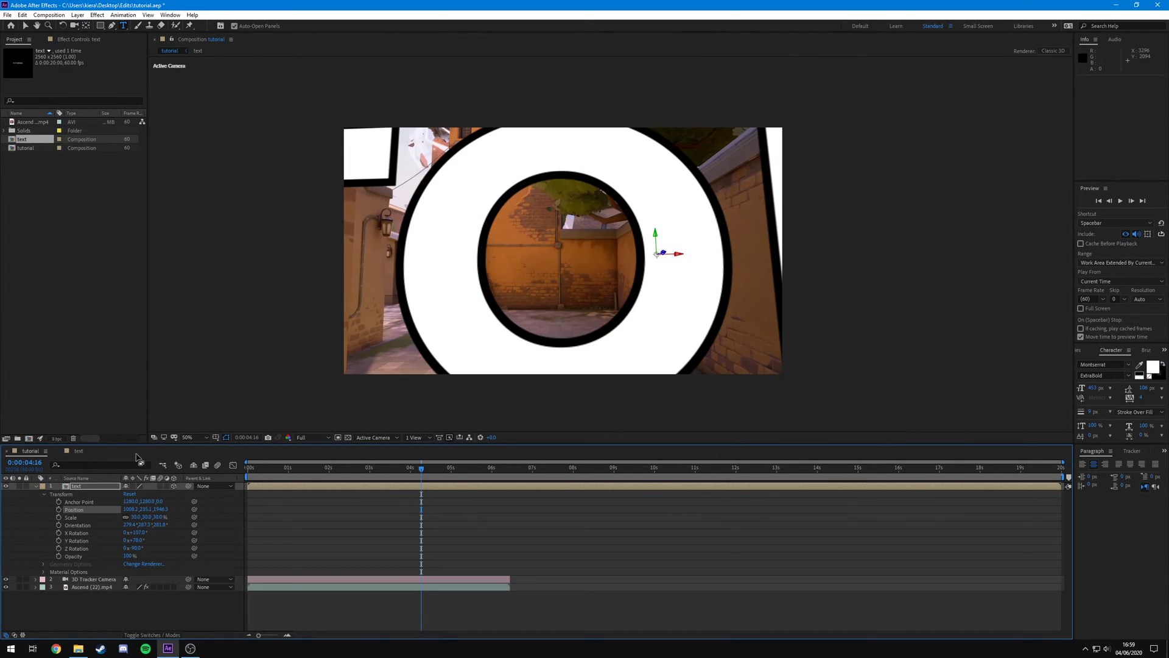
{"action": "left_click_drag", "start_coordinate": [421, 468], "coordinate": [402, 467]}
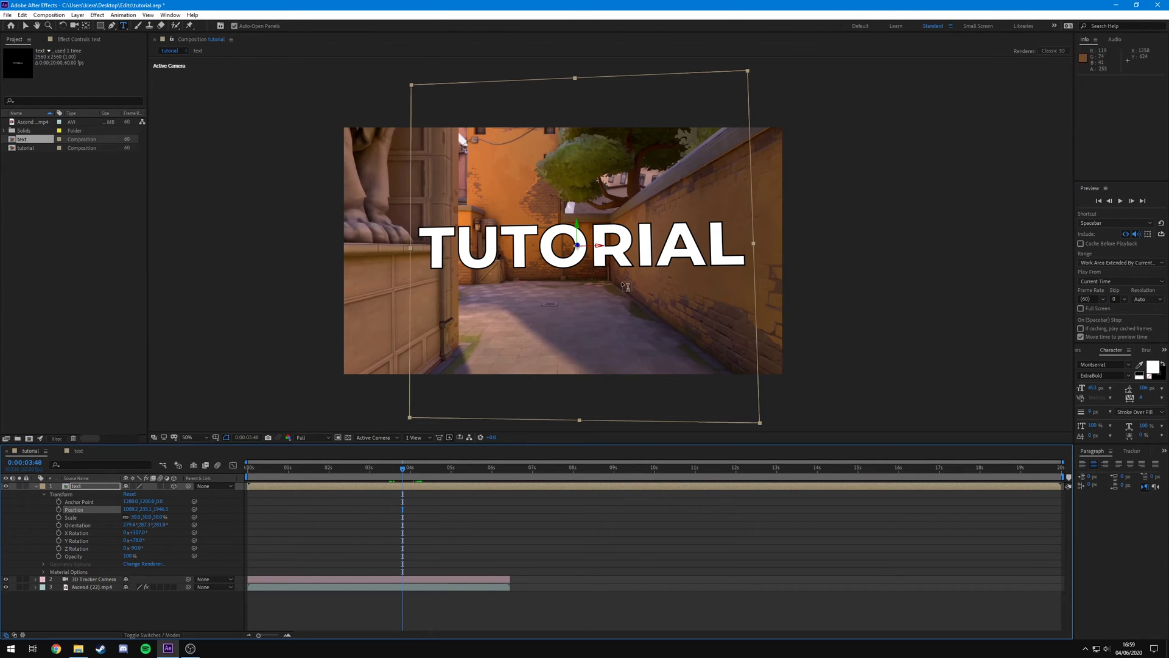
{"action": "left_click_drag", "start_coordinate": [402, 471], "coordinate": [347, 475]}
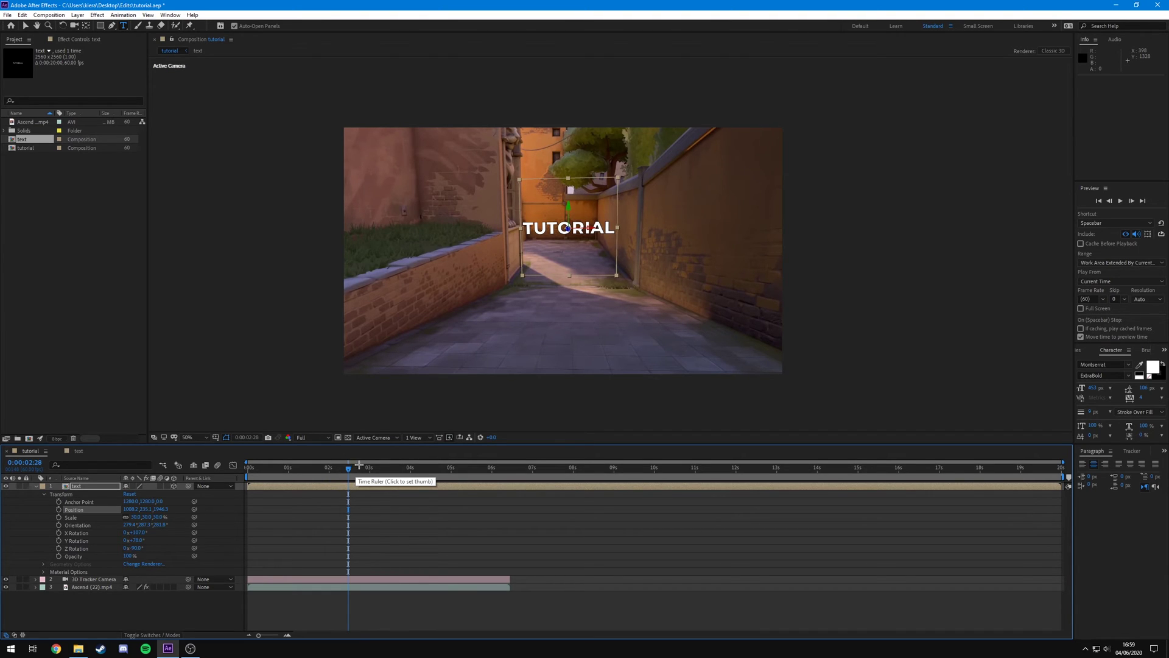
{"action": "left_click_drag", "start_coordinate": [348, 469], "coordinate": [401, 472]}
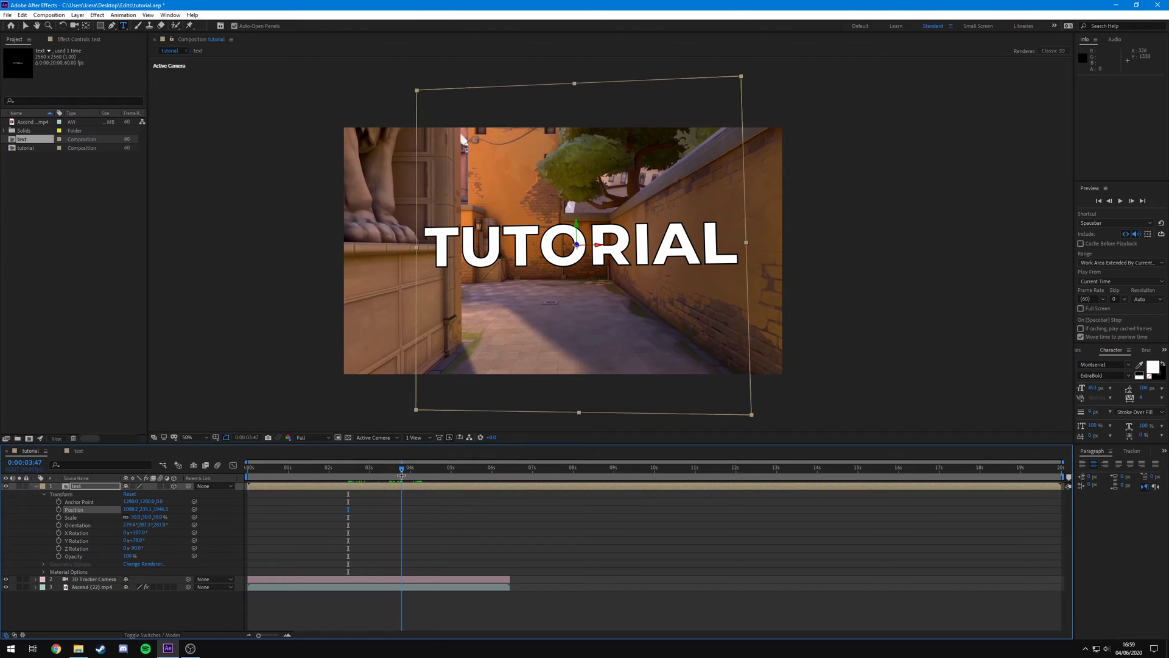
{"action": "left_click_drag", "start_coordinate": [402, 472], "coordinate": [403, 473]}
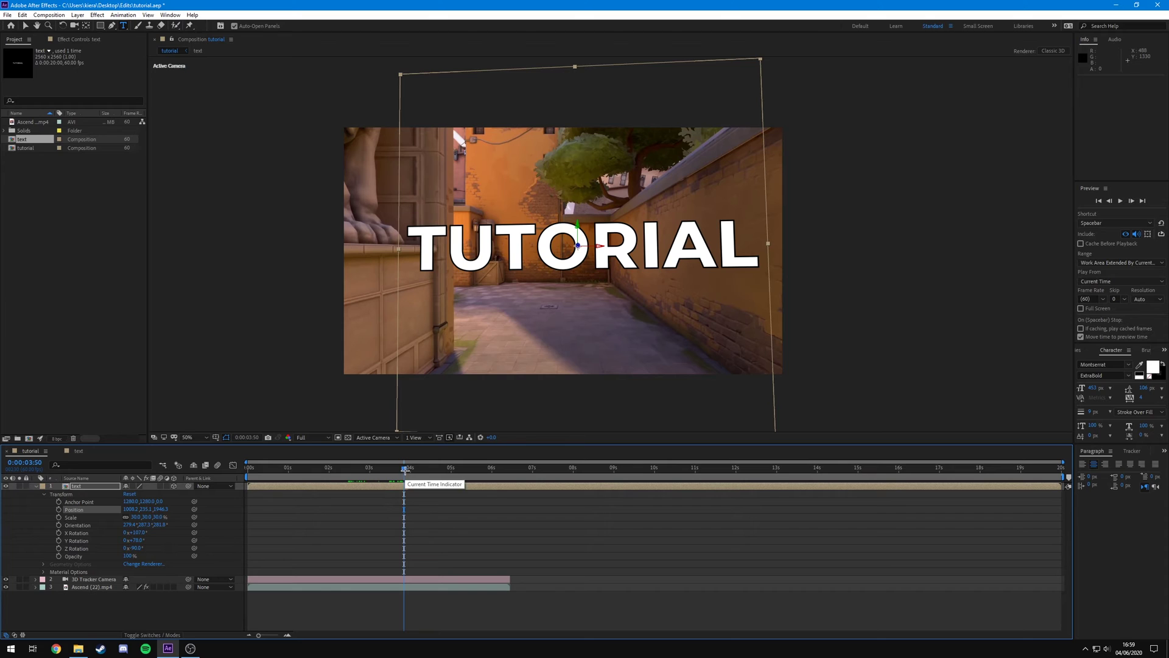
{"action": "left_click", "coordinate": [424, 468]}
{"action": "left_click_drag", "start_coordinate": [425, 468], "coordinate": [388, 470]}
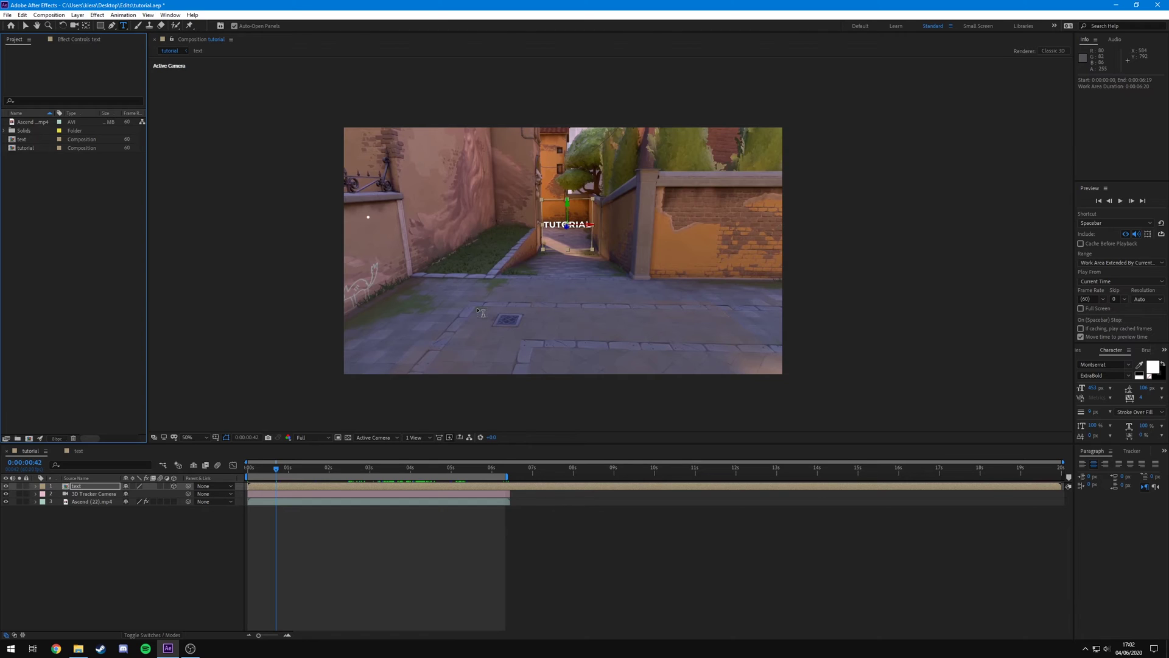
- At 0:00:03:42, open the text precomp and delete the TUTORIAL text layer
{"action": "left_click_drag", "start_coordinate": [276, 468], "coordinate": [399, 469]}
{"action": "left_click", "coordinate": [155, 534]}
{"action": "left_click", "coordinate": [92, 486]}
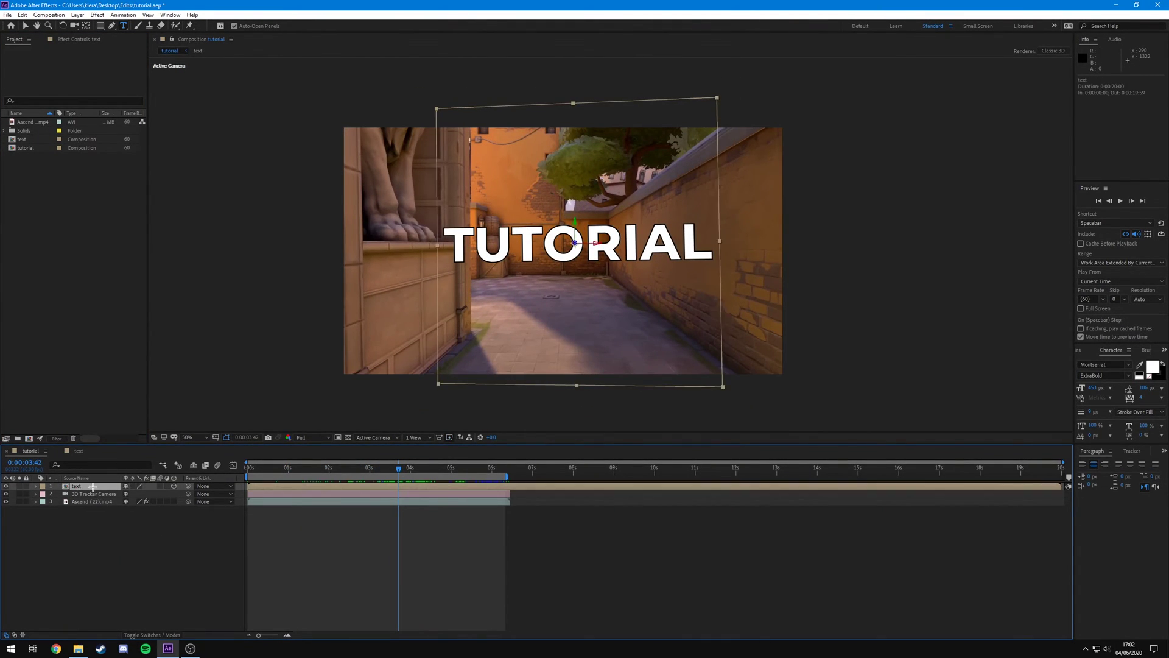
{"action": "double_click", "coordinate": [92, 486]}
{"action": "key", "text": "s"}
{"action": "key", "text": "Delete"}
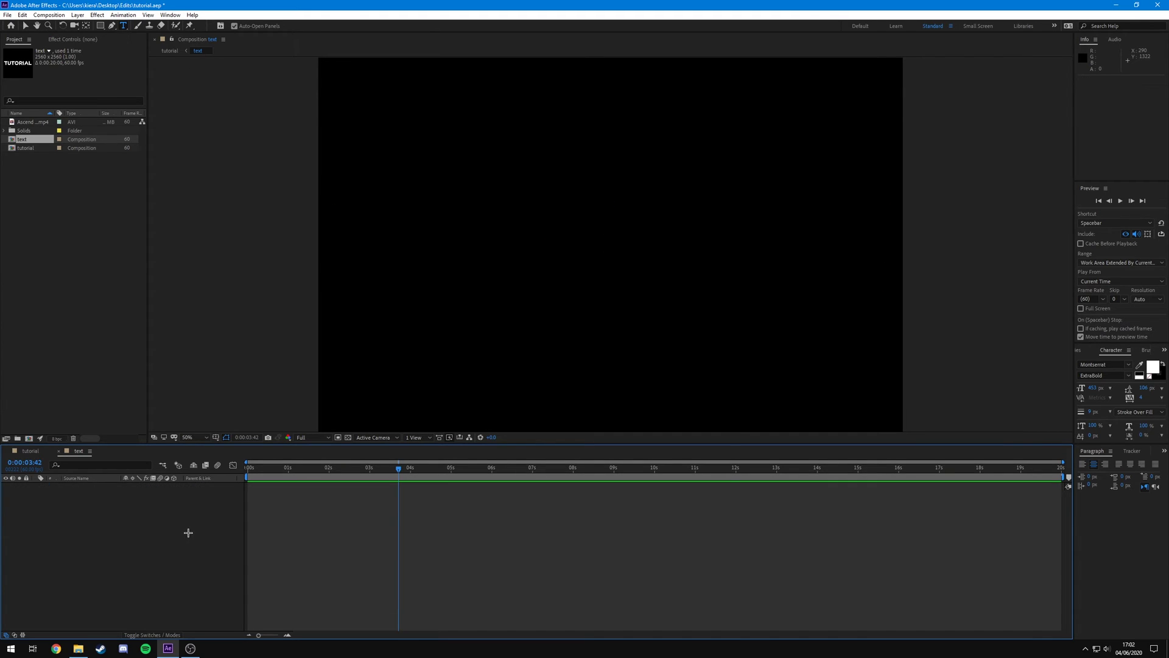
- Add Rocklan Signature White.png to the text precomp and scale it to 344%
{"action": "key", "text": "comma"}
{"action": "left_click", "coordinate": [70, 265]}
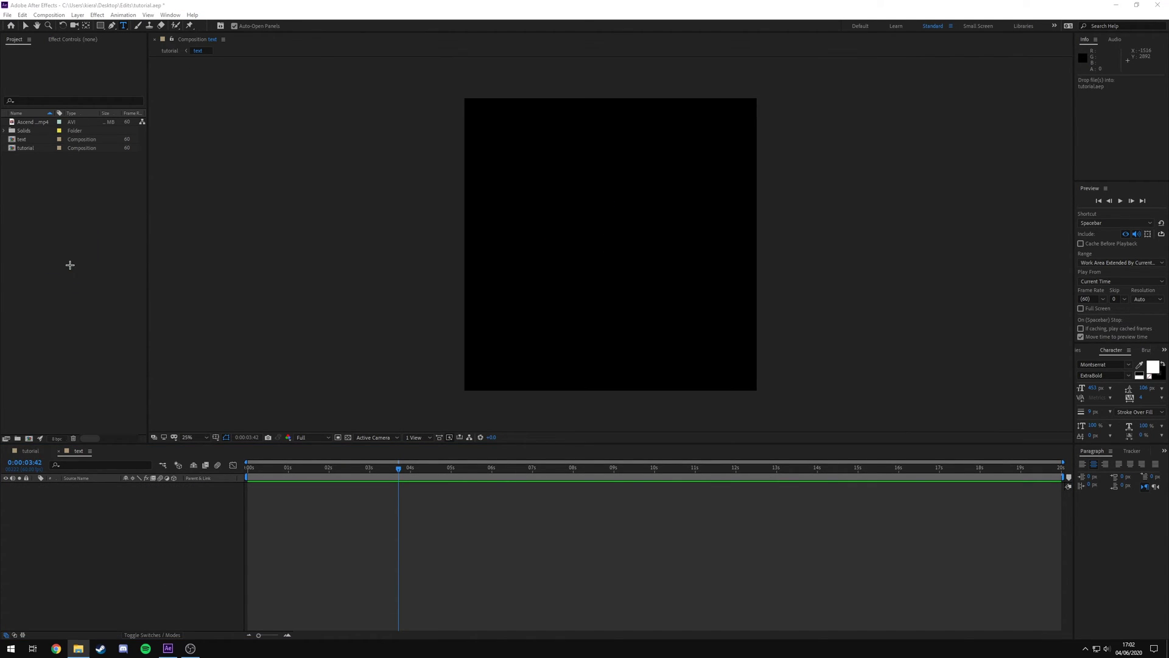
{"action": "left_click_drag", "start_coordinate": [0, 495], "coordinate": [85, 496]}
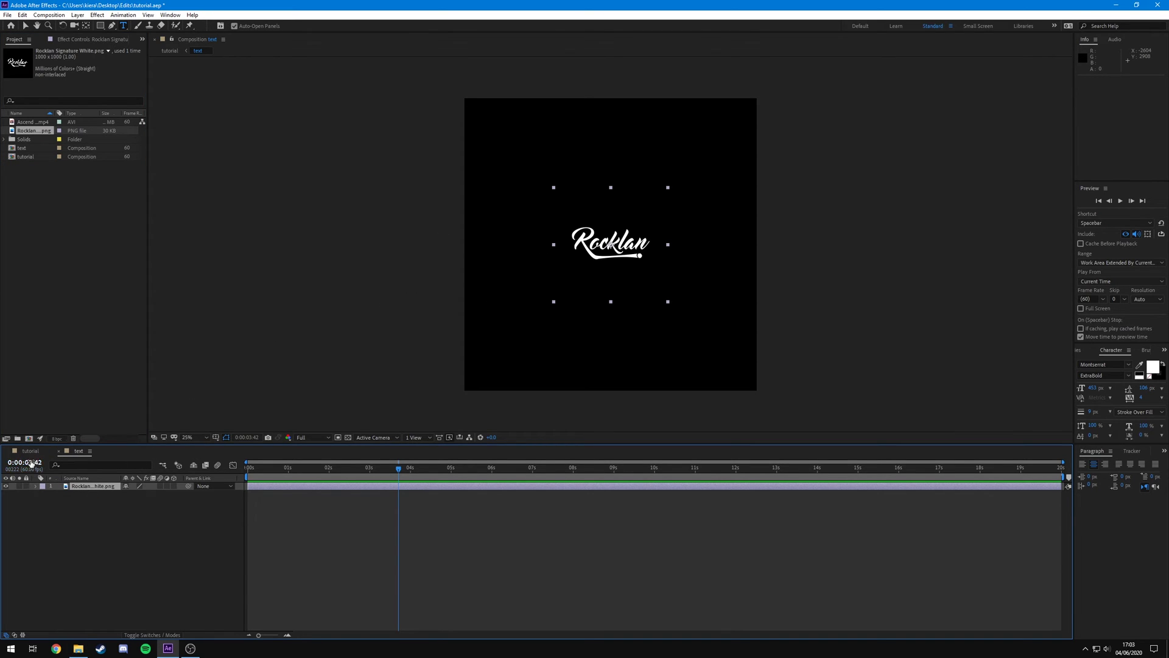
{"action": "key", "text": "s"}
{"action": "left_click_drag", "start_coordinate": [146, 494], "coordinate": [271, 498]}
{"action": "left_click", "coordinate": [334, 546]}
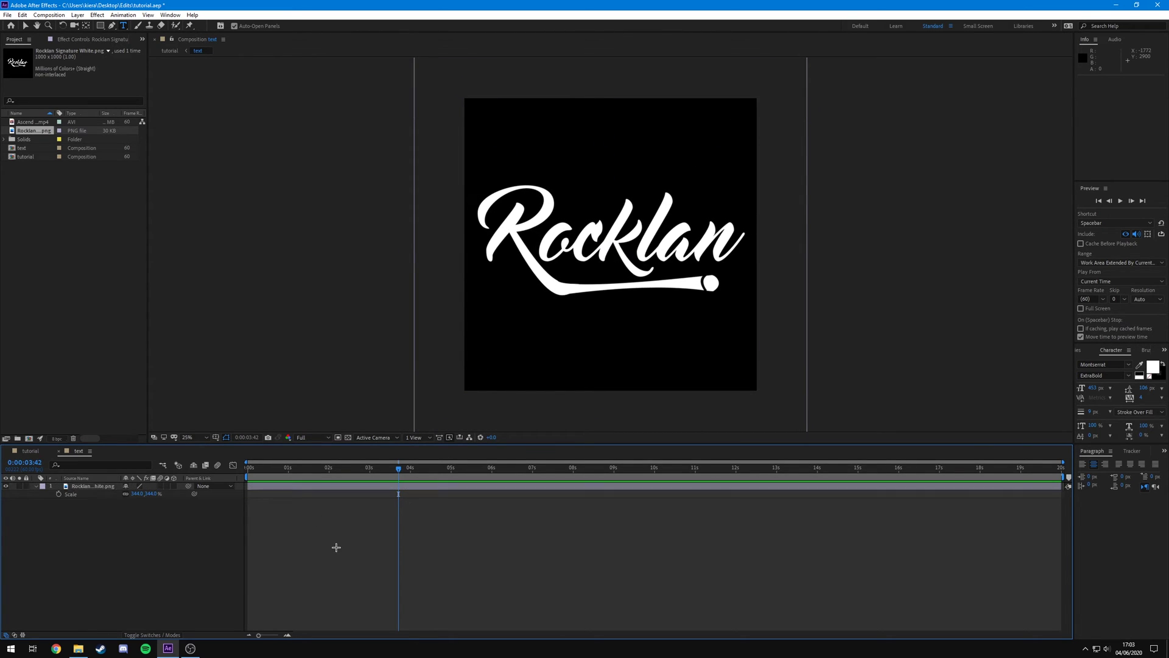
{"action": "left_click", "coordinate": [29, 450]}
{"action": "left_click_drag", "start_coordinate": [420, 469], "coordinate": [466, 470]}
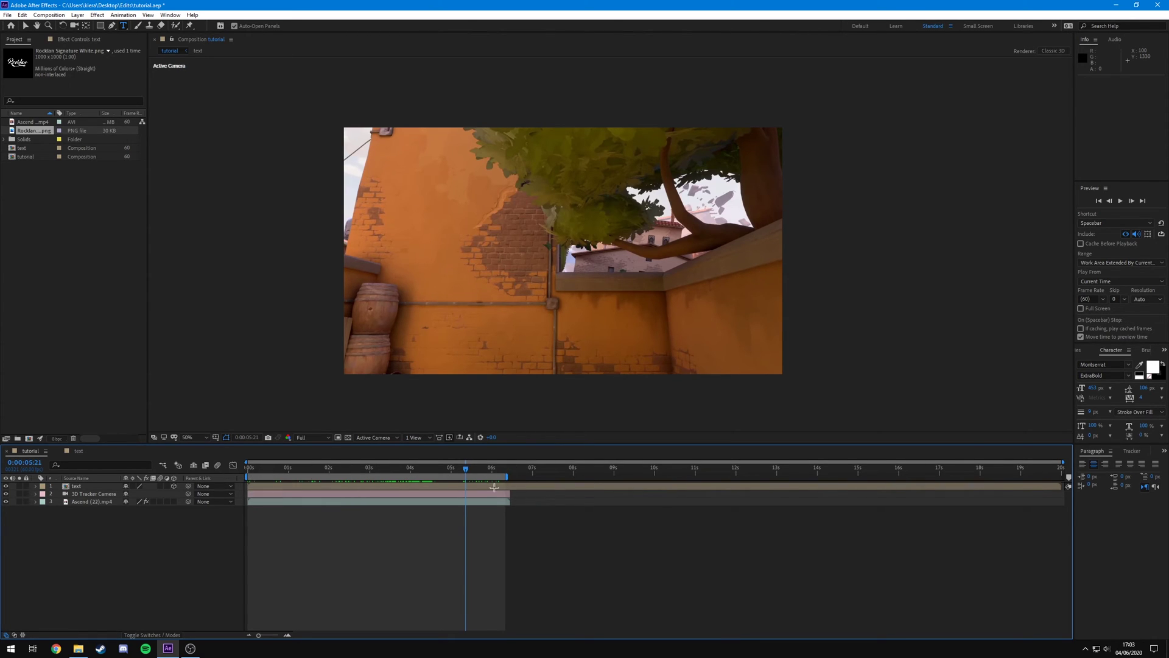
{"action": "left_click_drag", "start_coordinate": [467, 468], "coordinate": [590, 470]}
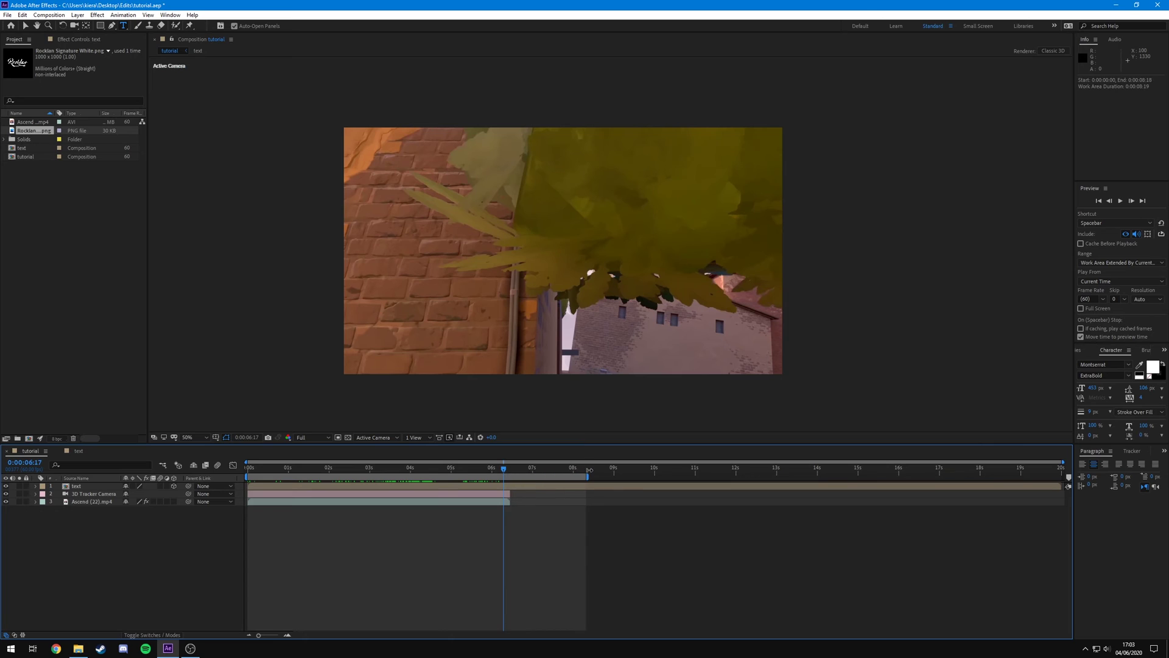
{"action": "left_click_drag", "start_coordinate": [503, 469], "coordinate": [509, 468]}
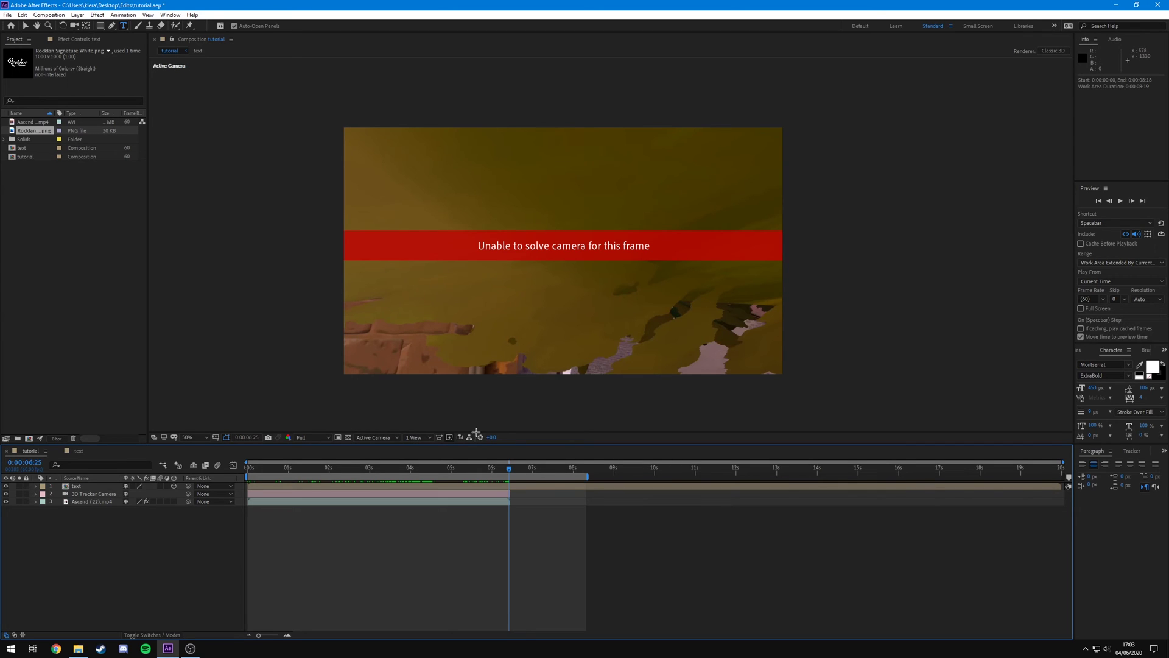
{"action": "left_click_drag", "start_coordinate": [497, 468], "coordinate": [558, 480]}
{"action": "scroll", "coordinate": [506, 459], "scroll_direction": "up", "scroll_amount": 3}
{"action": "left_click", "coordinate": [516, 493]}
{"action": "key", "text": "ctrl+Down"}
{"action": "left_click", "coordinate": [539, 482]}
- Preview the shot, then scrub back near 0:00:03:06 to check the tracked Rocklan logo
{"action": "key", "text": "space"}
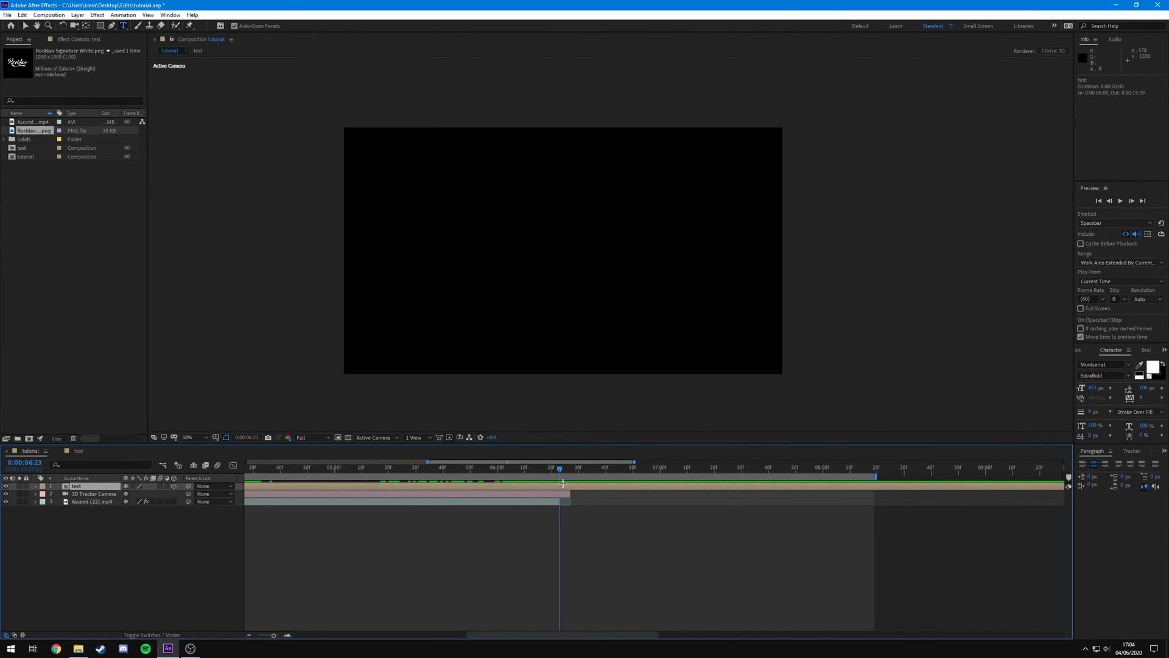
{"action": "key", "text": "space"}
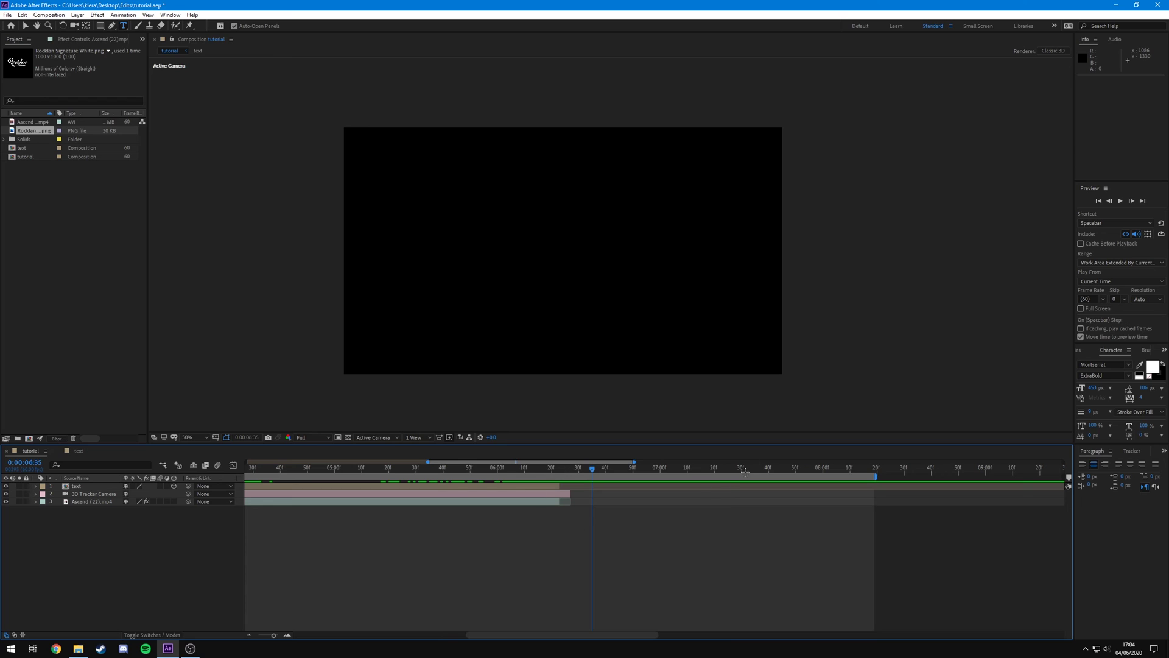
{"action": "left_click_drag", "start_coordinate": [592, 468], "coordinate": [548, 468]}
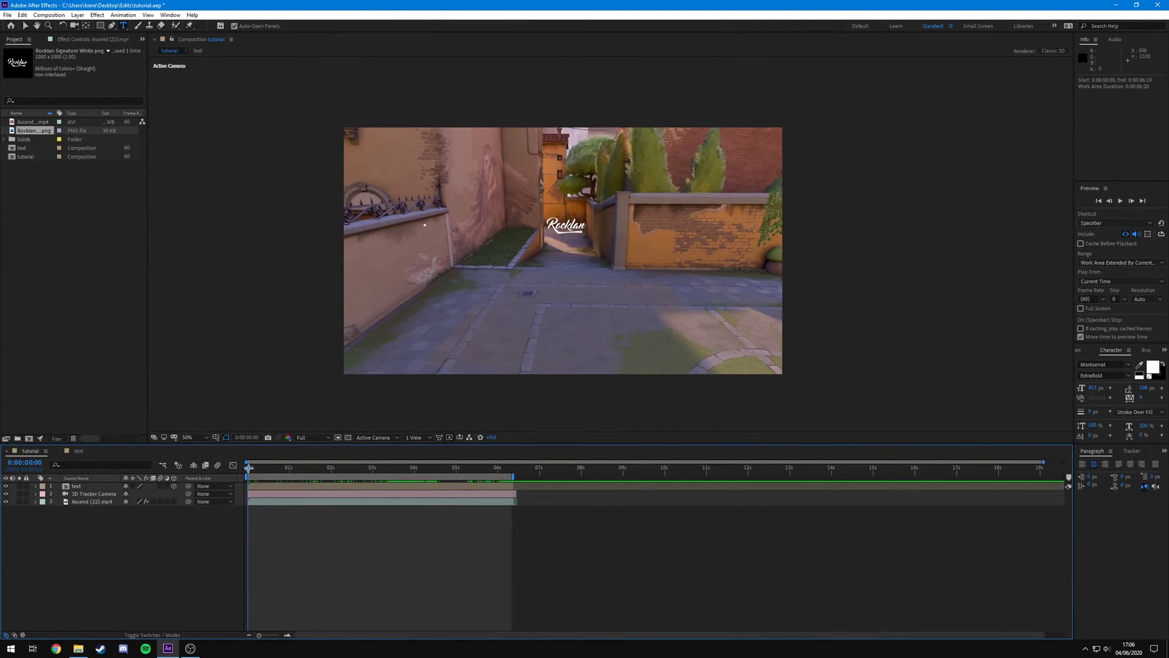
{"action": "left_click_drag", "start_coordinate": [249, 468], "coordinate": [384, 454]}
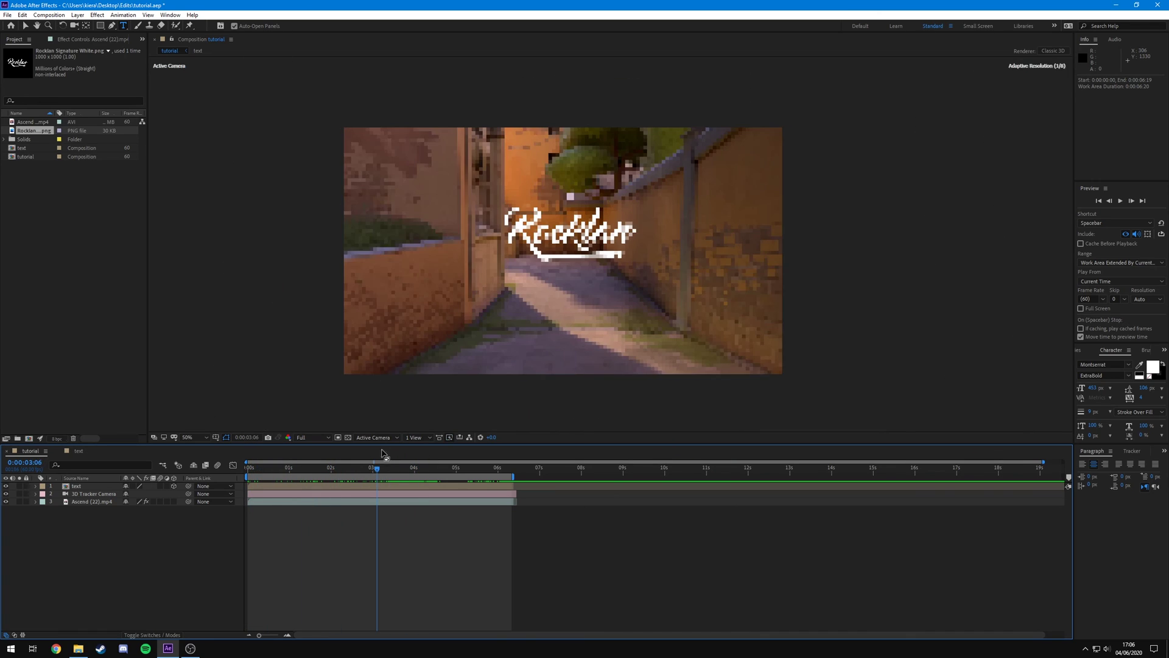